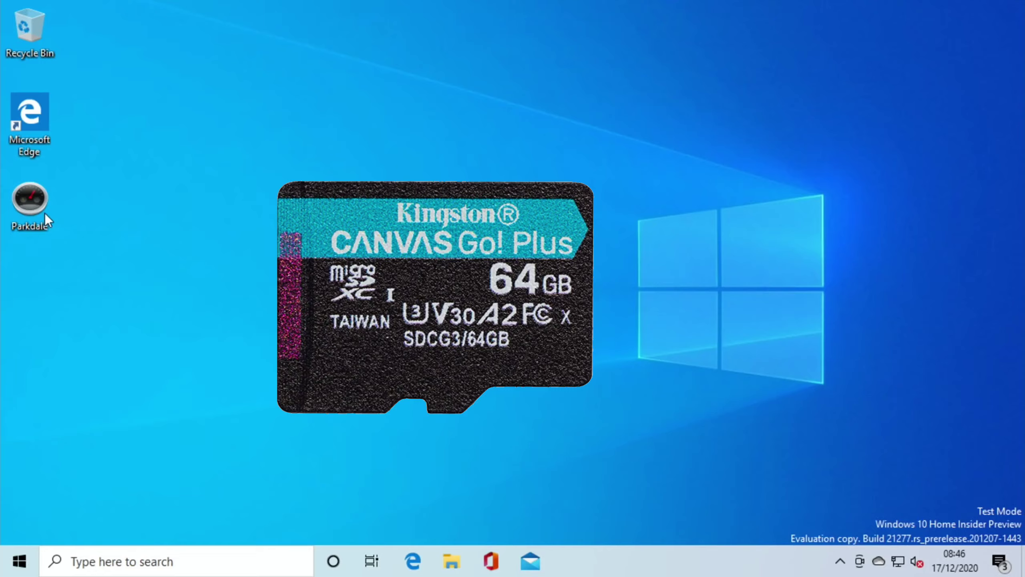
# Open the speed test notes from Quick access, then close the notes and File Explorer.
pyautogui.click(449, 562)
pyautogui.doubleClick(429, 344)
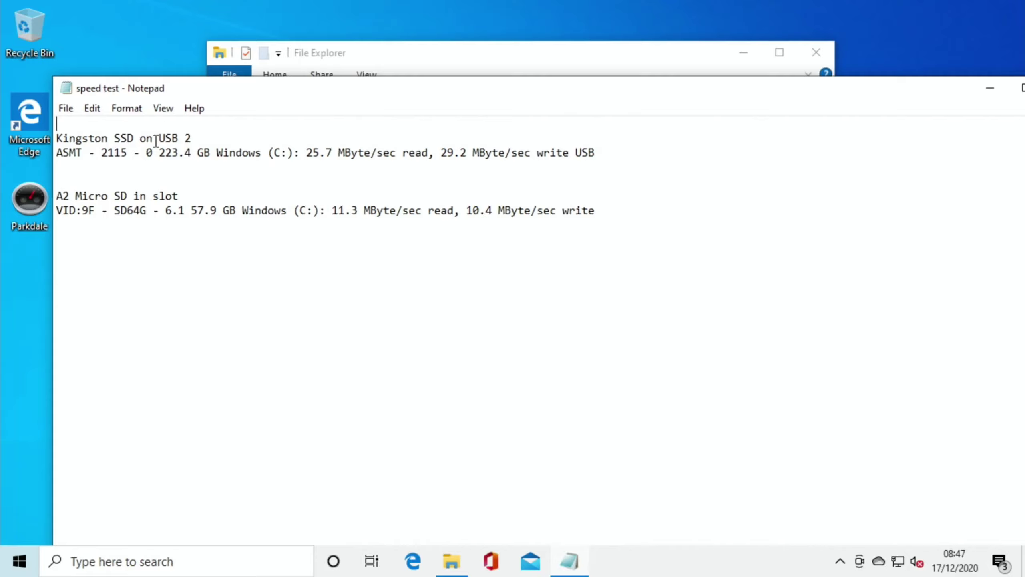
pyautogui.moveTo(367, 81); pyautogui.dragTo(197, 93)
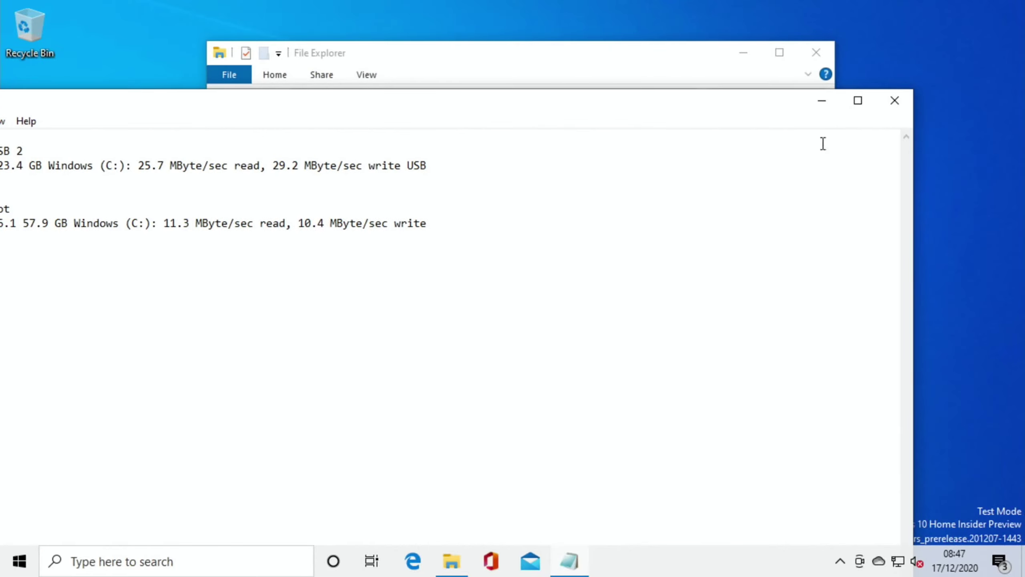
pyautogui.click(885, 101)
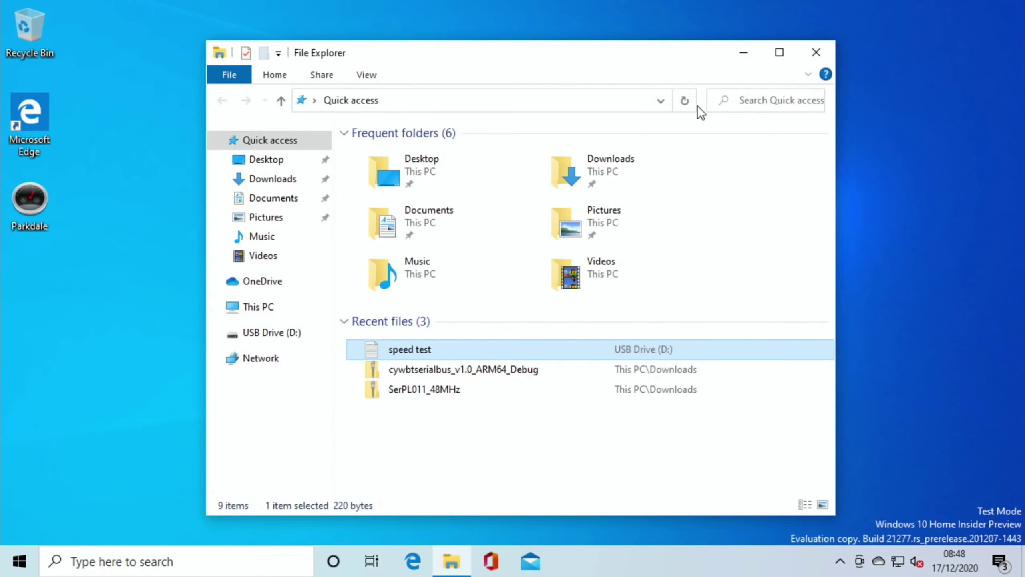
pyautogui.click(813, 51)
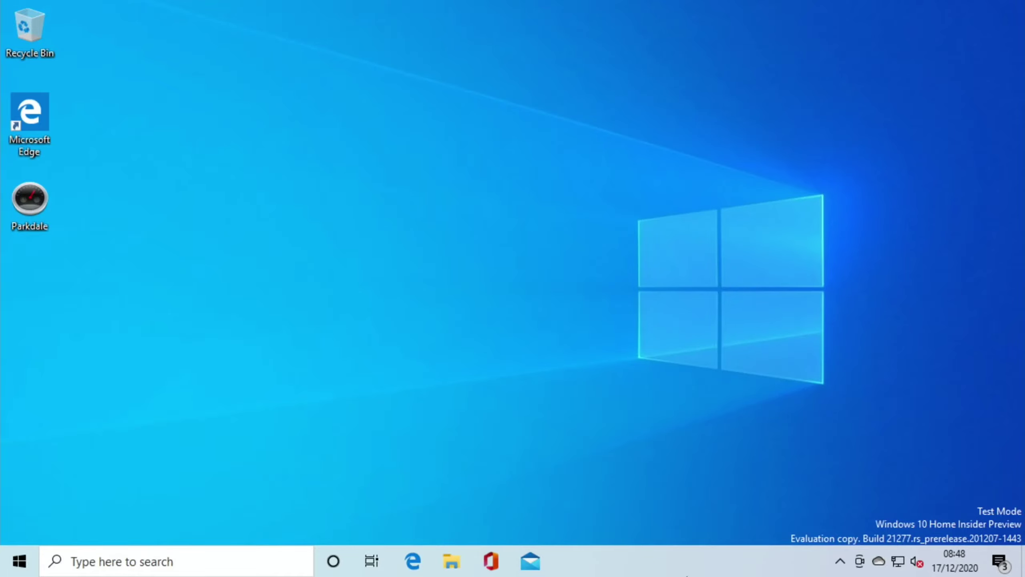
# Pair the LE-Bose Revolve SoundLink through Bluetooth settings and confirm it is the sound output.
pyautogui.click(83, 561)
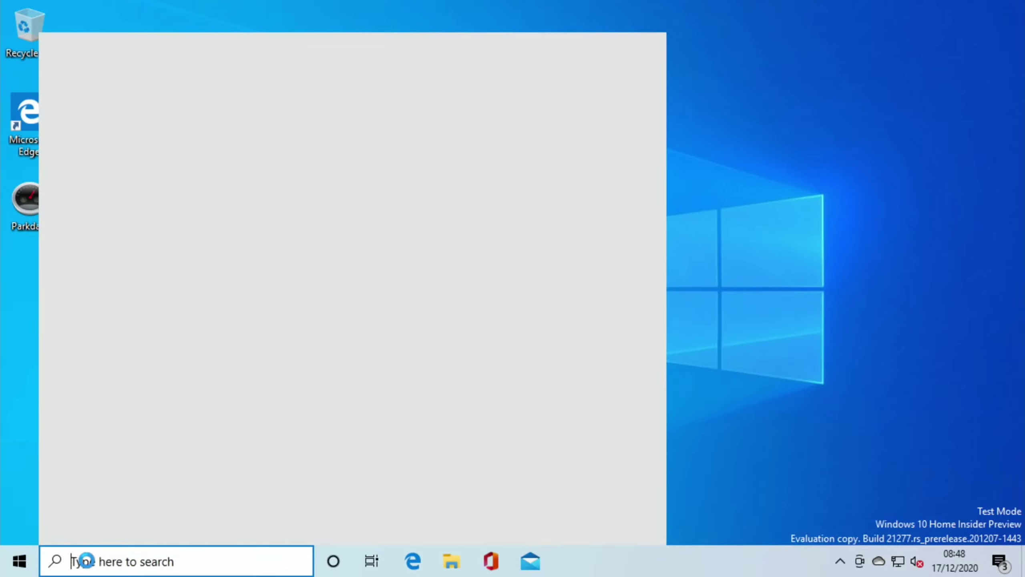
pyautogui.write('blue')
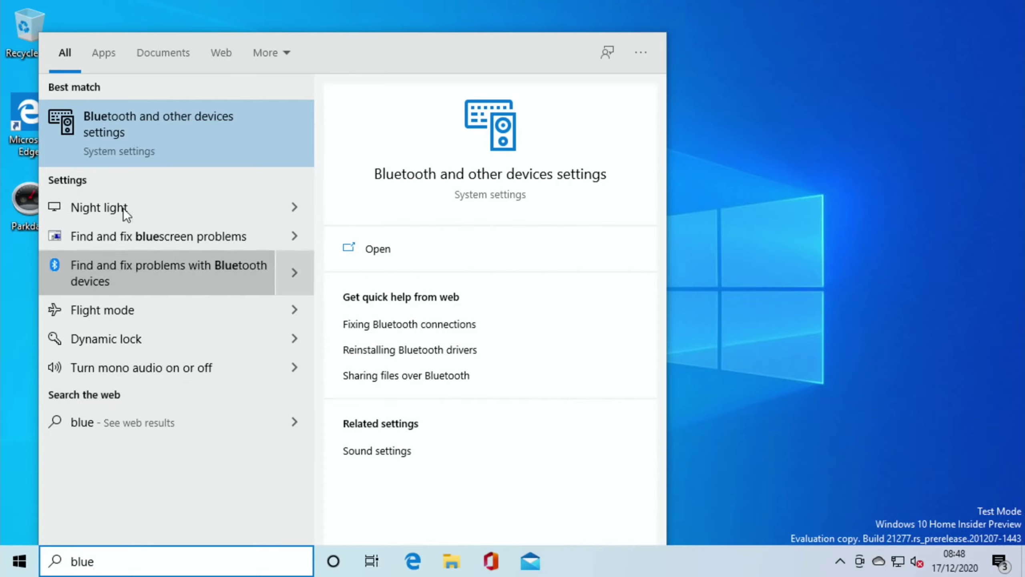
pyautogui.click(123, 146)
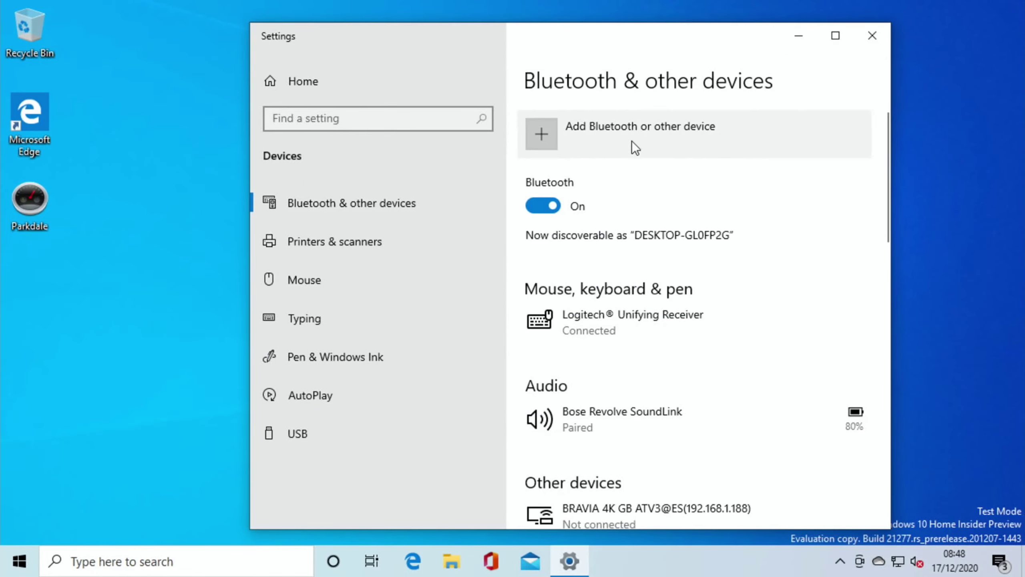
pyautogui.click(629, 137)
pyautogui.click(450, 133)
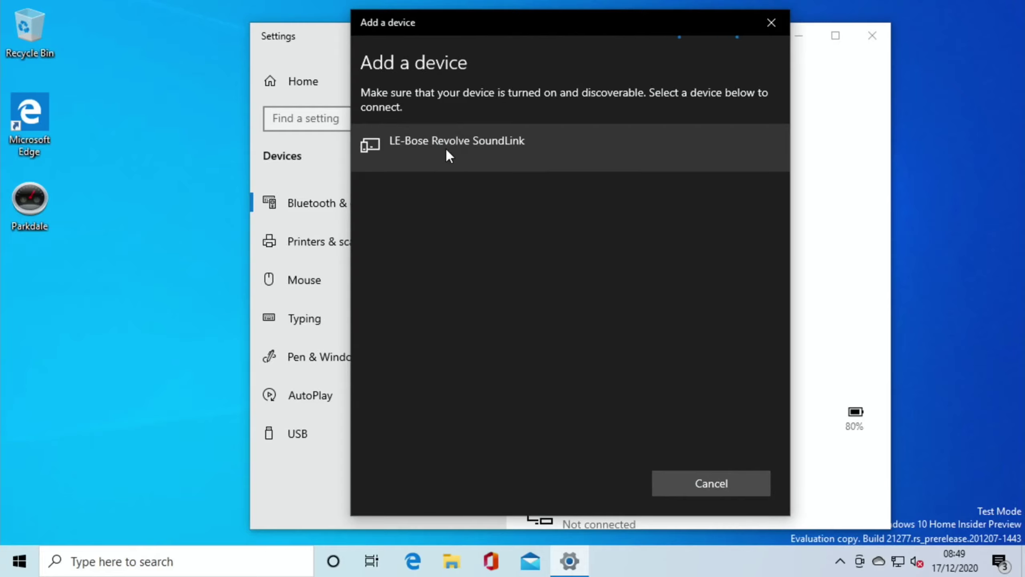
pyautogui.click(447, 150)
pyautogui.click(714, 473)
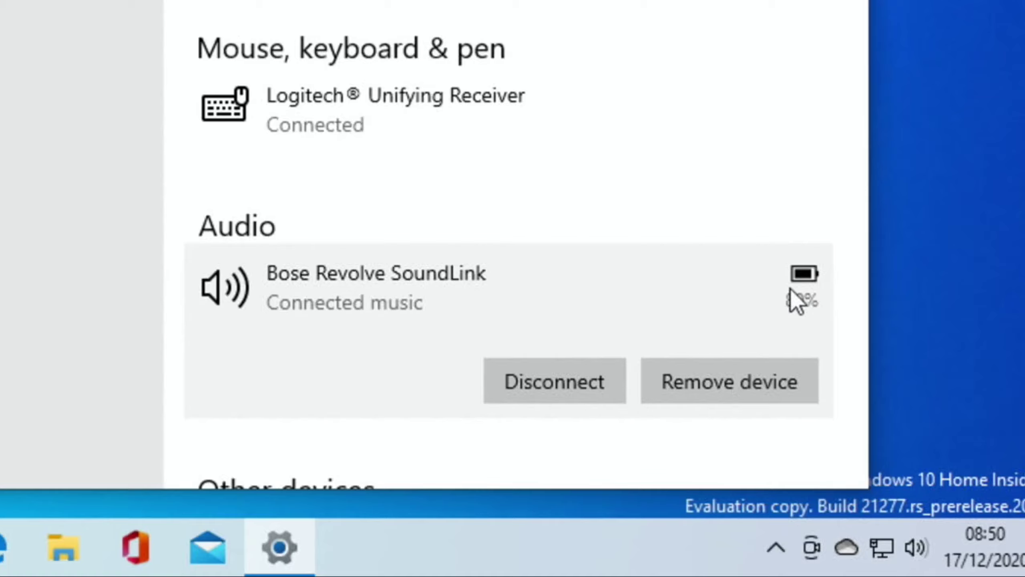
pyautogui.click(916, 553)
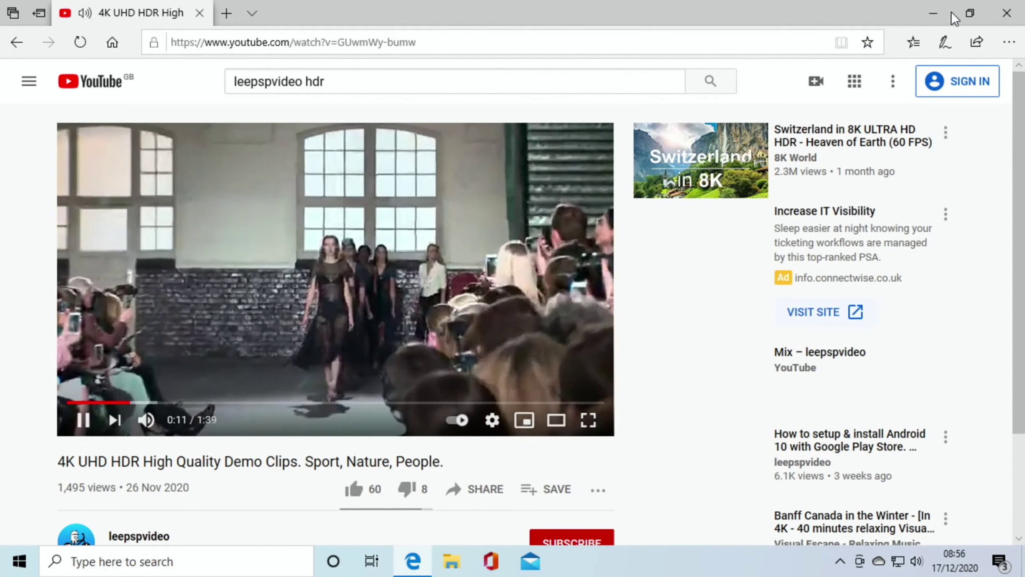
# Close the Edge window that played the YouTube demo video.
pyautogui.click(1007, 16)
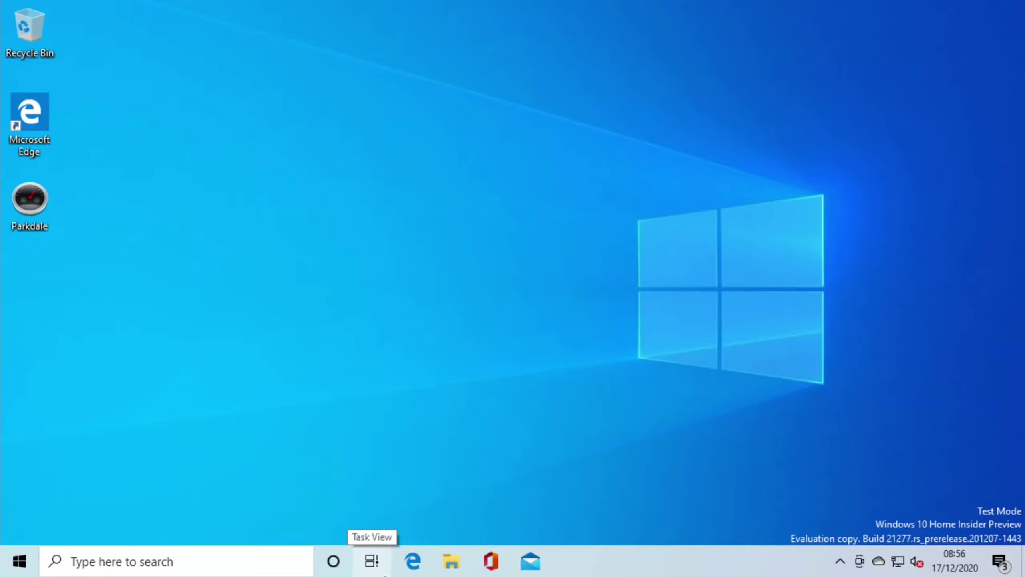
# Launch Edge, search 'wor raspberry pi' and open the Windows on Raspberry home page.
pyautogui.click(408, 563)
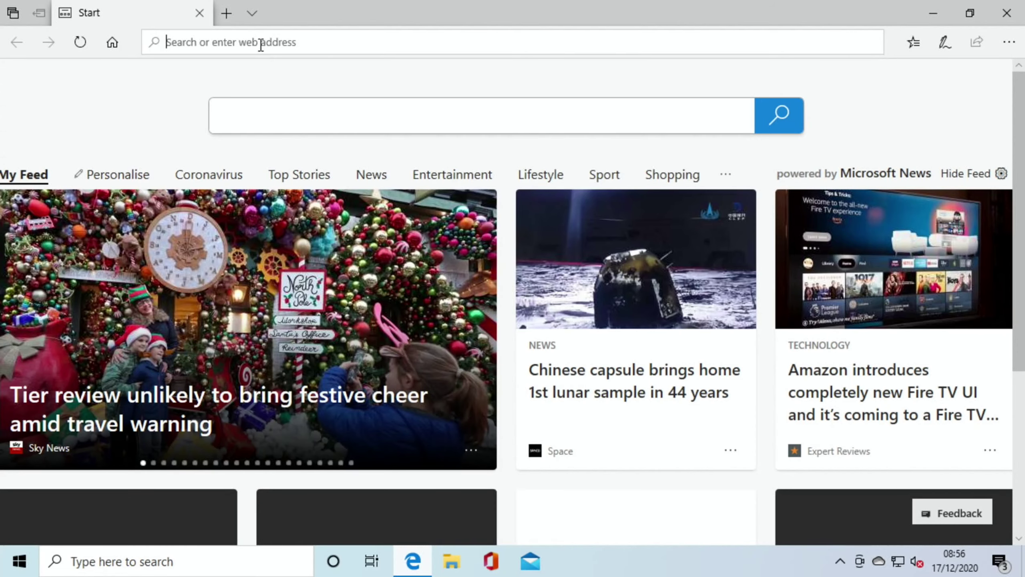
pyautogui.write('wor ')
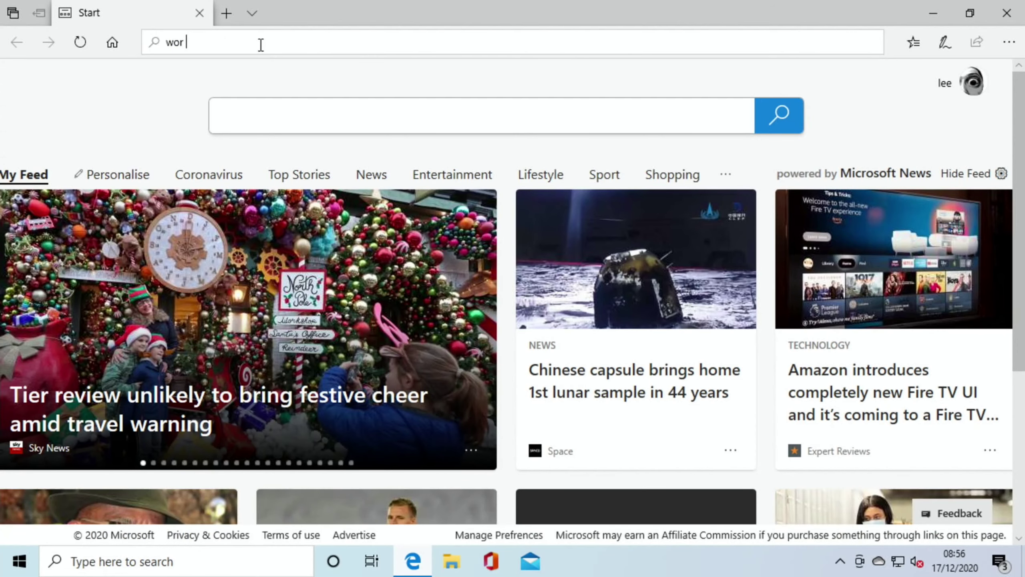
pyautogui.write('raspberr')
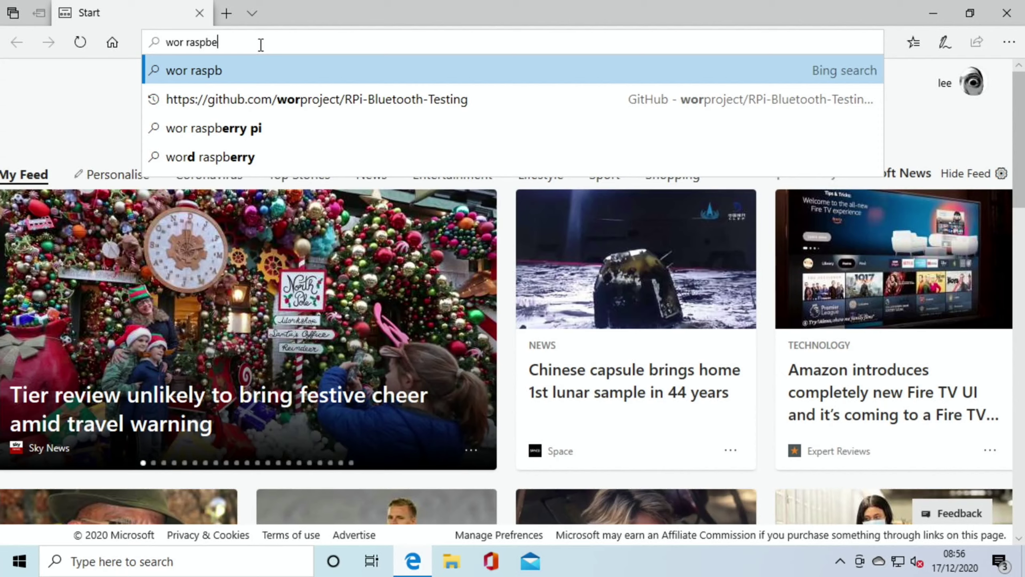
pyautogui.write('y pi')
pyautogui.press('Return')
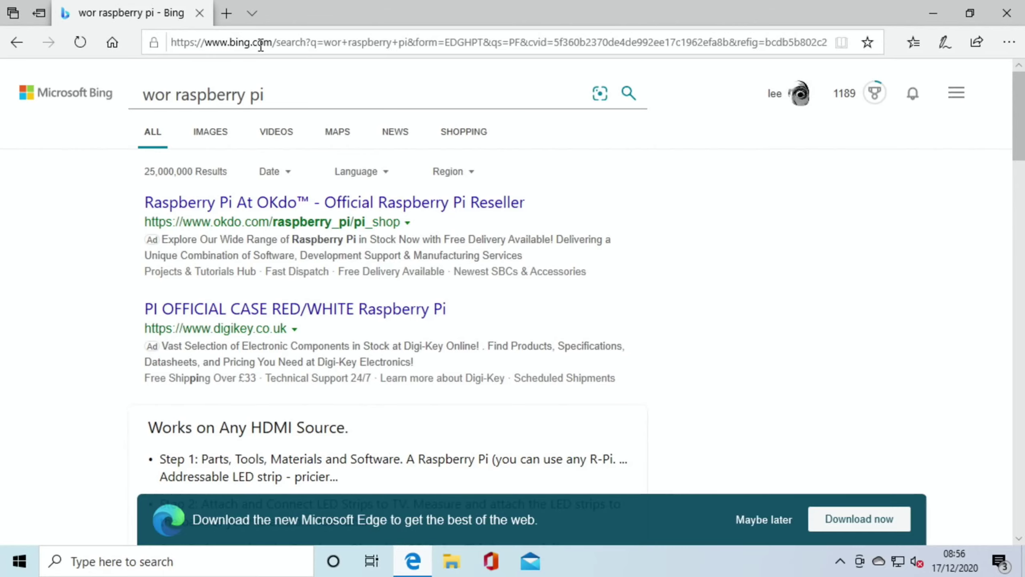
pyautogui.scroll(-7, 86, 267)
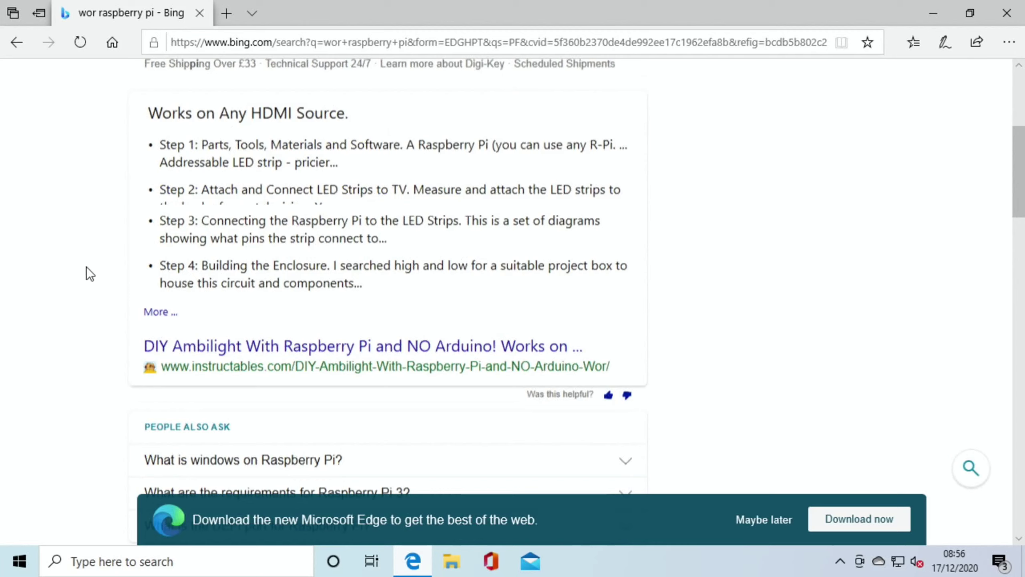
pyautogui.scroll(-10, 87, 268)
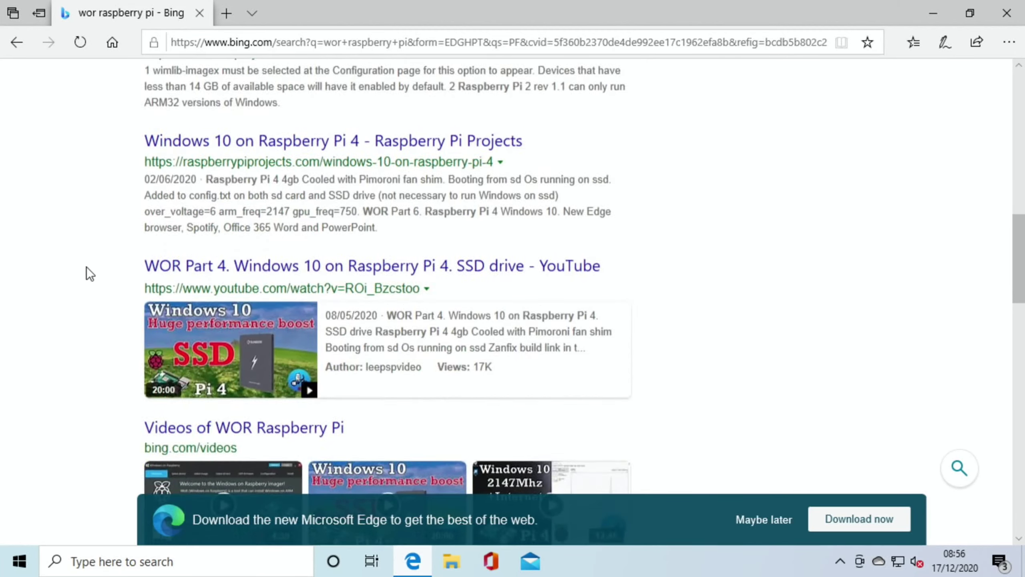
pyautogui.scroll(4, 151, 265)
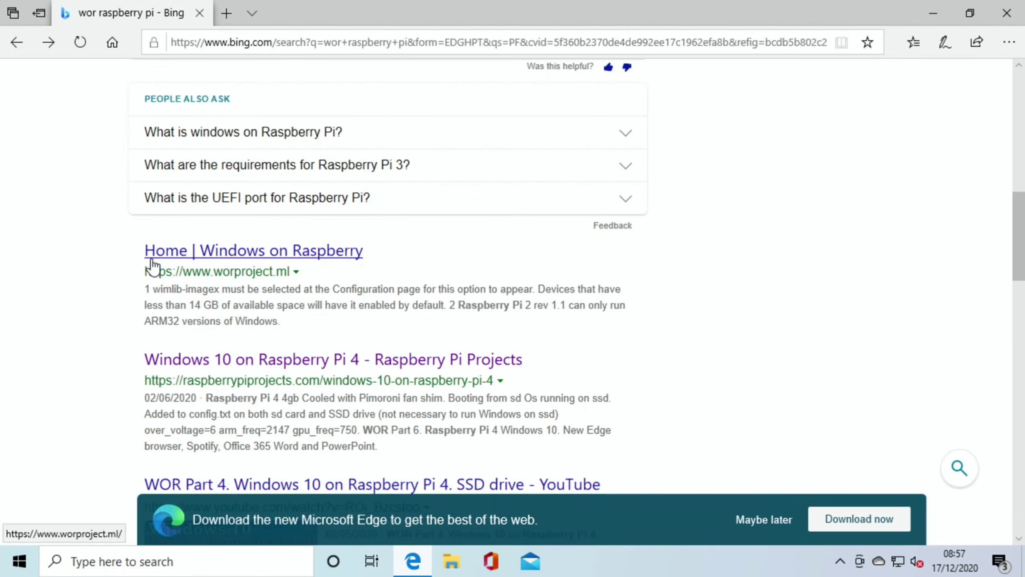
pyautogui.click(245, 255)
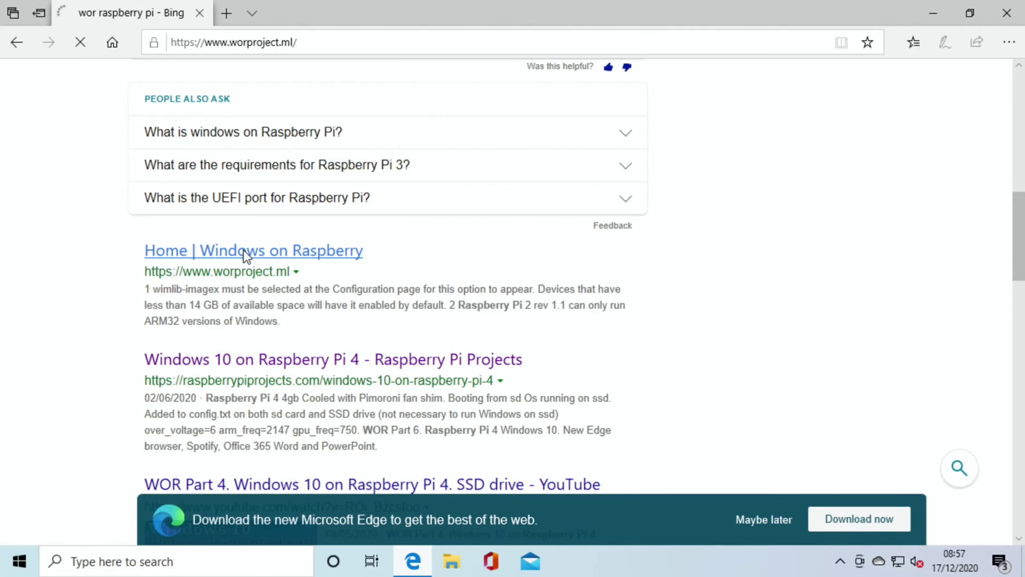
# Download and save the WoR_Release_2.0.1.zip imager from the site's downloads page.
pyautogui.scroll(3, 447, 261)
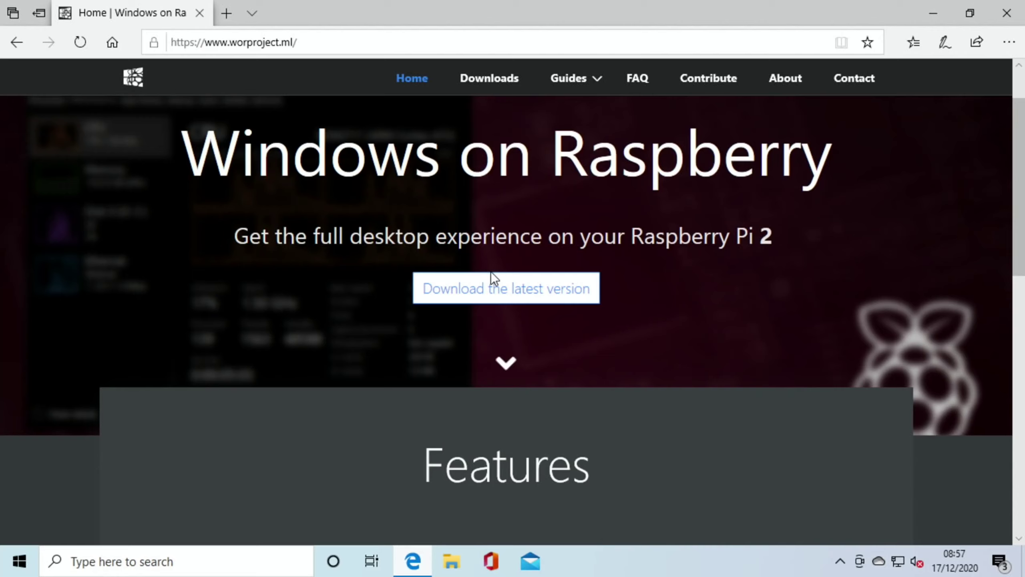
pyautogui.click(488, 289)
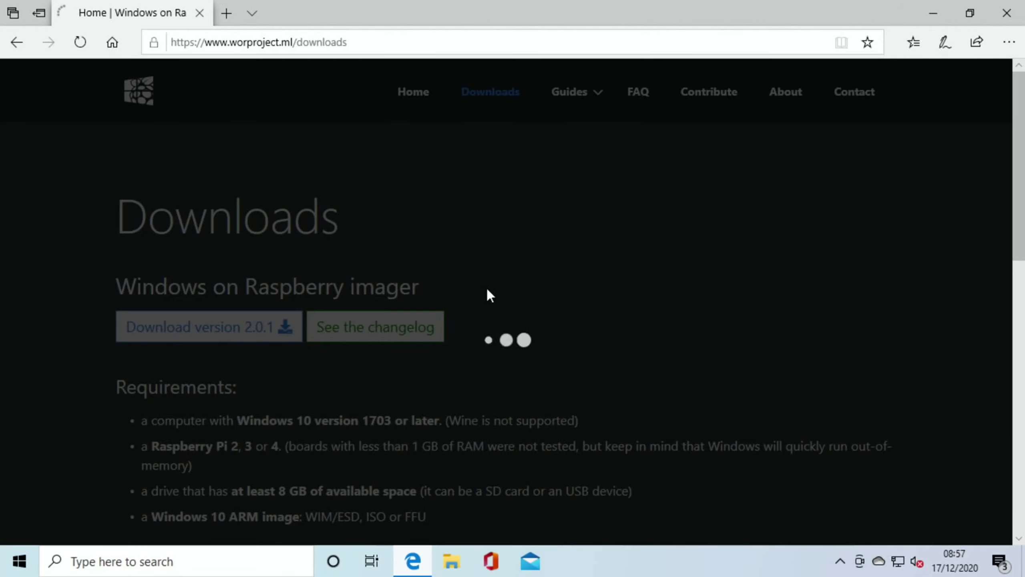
pyautogui.click(259, 336)
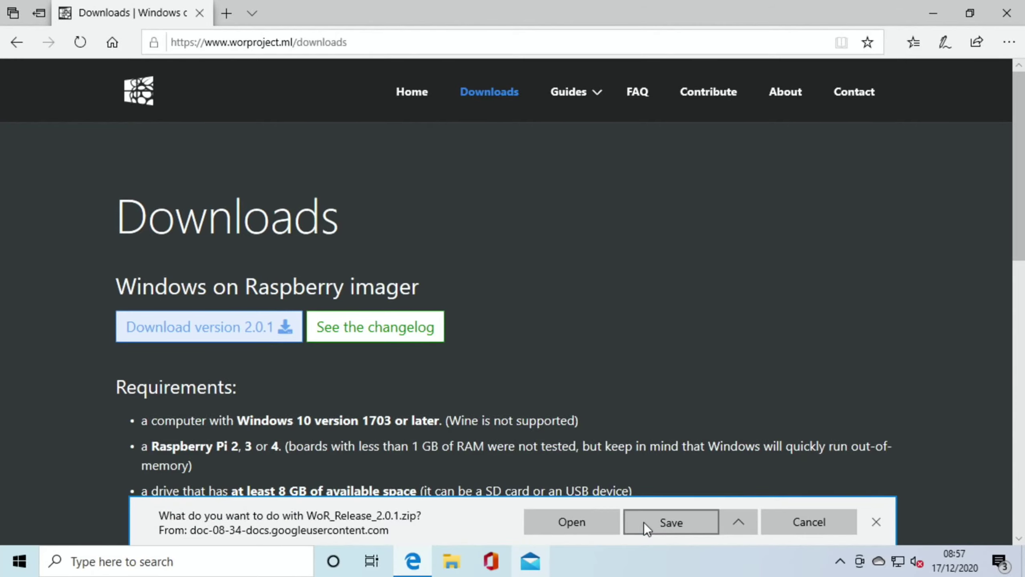
pyautogui.click(647, 524)
pyautogui.click(792, 523)
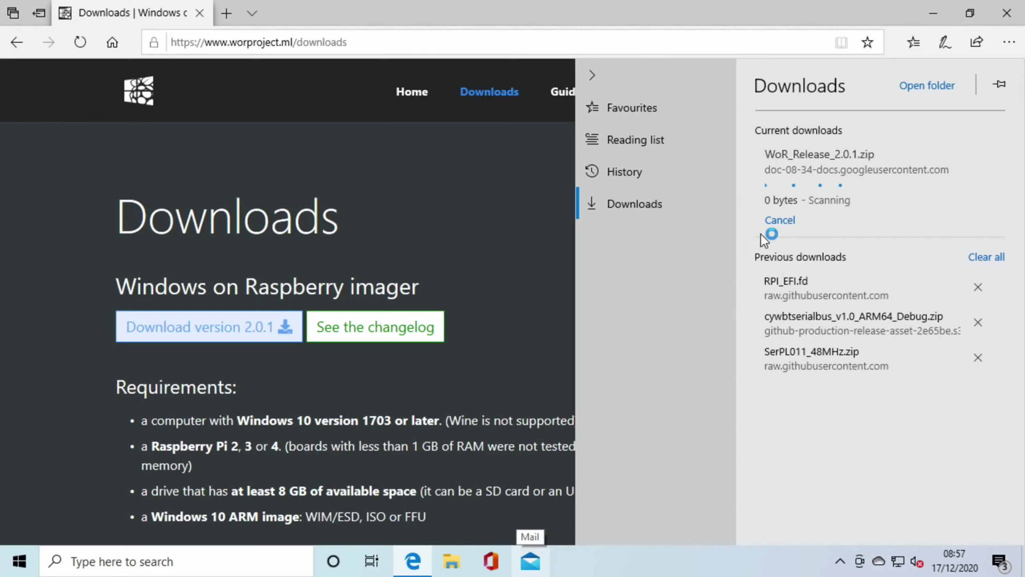
# Open the downloaded WoR_Release_2.0.1 zip from its download folder.
pyautogui.click(915, 91)
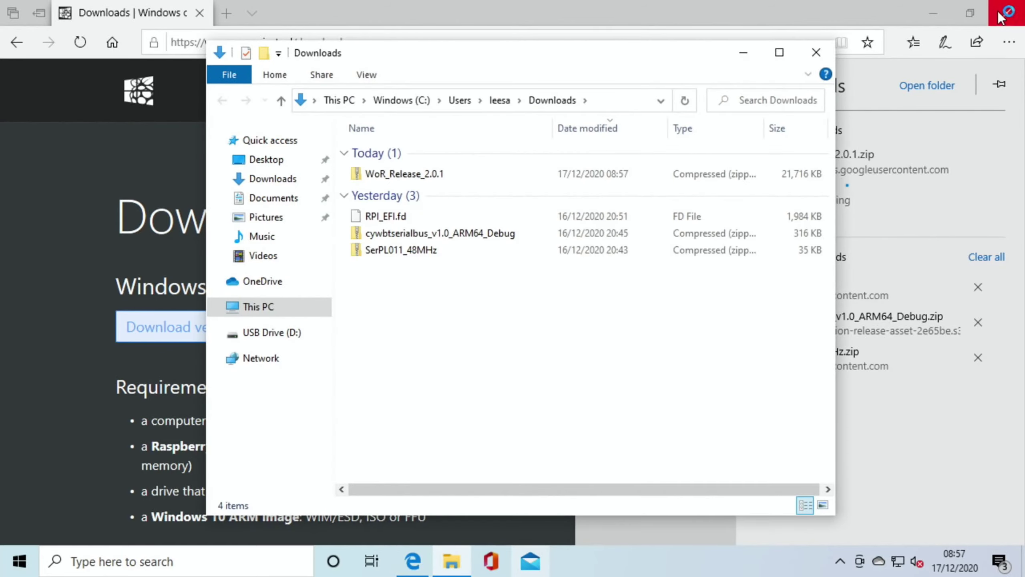
pyautogui.click(947, 11)
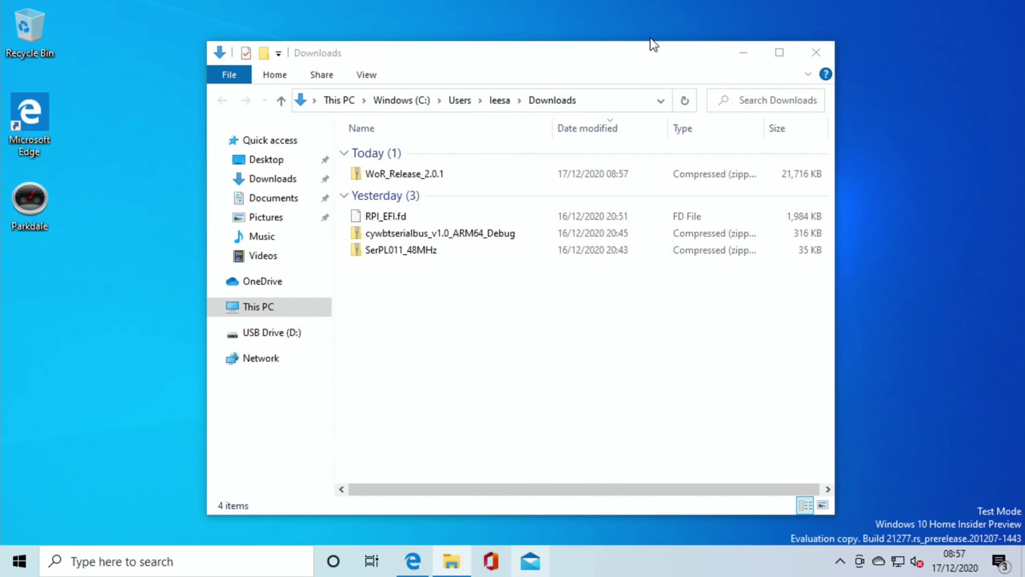
pyautogui.doubleClick(375, 175)
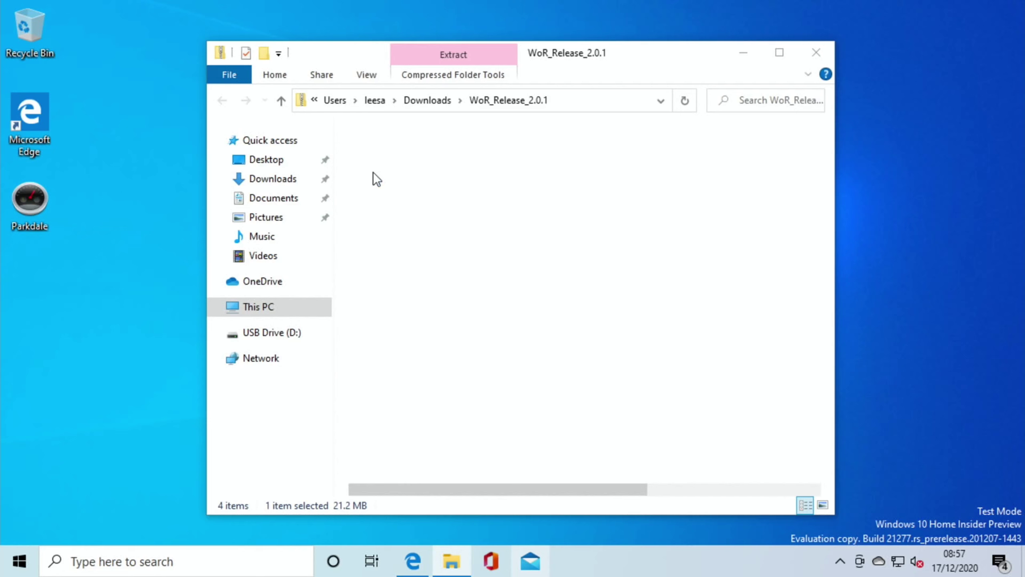
# Create a new desktop folder named 'wor'.
pyautogui.rightClick(926, 88)
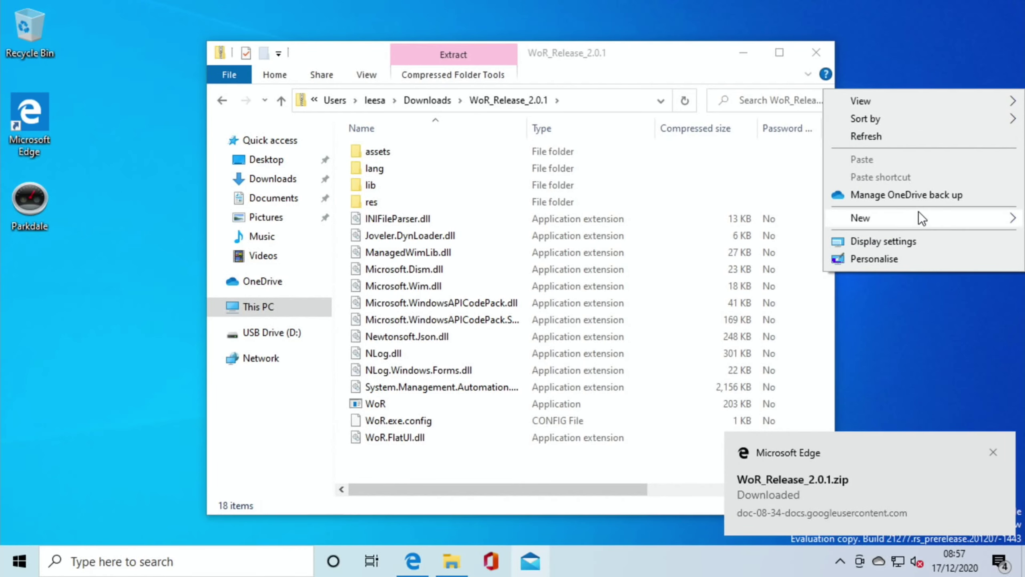
pyautogui.moveTo(921, 212)
pyautogui.click(771, 220)
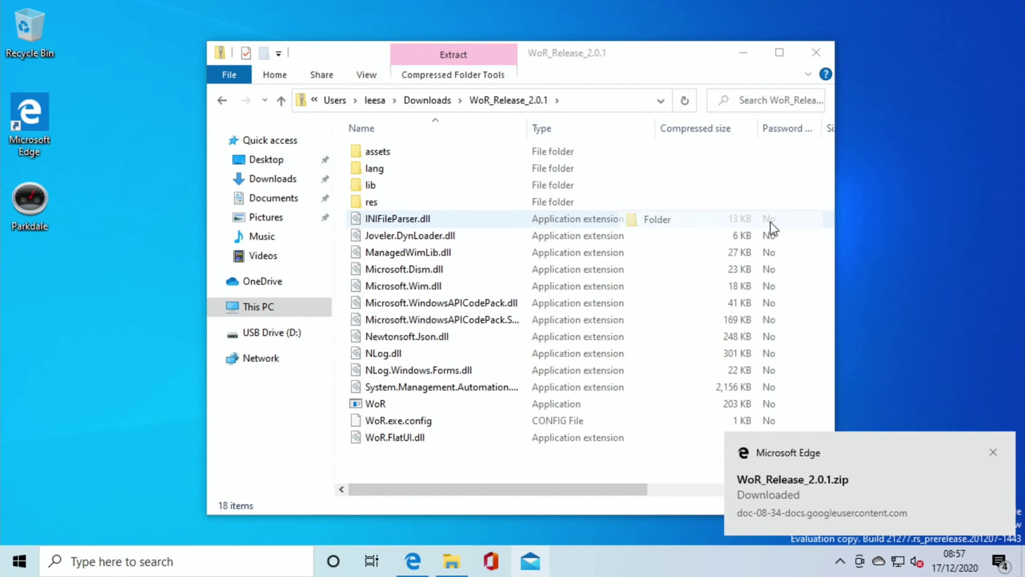
pyautogui.write('wor')
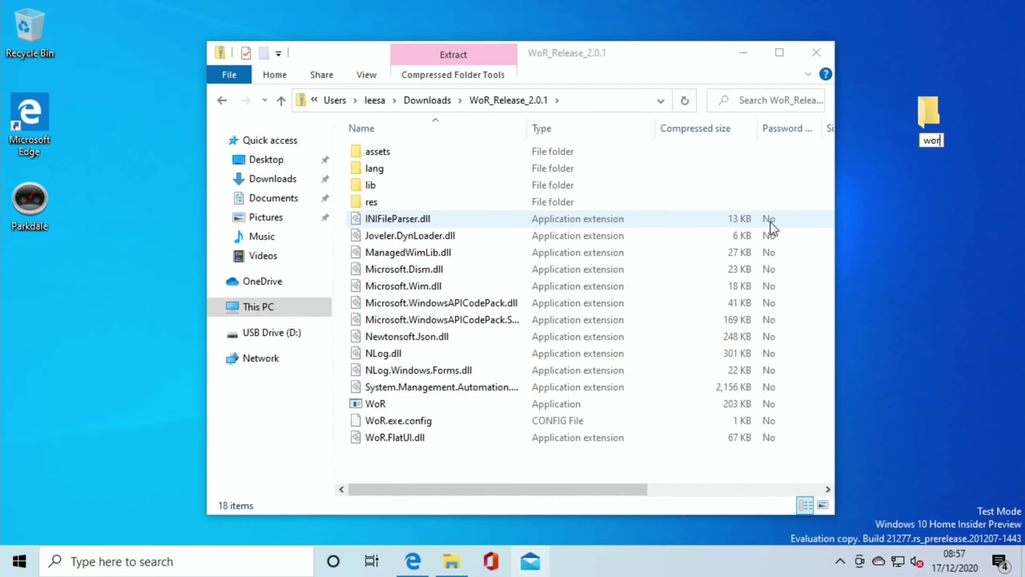
pyautogui.press('Return')
# Copy all the archive's items into the wor folder and close the archive window.
pyautogui.click(427, 369)
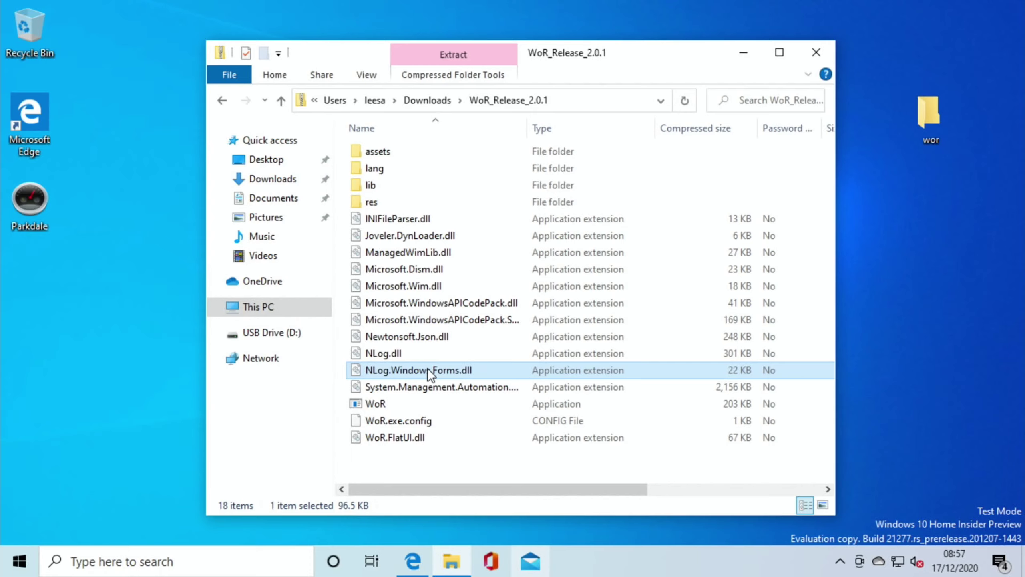
pyautogui.hotkey('ctrl', 'a')
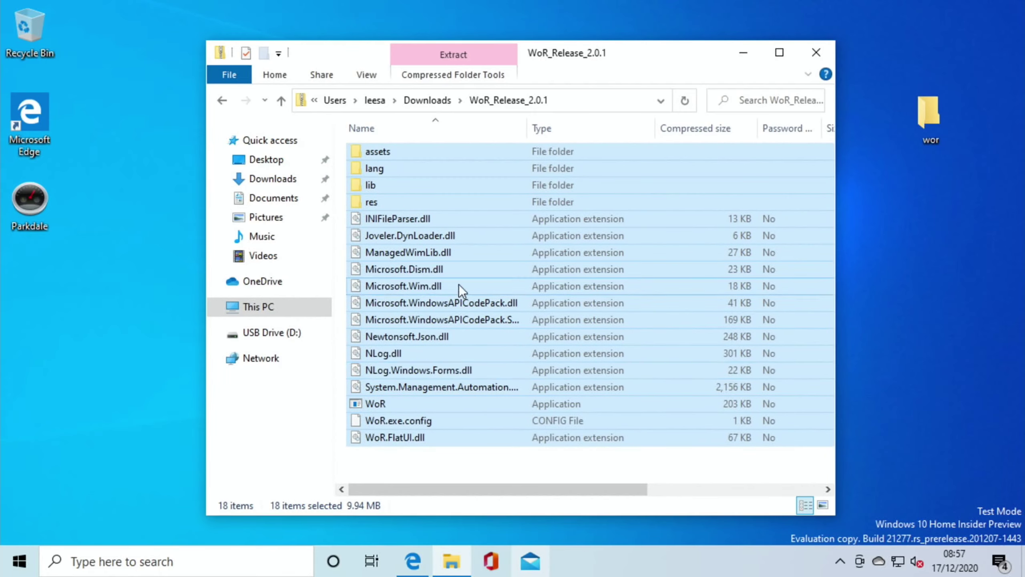
pyautogui.moveTo(458, 283); pyautogui.dragTo(929, 123)
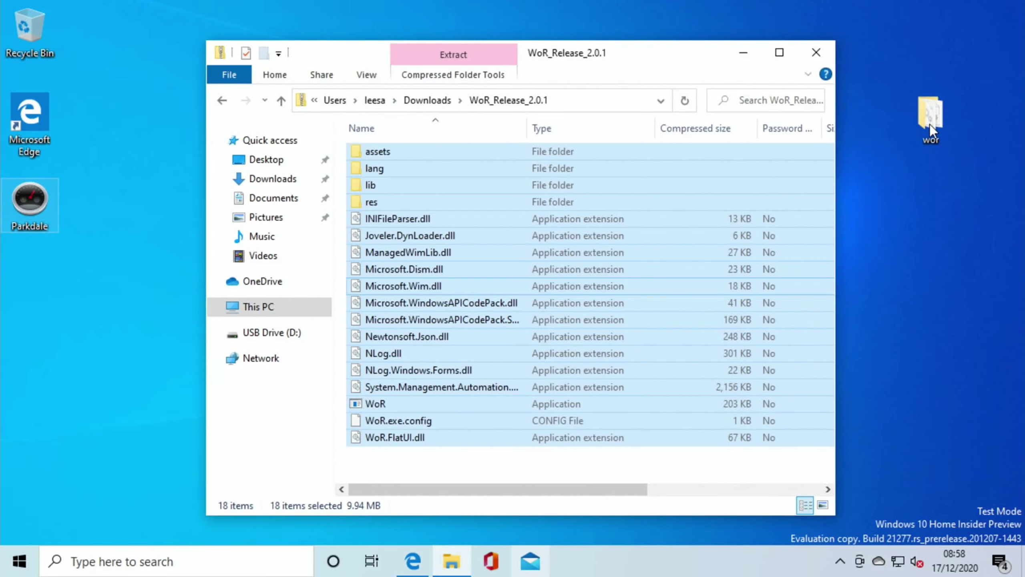
pyautogui.click(815, 52)
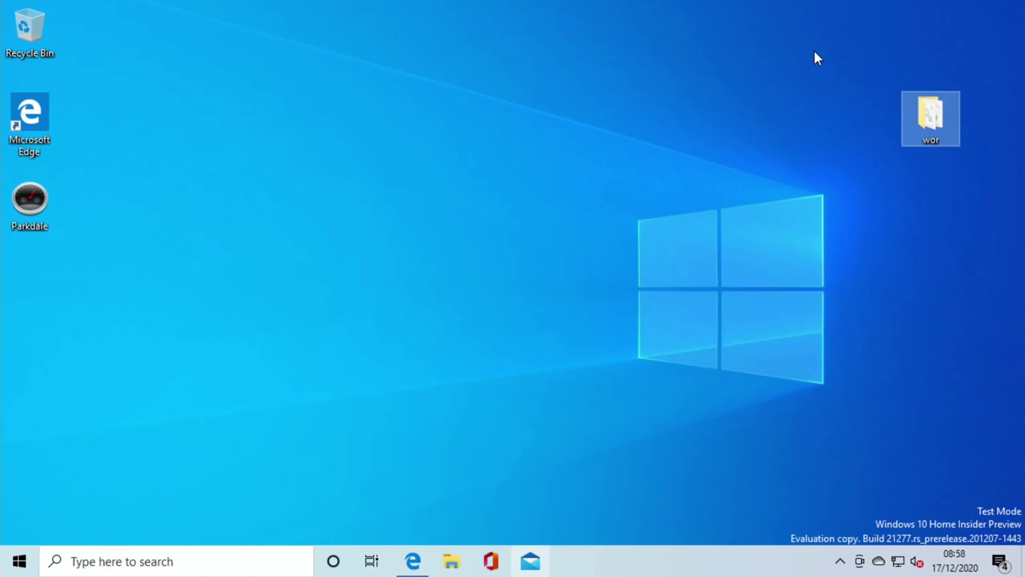
# Return to the Windows on Raspberry downloads page and follow its uup.rg-adguard.net link.
pyautogui.click(413, 561)
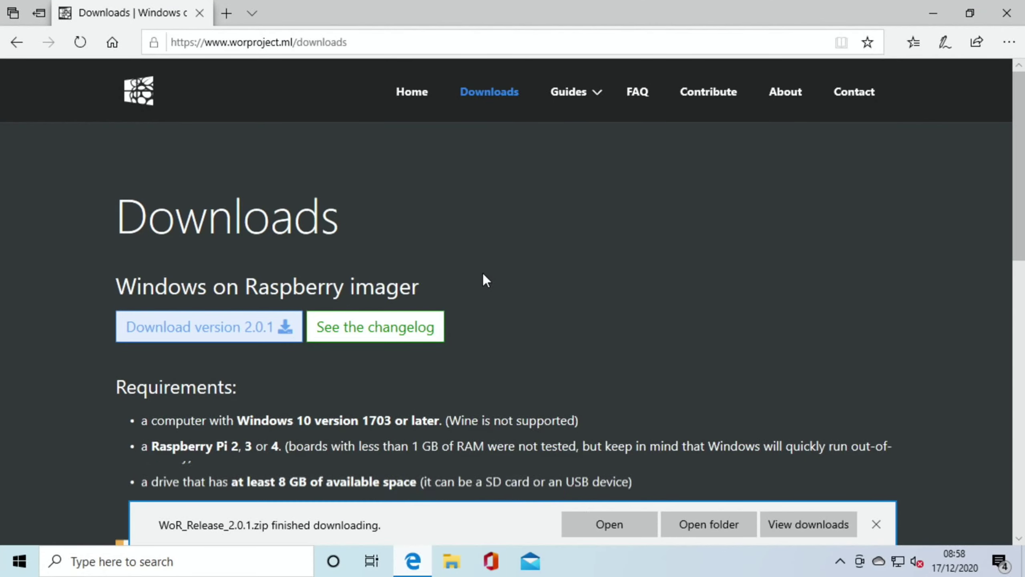
pyautogui.scroll(-10, 483, 274)
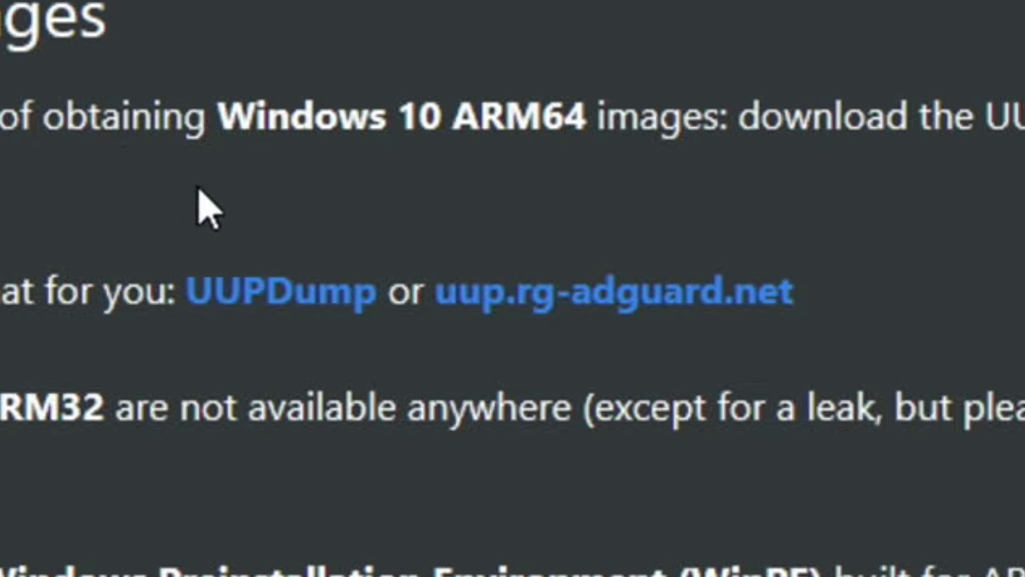
pyautogui.click(505, 302)
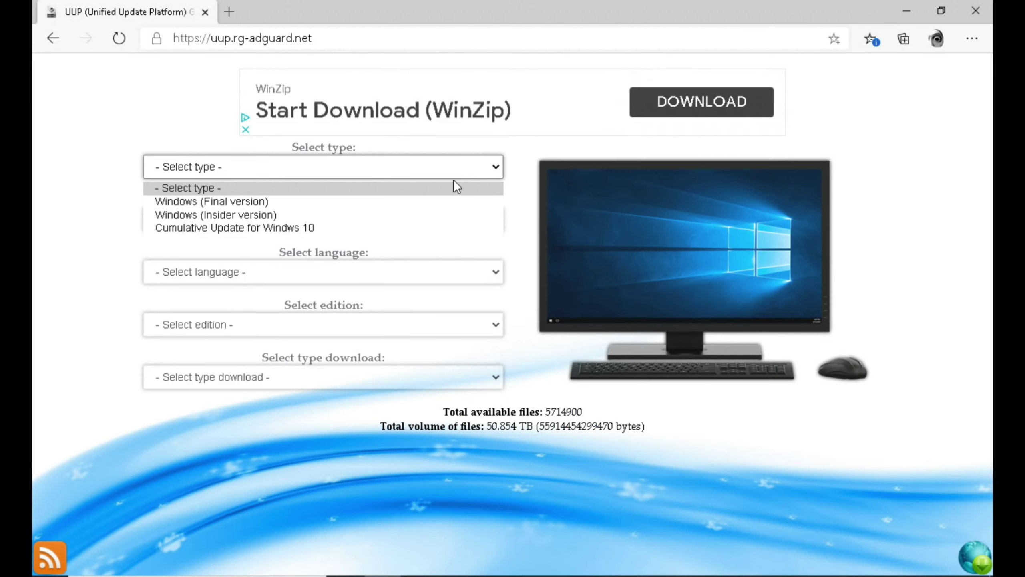
# Select Windows Insider build 21277.1000 arm64, English (United Kingdom), Windows 10 Home, and one-click ISO compiler.
pyautogui.click(406, 216)
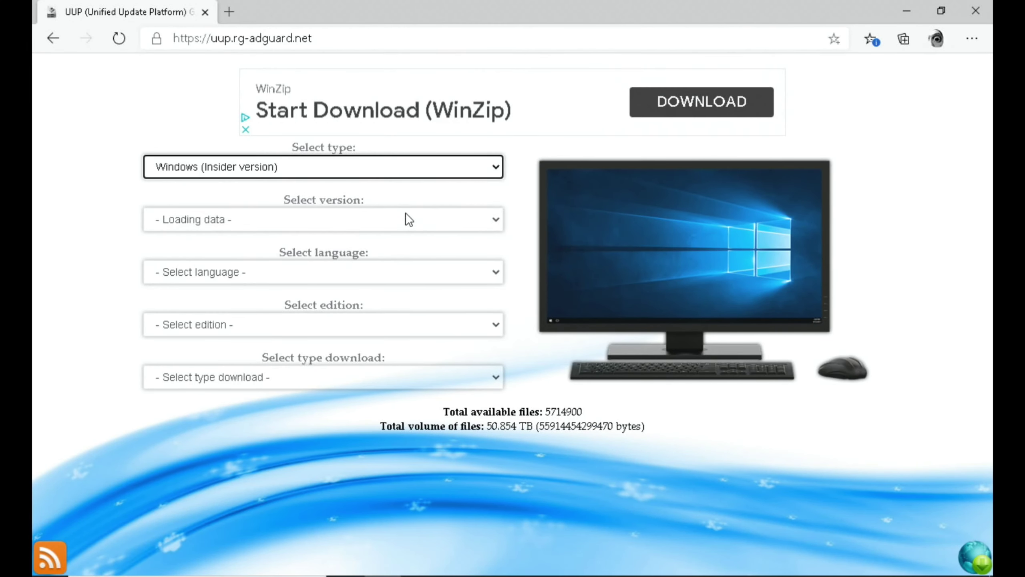
pyautogui.click(373, 226)
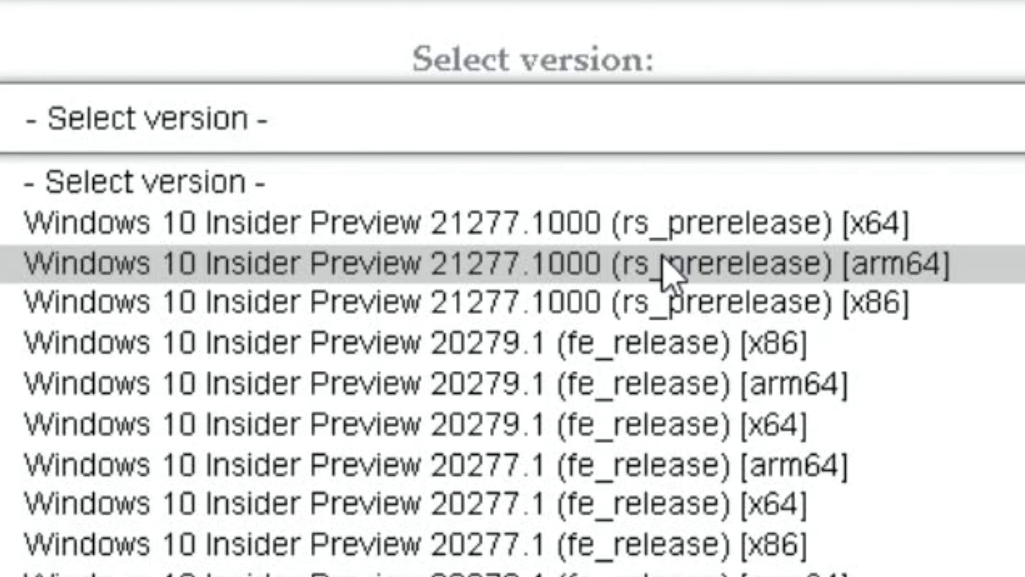
pyautogui.click(664, 263)
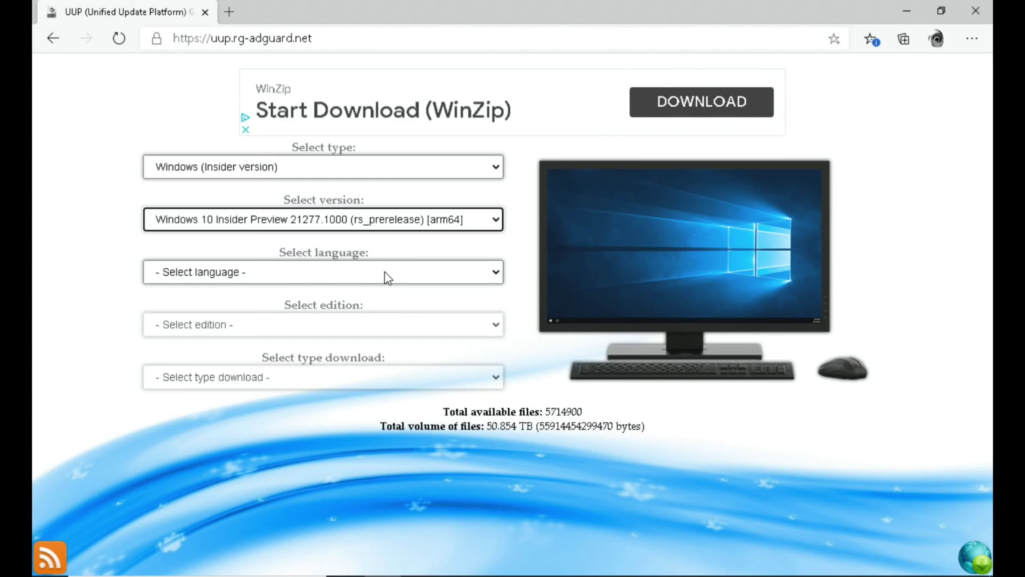
pyautogui.click(385, 272)
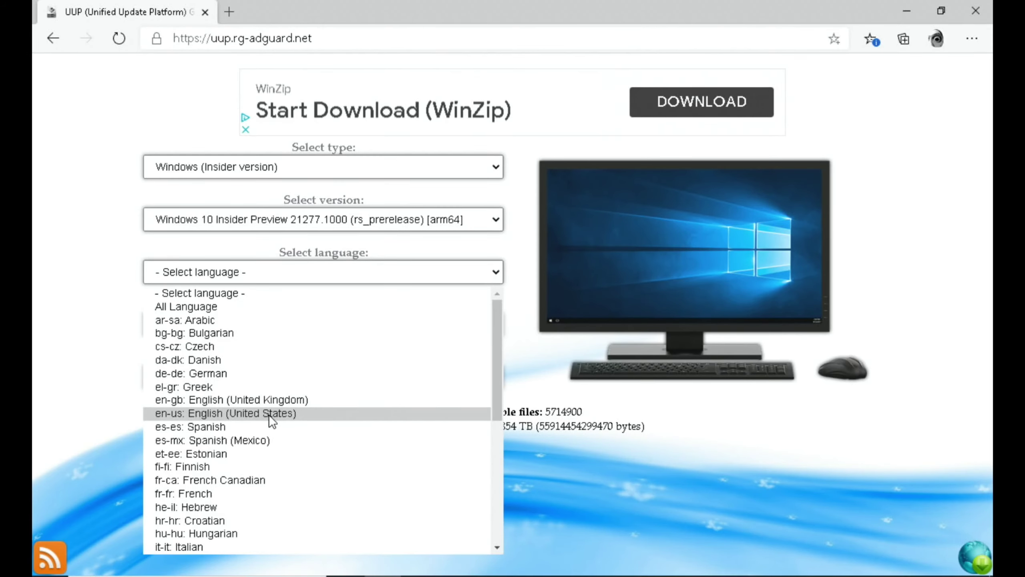
pyautogui.click(258, 398)
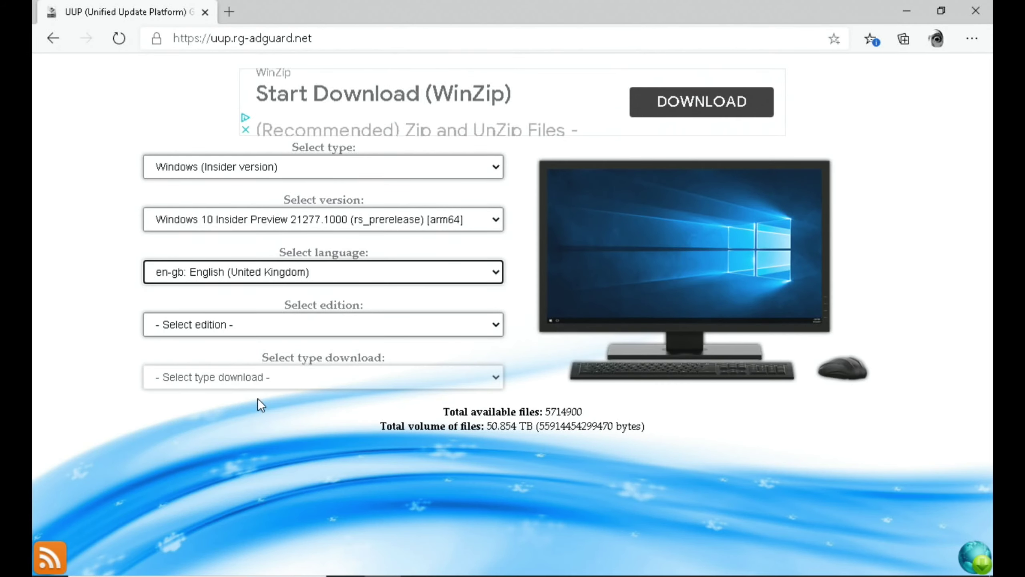
pyautogui.click(276, 320)
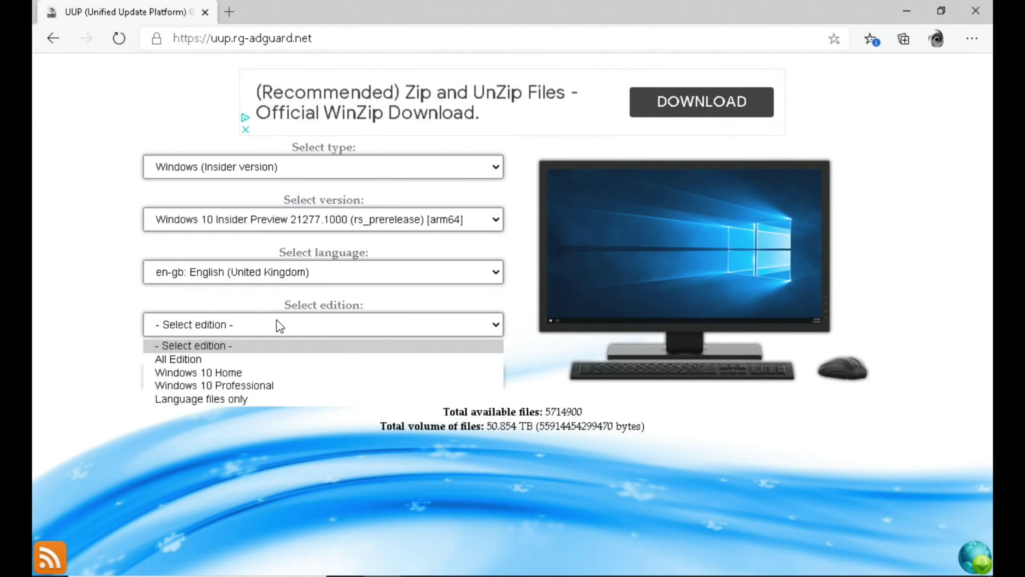
pyautogui.click(241, 371)
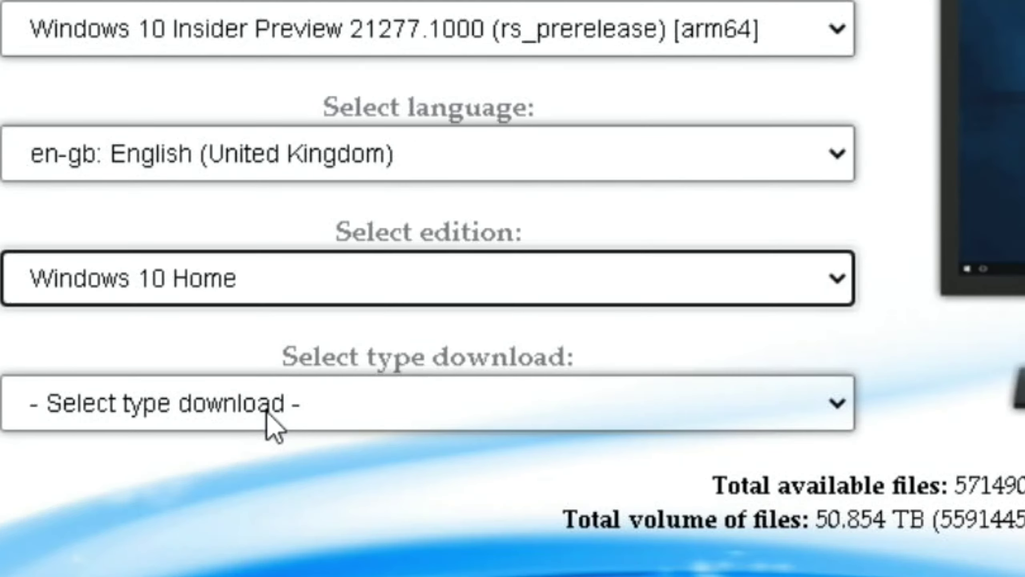
pyautogui.click(268, 420)
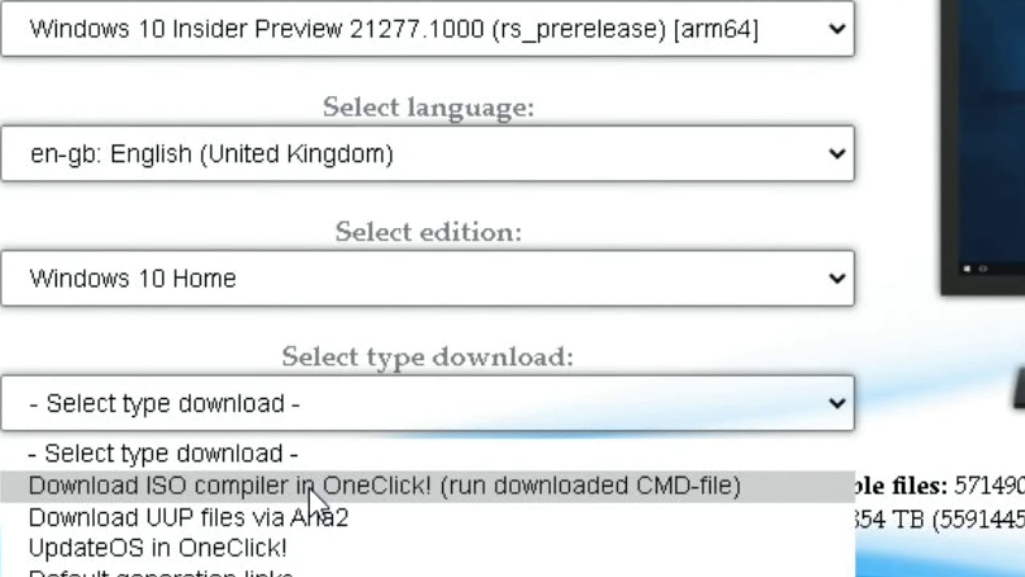
pyautogui.click(310, 490)
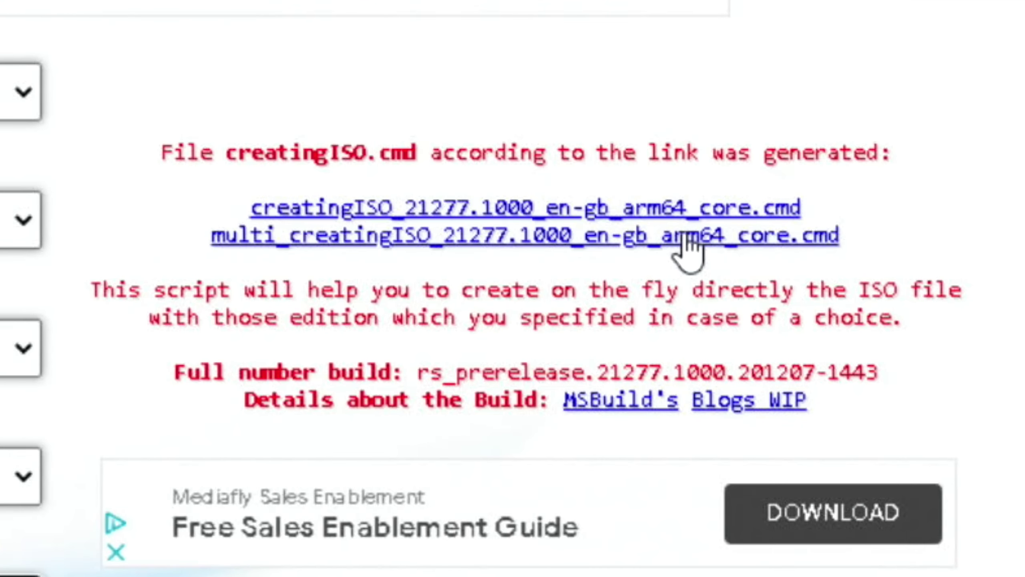
# Download the creatingISO script using Save as, targeting the Desktop.
pyautogui.click(704, 208)
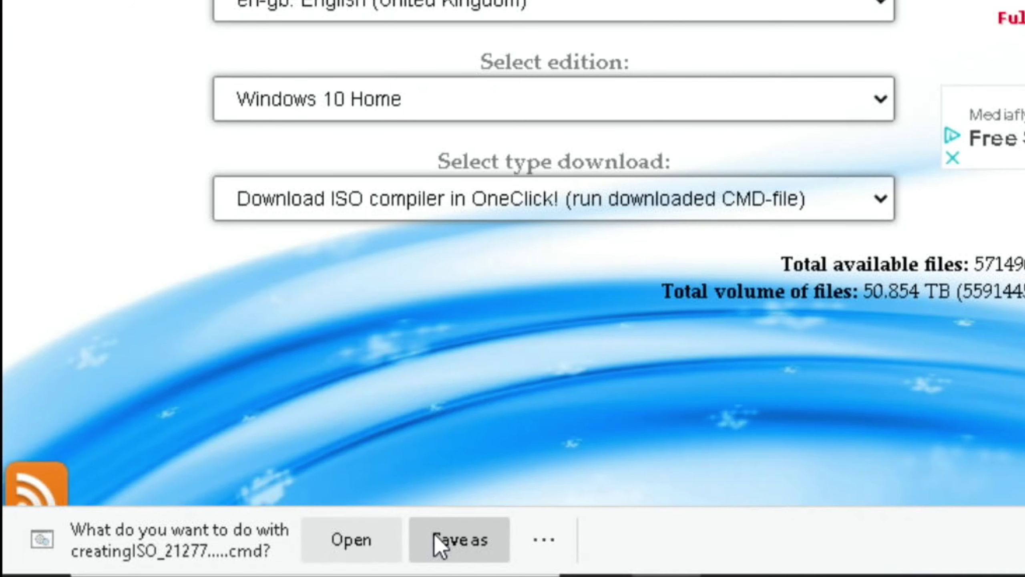
pyautogui.click(440, 543)
pyautogui.click(562, 243)
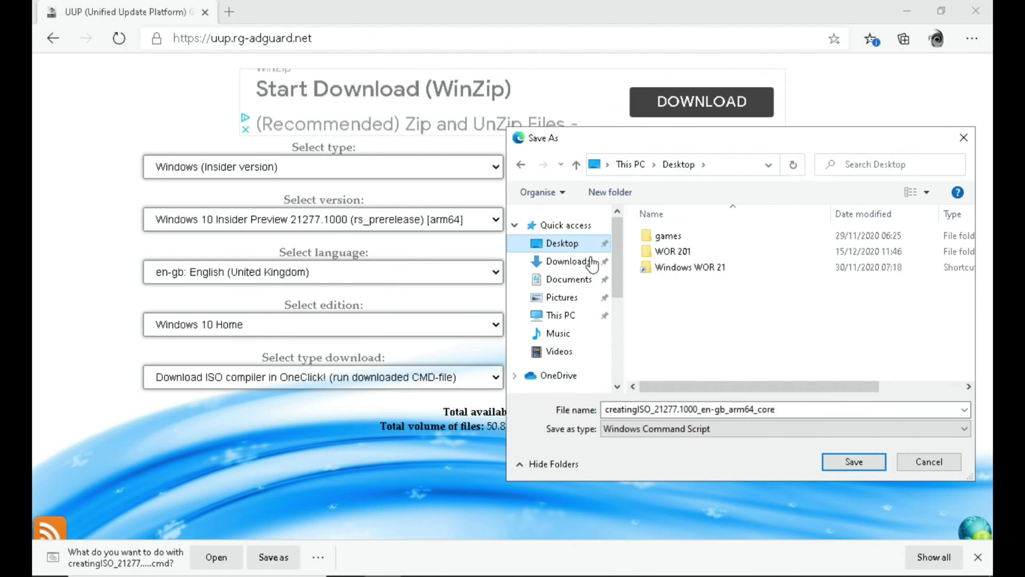
# Create a 'WOR ISO' folder on the Desktop and save the script into it.
pyautogui.rightClick(722, 346)
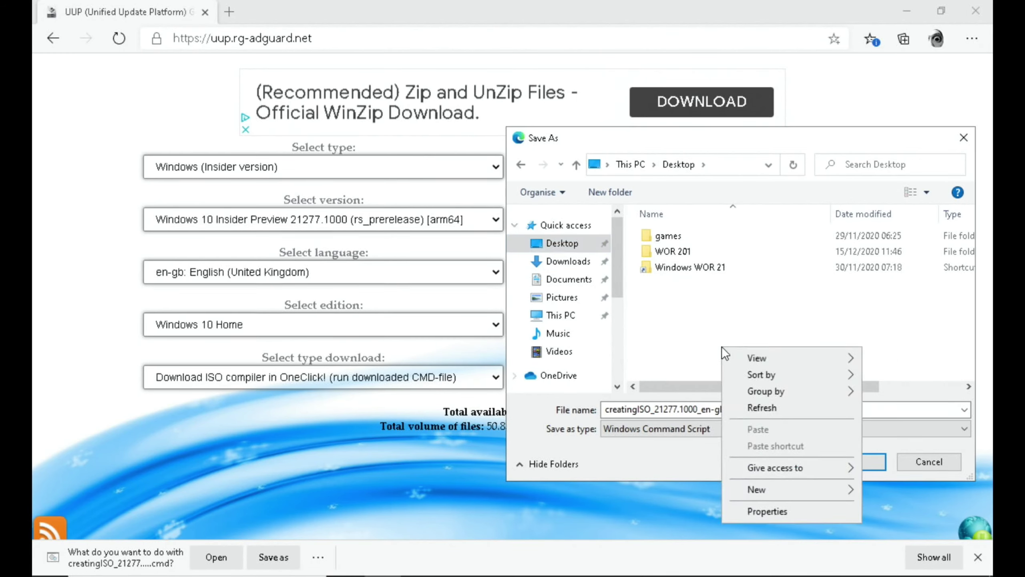
pyautogui.moveTo(785, 485)
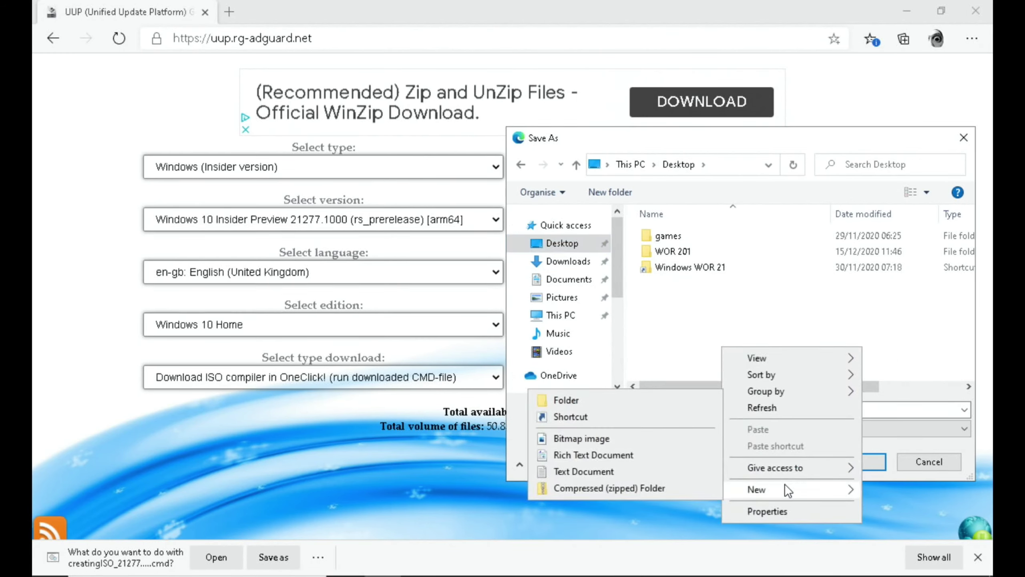
pyautogui.click(622, 402)
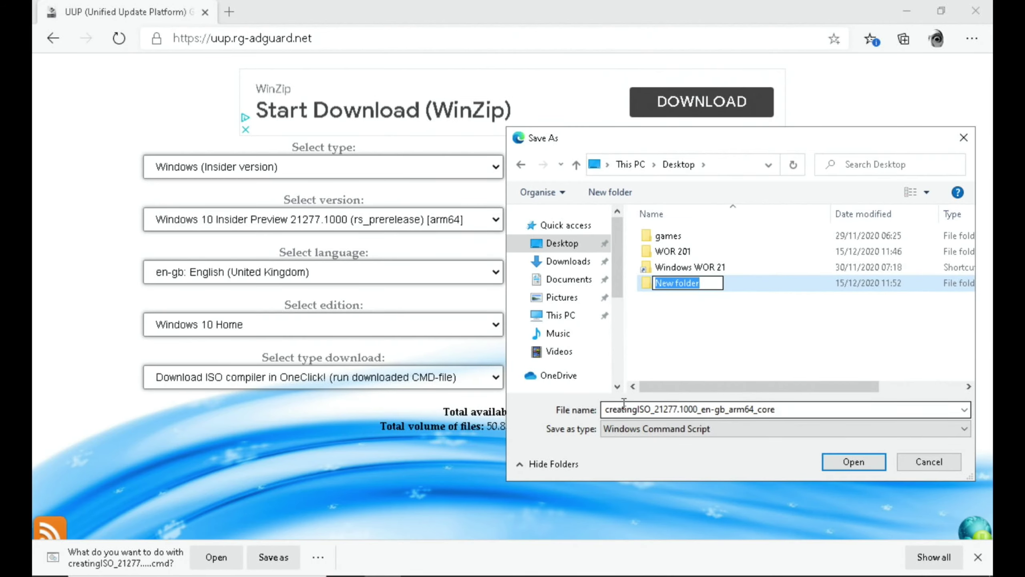
pyautogui.write('WOR')
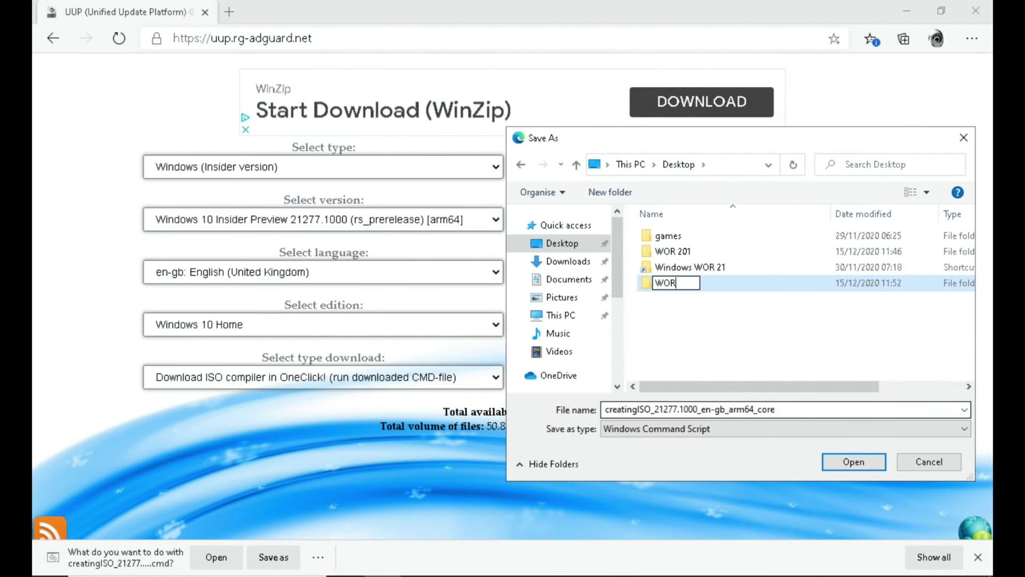
pyautogui.write(' ISO')
pyautogui.click(871, 469)
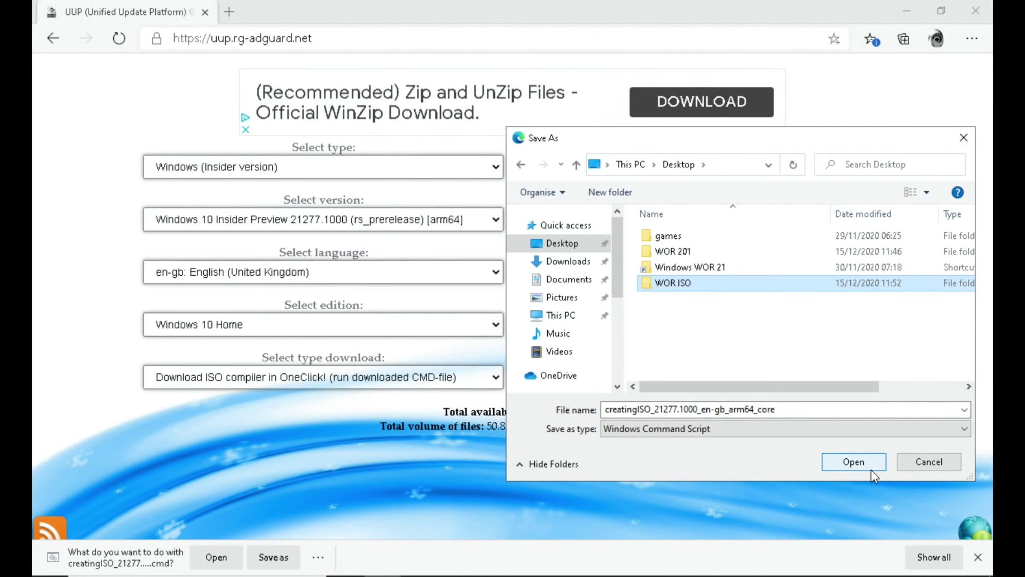
pyautogui.click(871, 468)
pyautogui.click(861, 460)
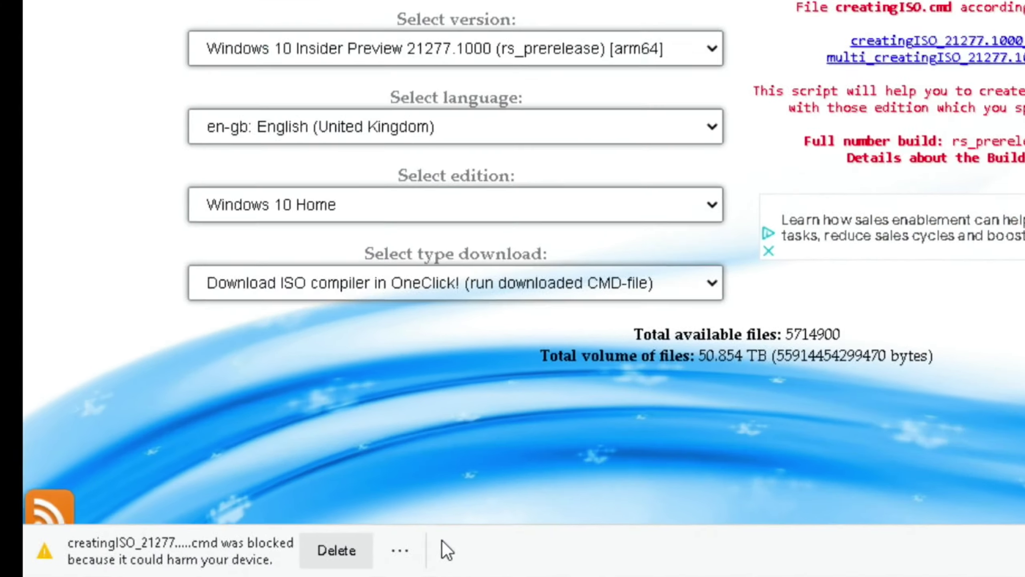
# Keep the blocked creatingISO_21277.1000_en-gb_arm64_core.cmd download, confirming Keep anyway.
pyautogui.click(399, 550)
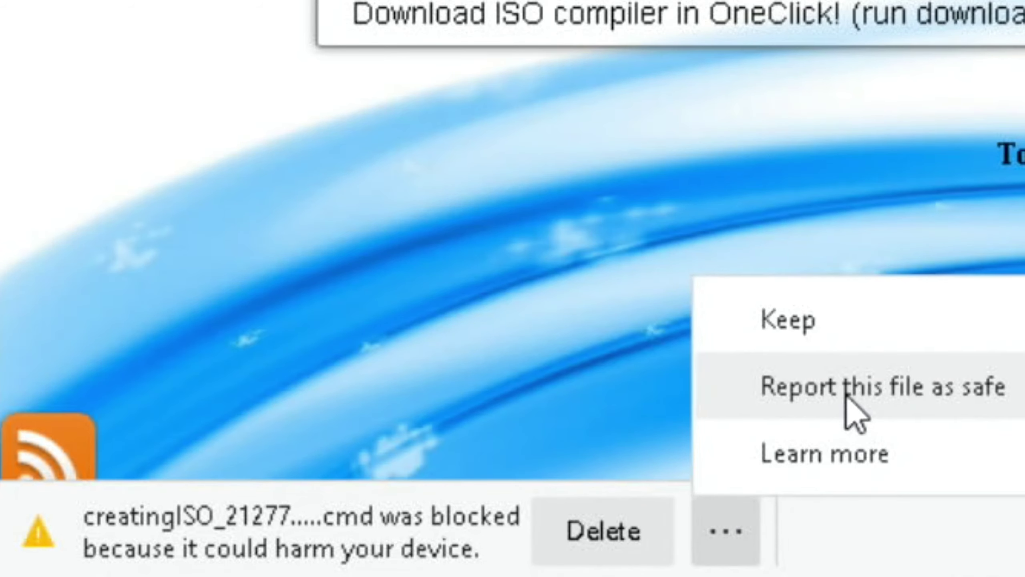
pyautogui.click(813, 325)
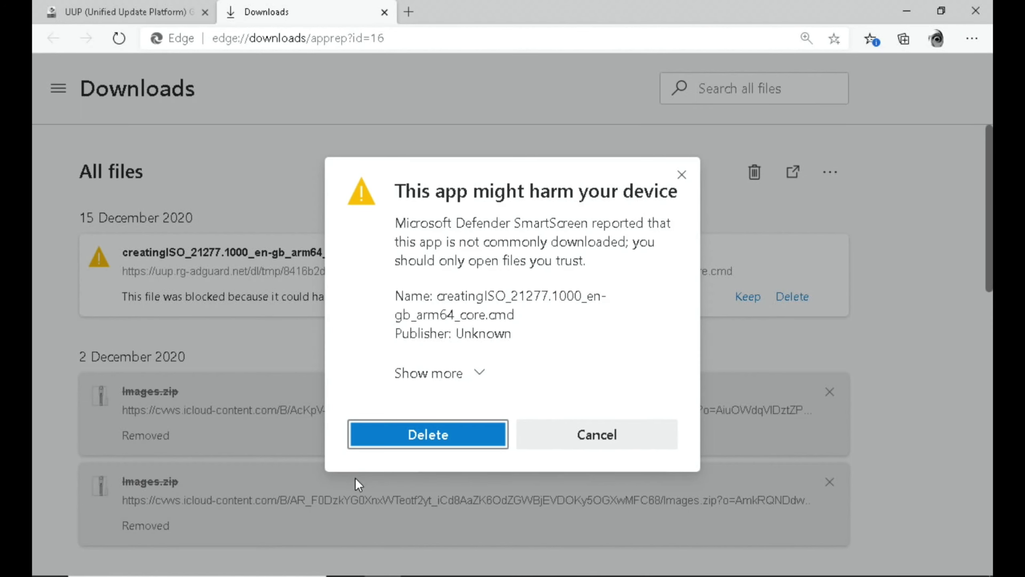
pyautogui.click(476, 379)
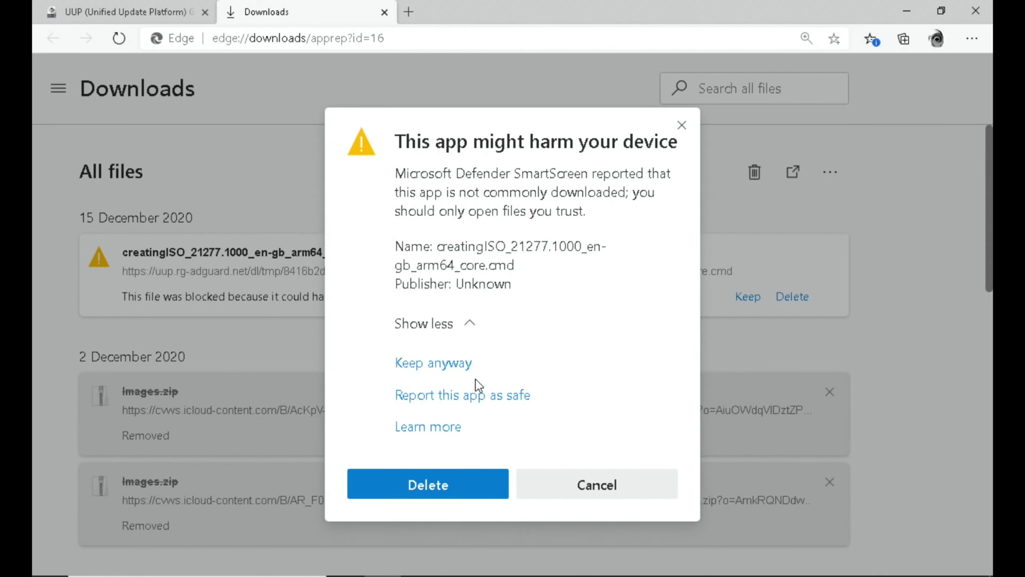
pyautogui.click(450, 364)
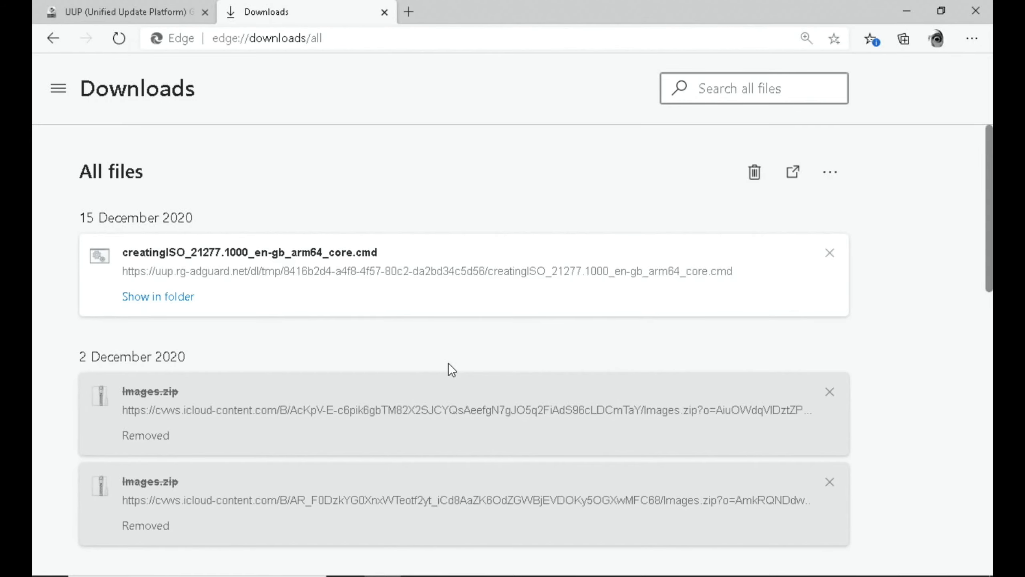
# Run the creatingISO .cmd from its folder, allowing it past SmartScreen and granting administrator rights.
pyautogui.click(180, 306)
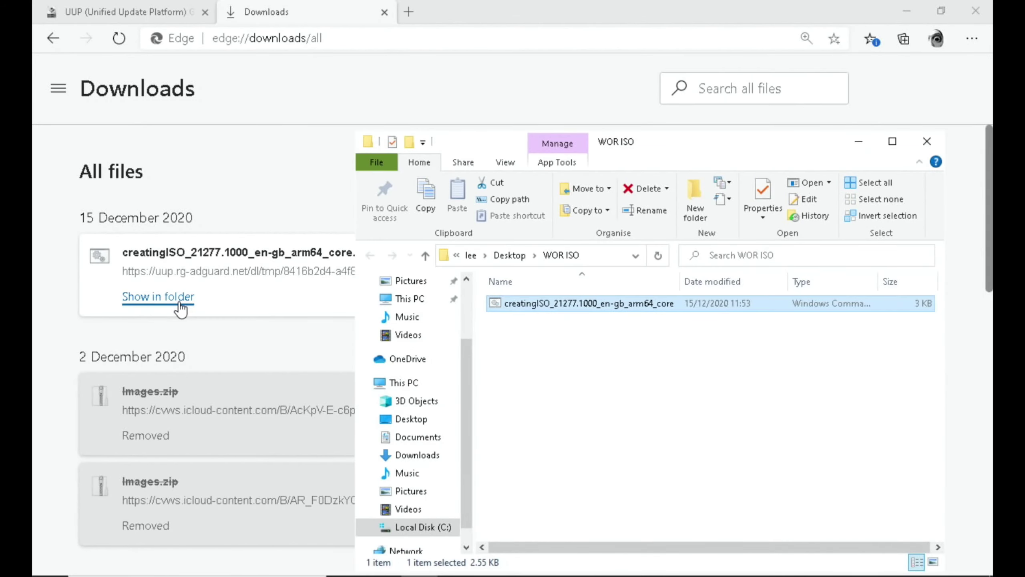
pyautogui.doubleClick(516, 303)
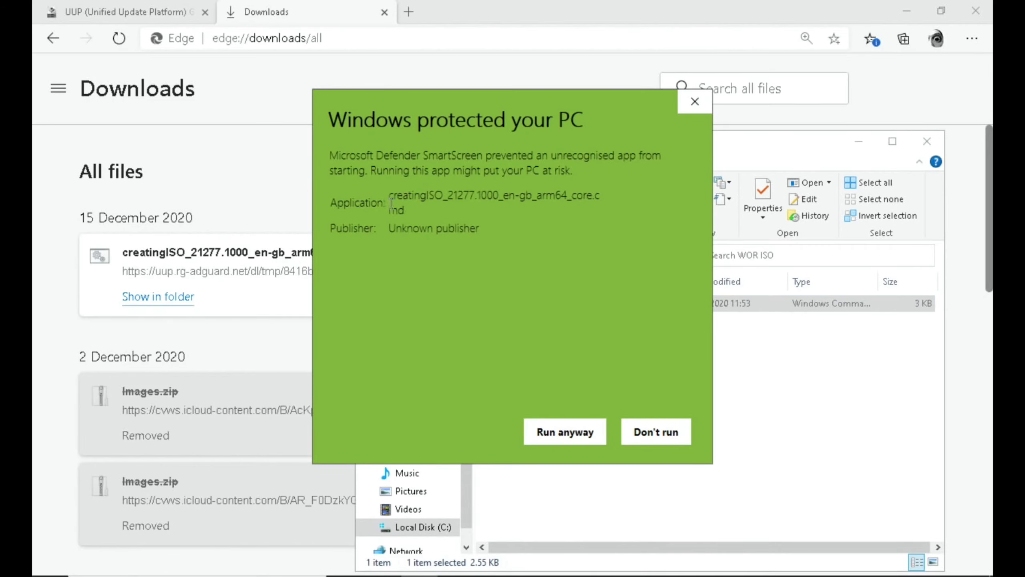
pyautogui.click(565, 432)
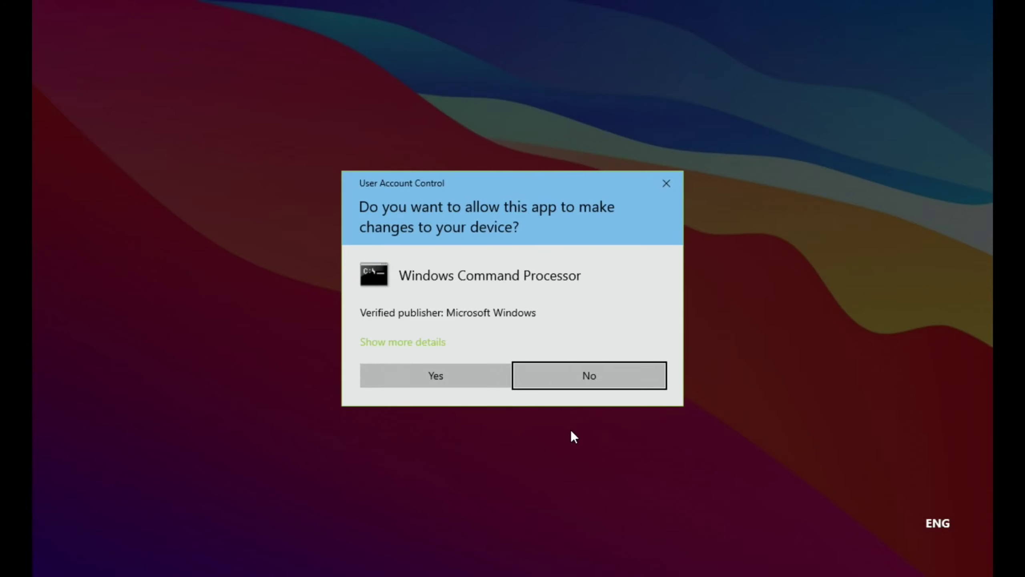
pyautogui.click(471, 379)
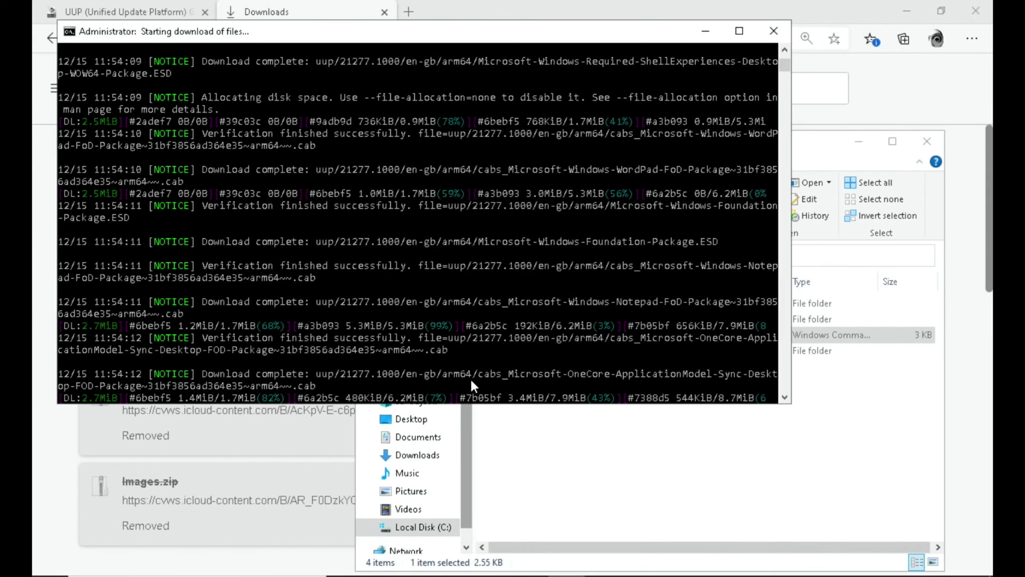
# Once the 21277.1000 ARM64 ISO build finishes, dismiss the prompt, review the log and close the console.
pyautogui.moveTo(567, 564)
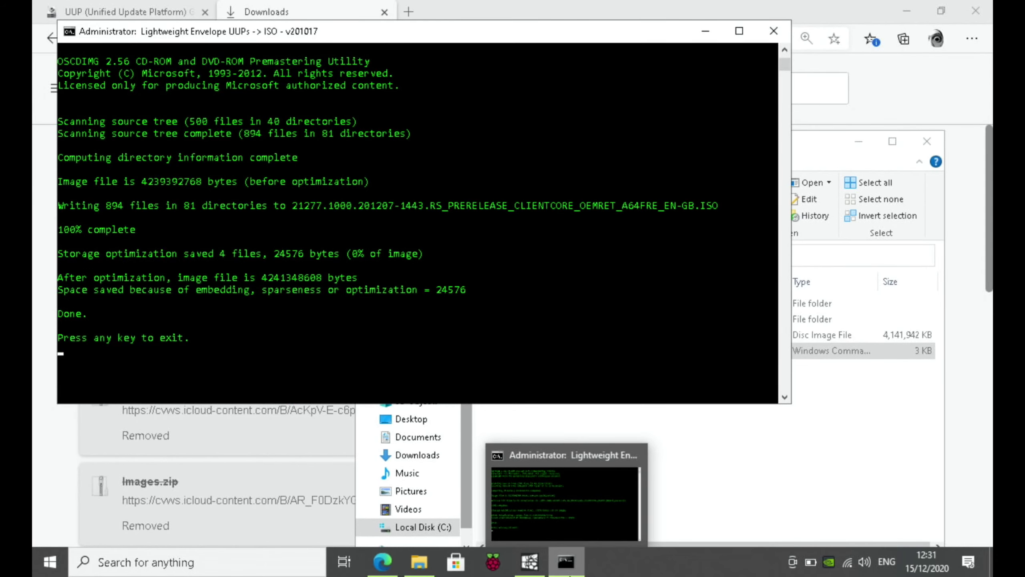
pyautogui.press('Return')
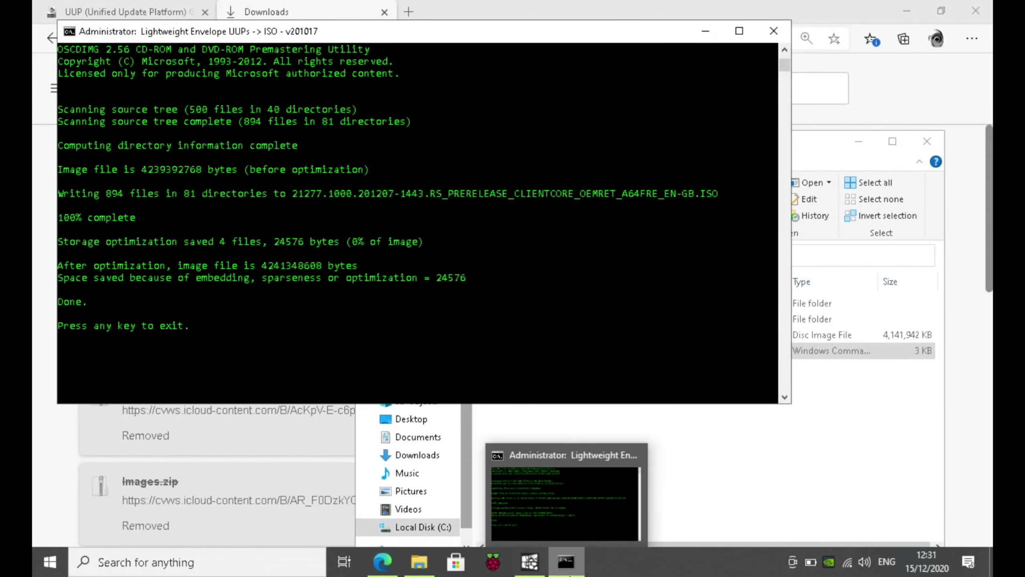
pyautogui.scroll(8, 418, 223)
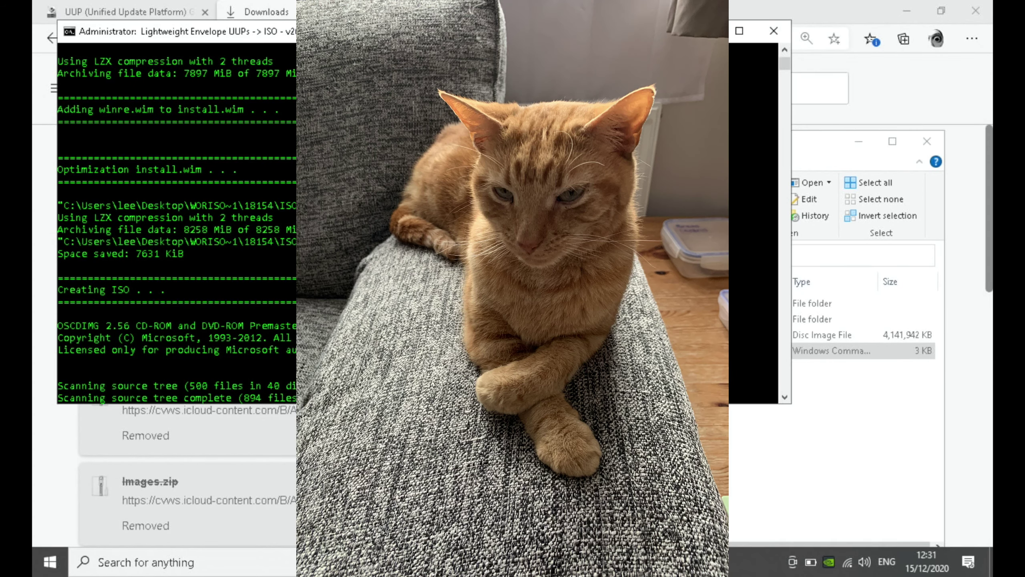
pyautogui.scroll(2, 418, 223)
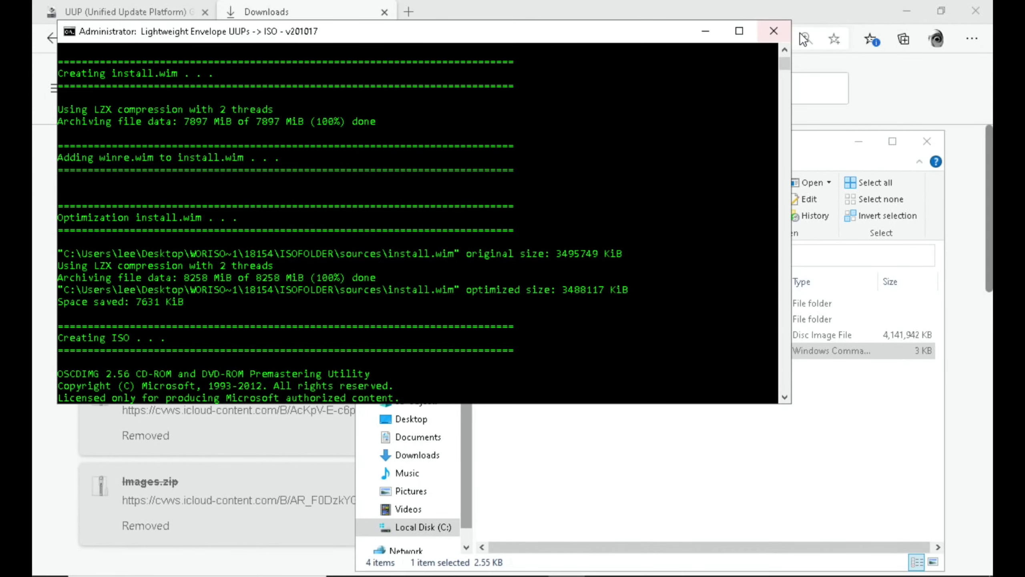
pyautogui.click(772, 32)
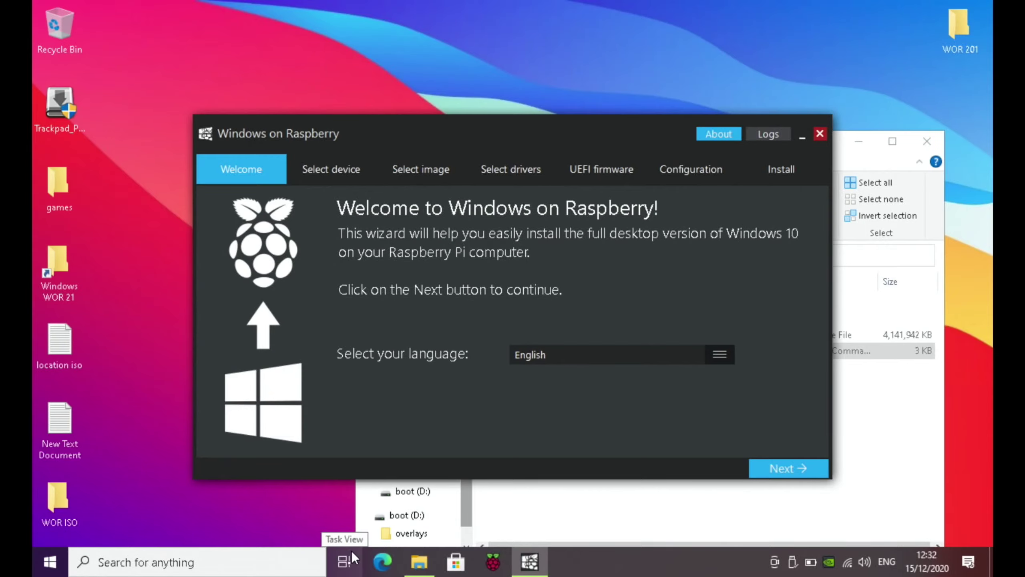
# Launch Raspberry Pi Imager as admin and erase the 240.1 GB ASMT 2115 SCSI disk.
pyautogui.click(494, 561)
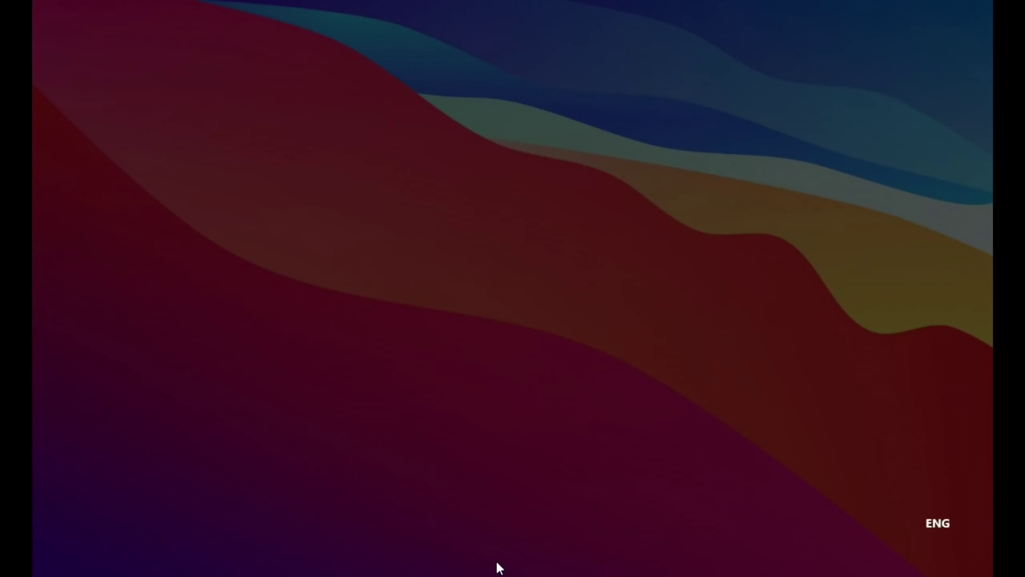
pyautogui.click(447, 385)
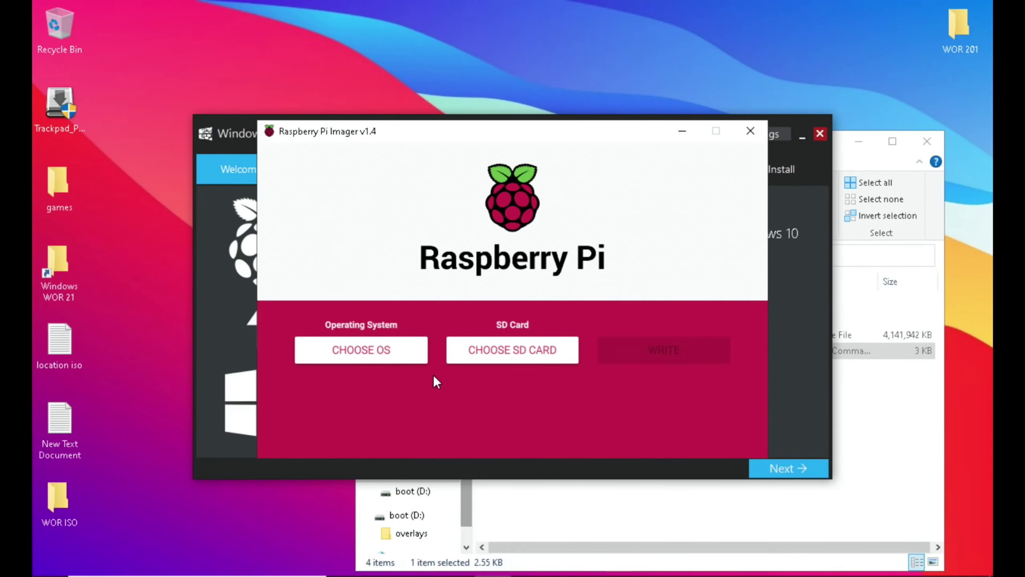
pyautogui.click(384, 350)
pyautogui.scroll(-6, 388, 334)
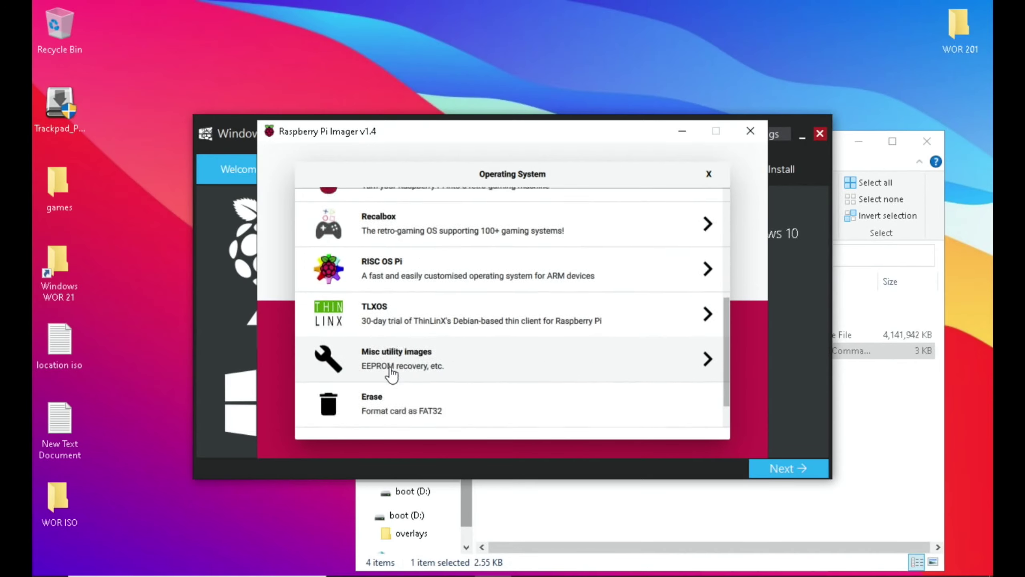
pyautogui.click(388, 359)
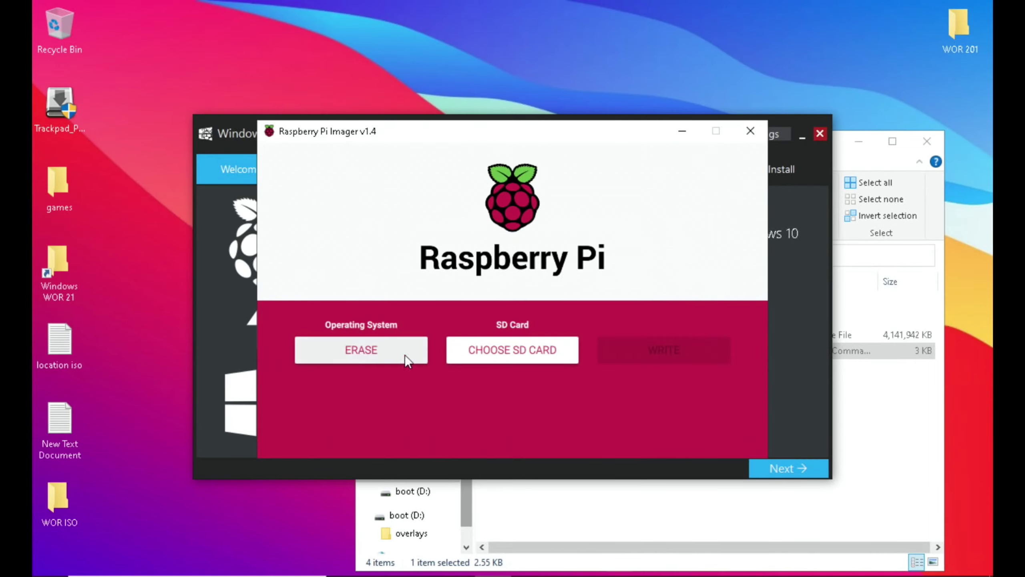
pyautogui.click(480, 350)
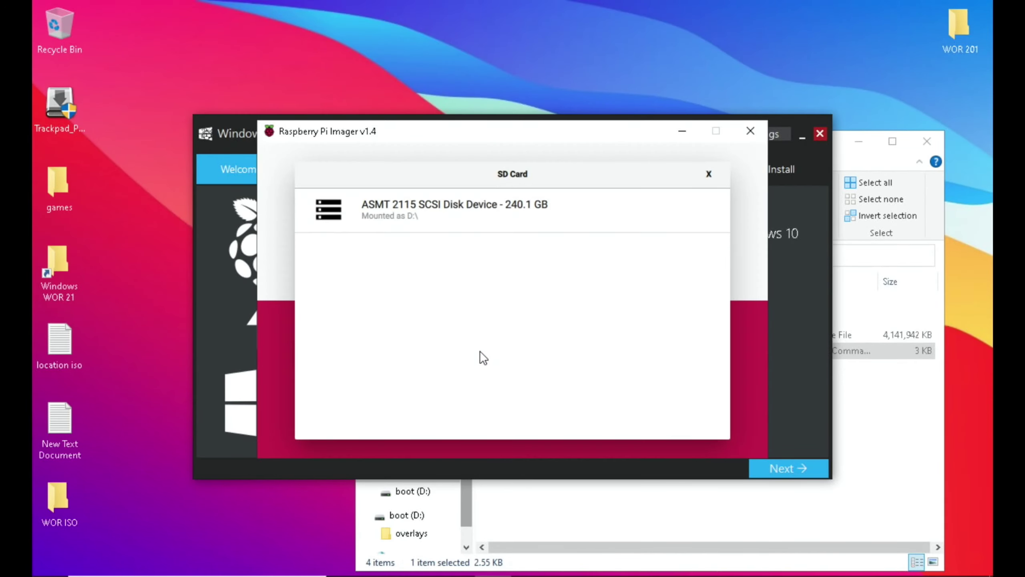
pyautogui.click(431, 210)
pyautogui.click(648, 360)
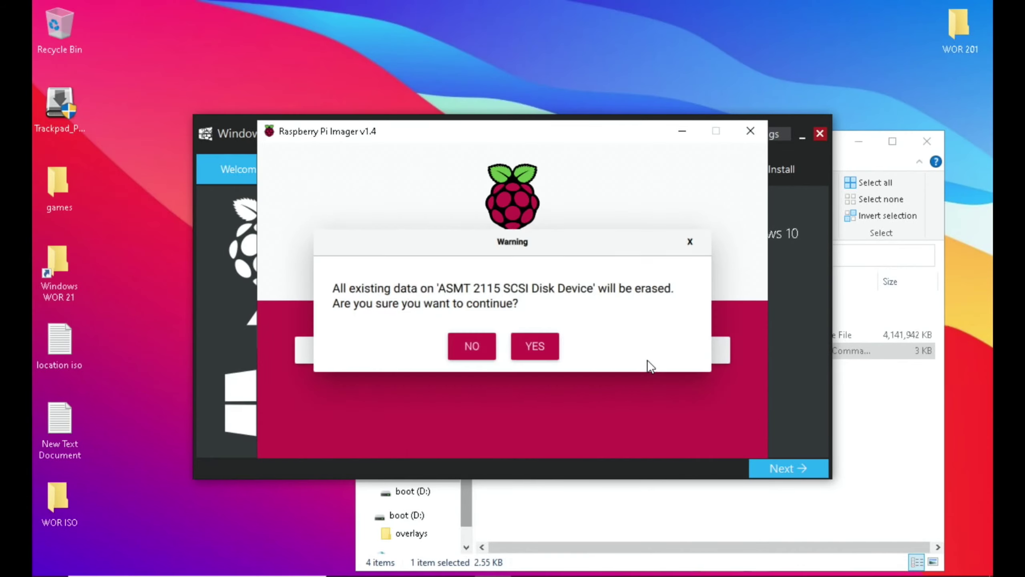
pyautogui.click(540, 346)
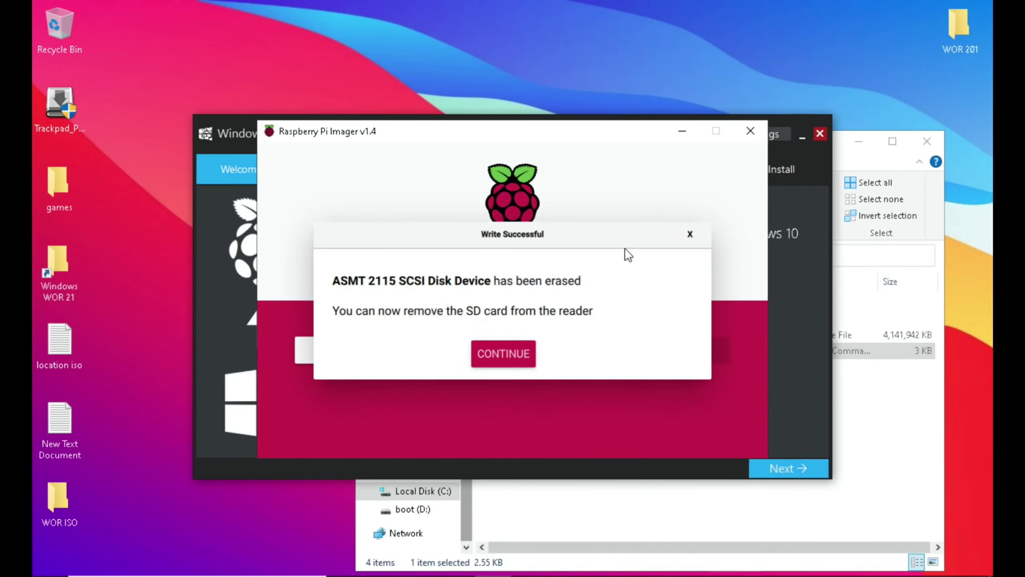
pyautogui.click(524, 350)
# Close the imager, then target Disk 1 (ASMT 2115) with device type Raspberry Pi 4 [ARM64].
pyautogui.click(751, 131)
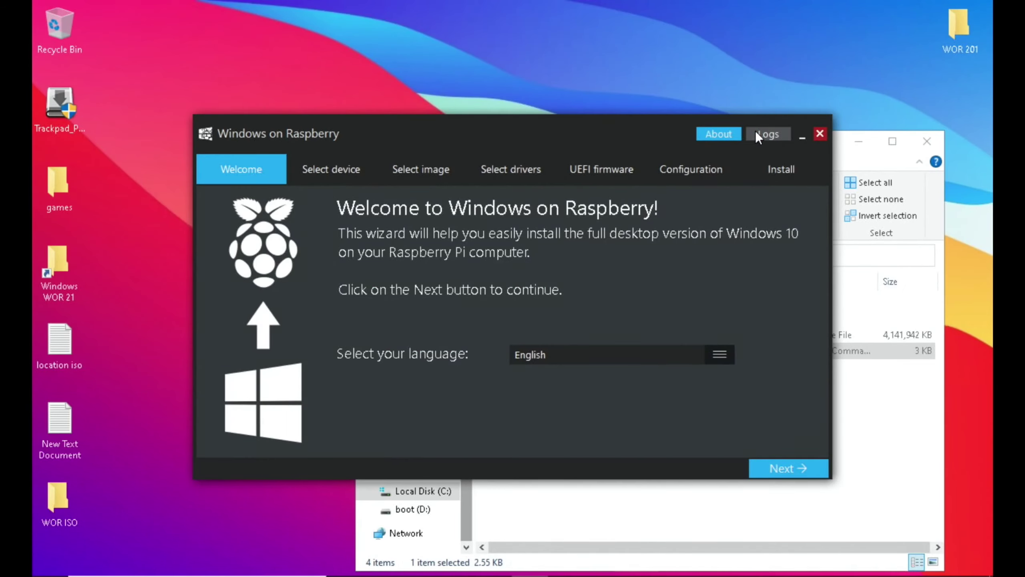
pyautogui.click(803, 464)
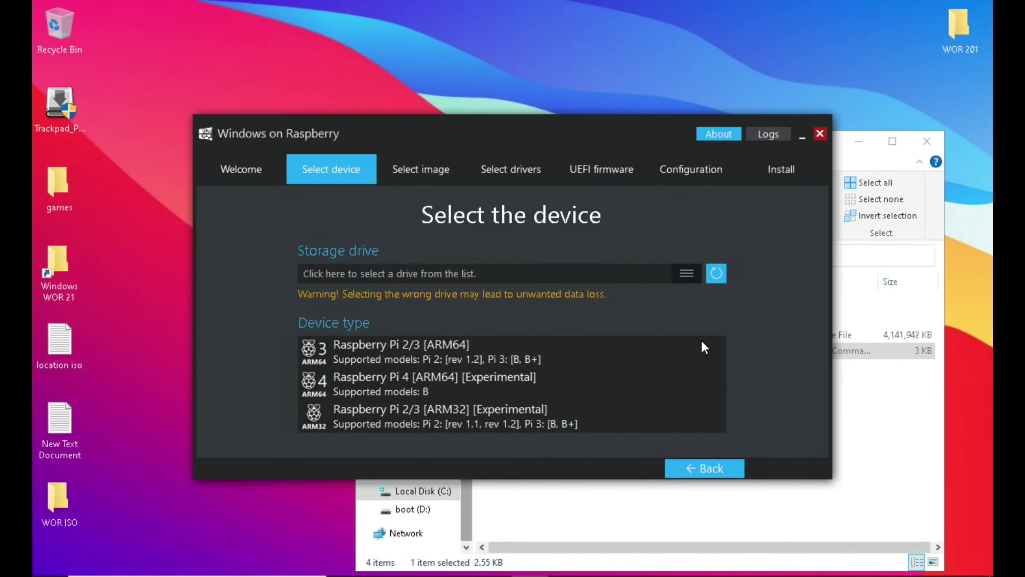
pyautogui.click(694, 274)
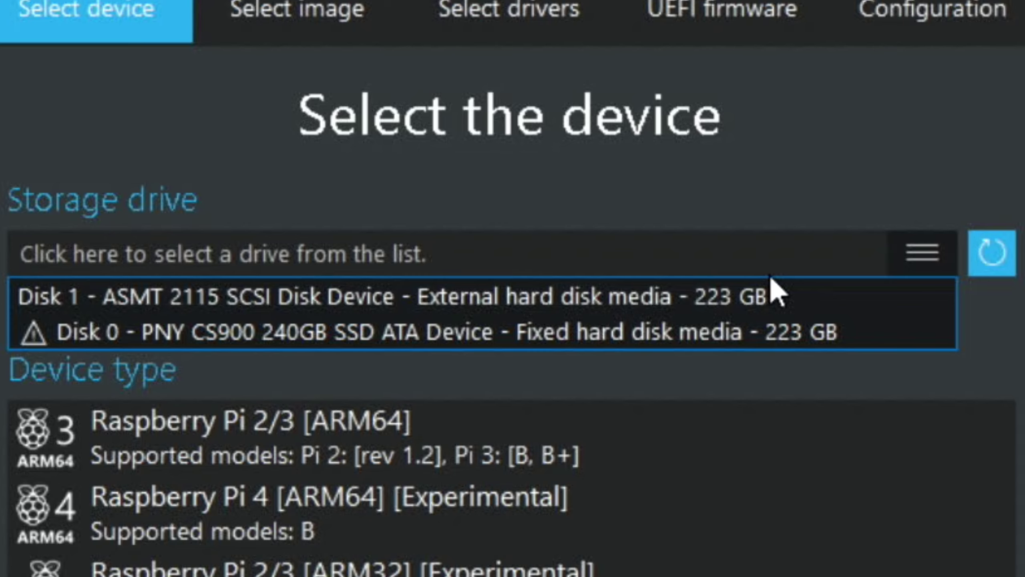
pyautogui.click(709, 305)
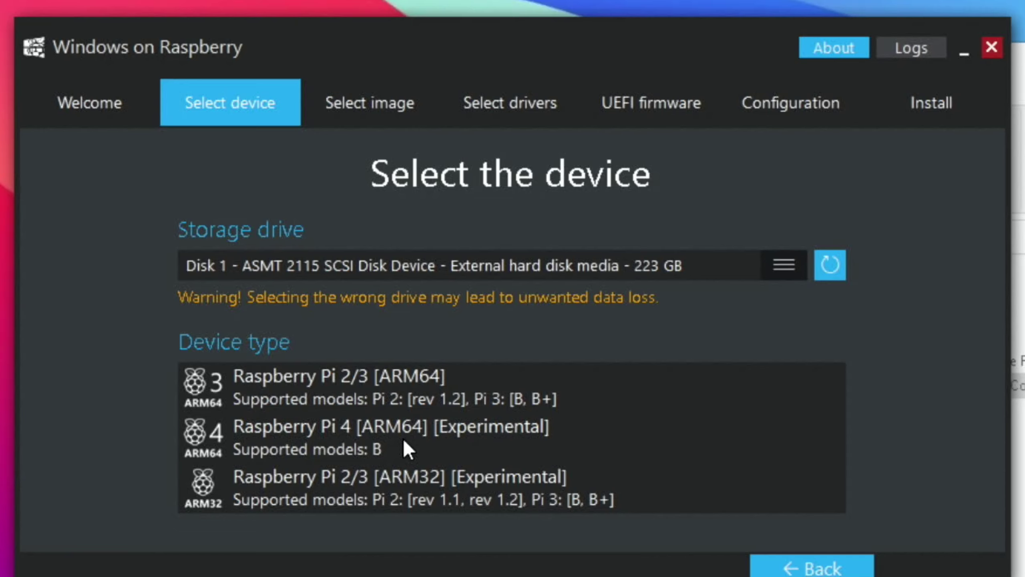
pyautogui.click(404, 441)
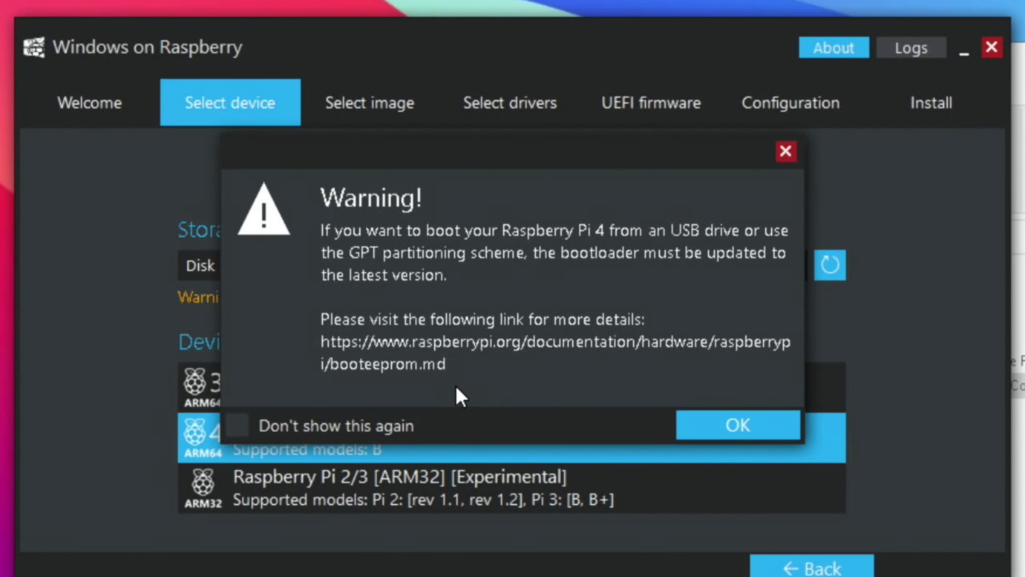
pyautogui.click(702, 436)
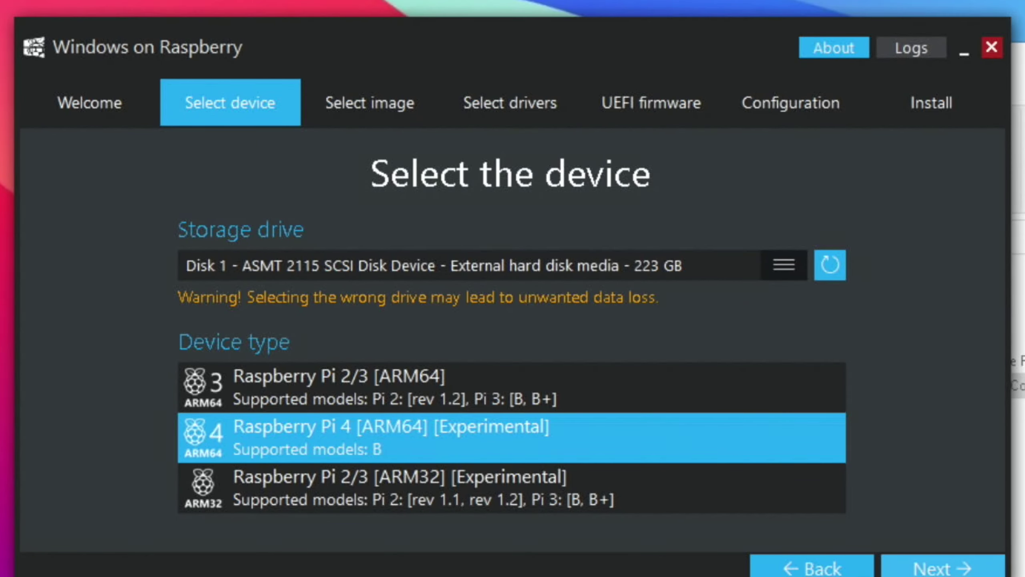
pyautogui.click(951, 571)
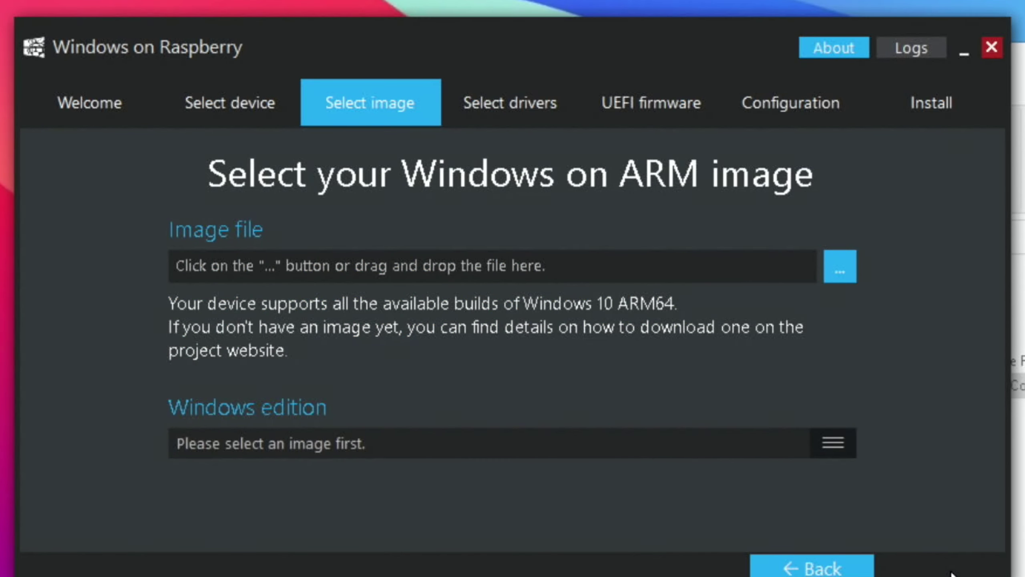
# Load the 21277.1000 disc image from the Desktop's WOR ISO folder as the Windows image.
pyautogui.click(841, 272)
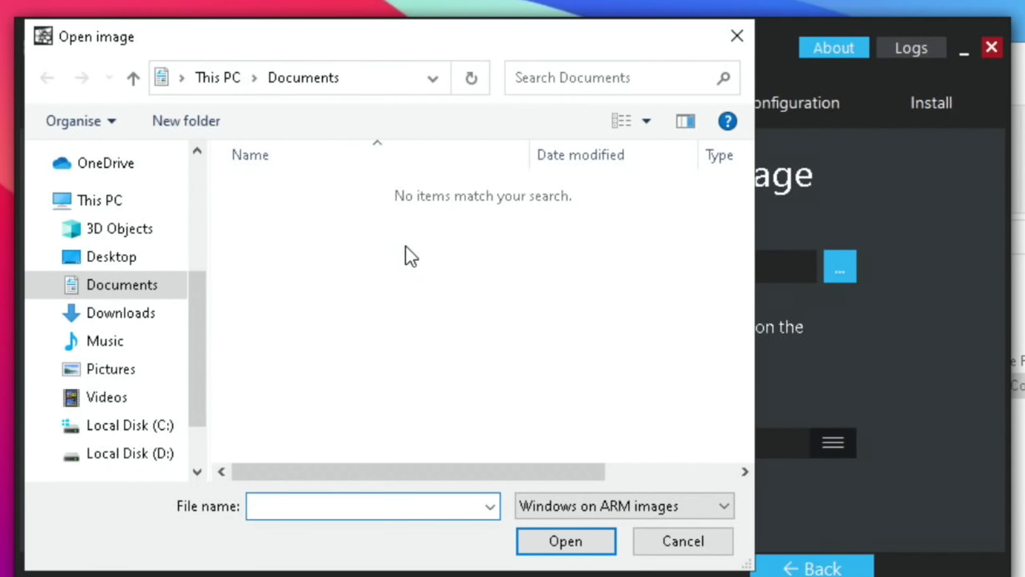
pyautogui.click(115, 260)
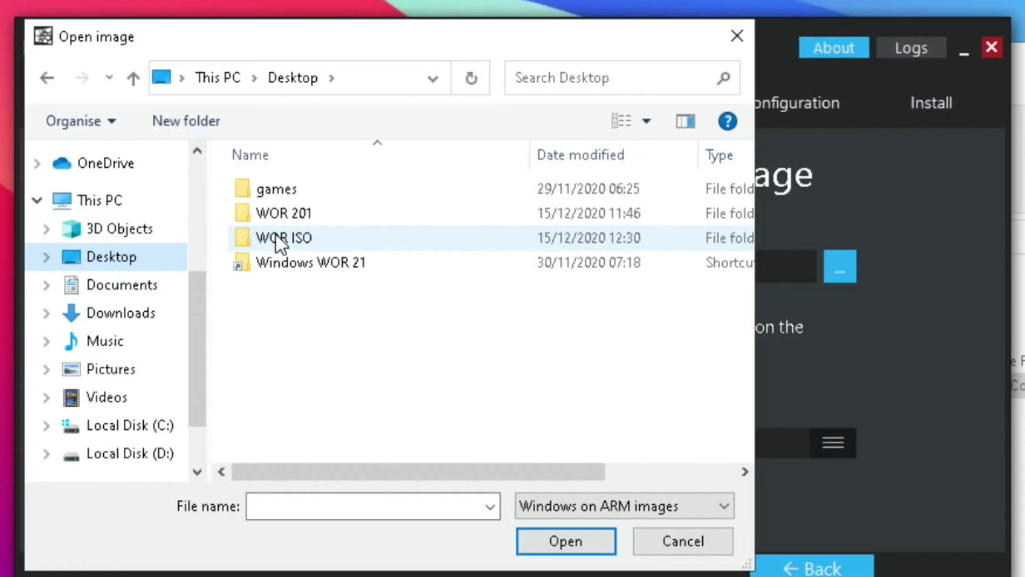
pyautogui.doubleClick(277, 237)
pyautogui.click(262, 238)
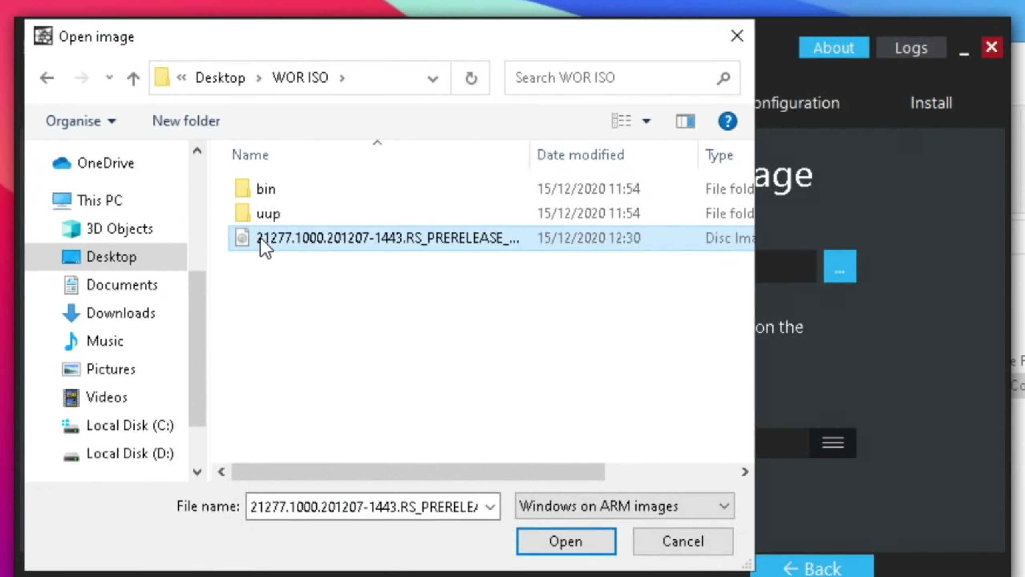
pyautogui.click(559, 545)
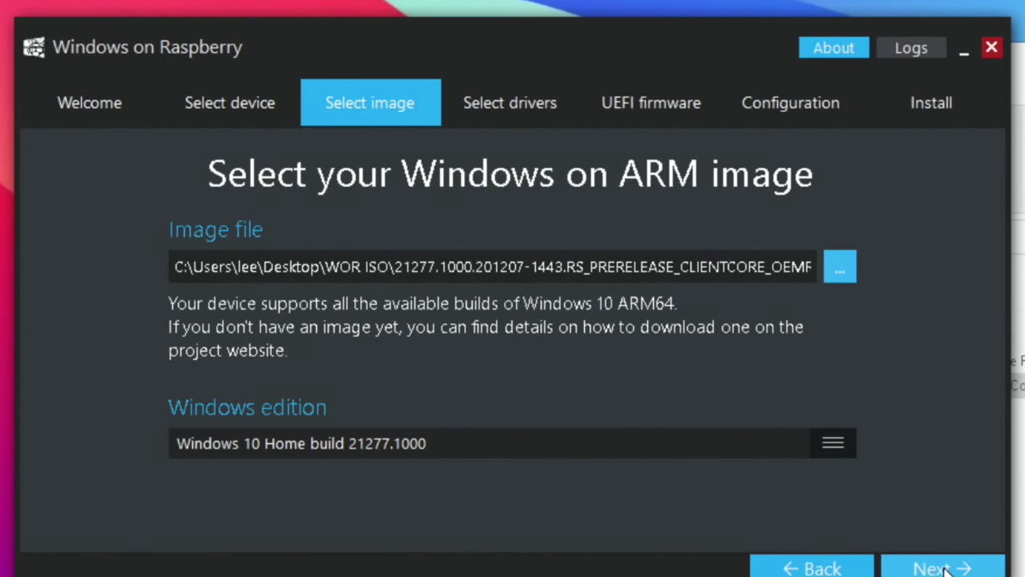
# Use the server's latest drivers and UEFI firmware, then start installing Windows to the disk.
pyautogui.click(960, 570)
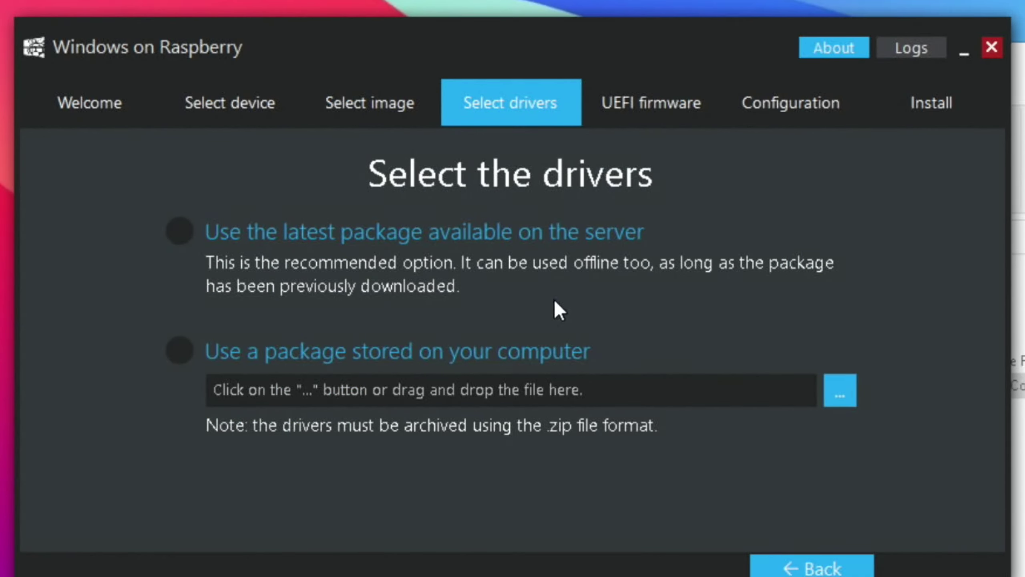
pyautogui.click(177, 227)
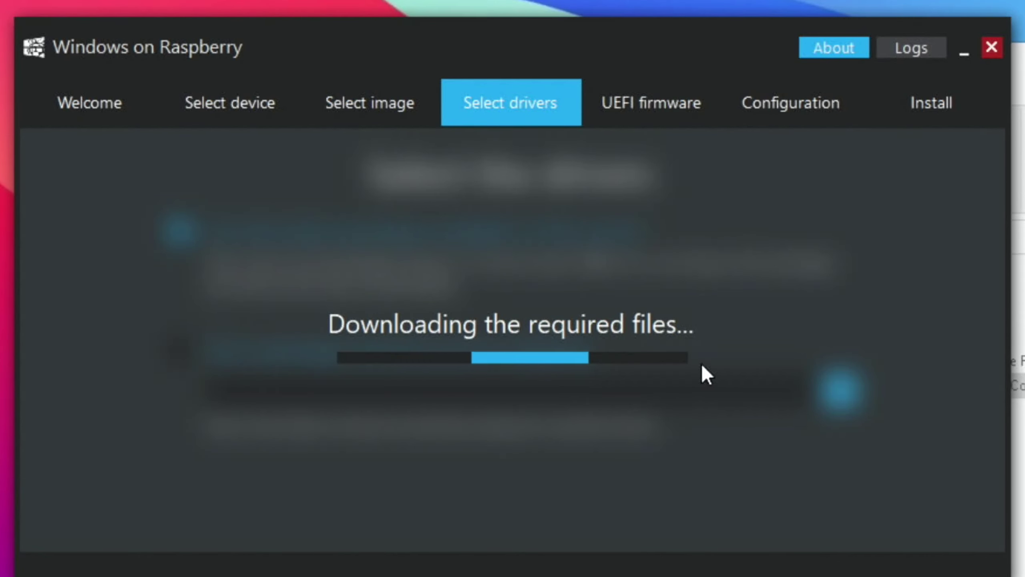
pyautogui.click(935, 564)
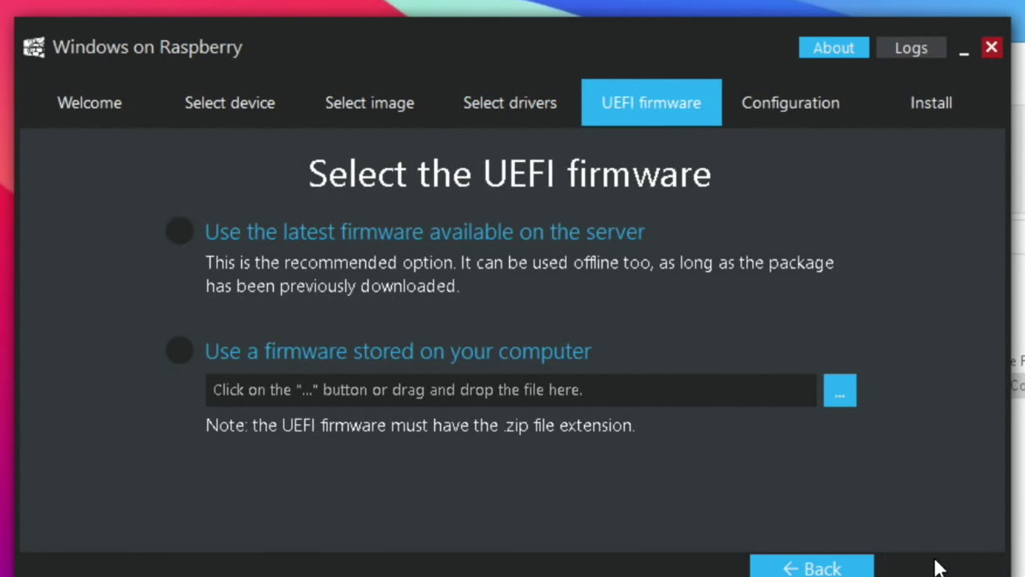
pyautogui.click(188, 219)
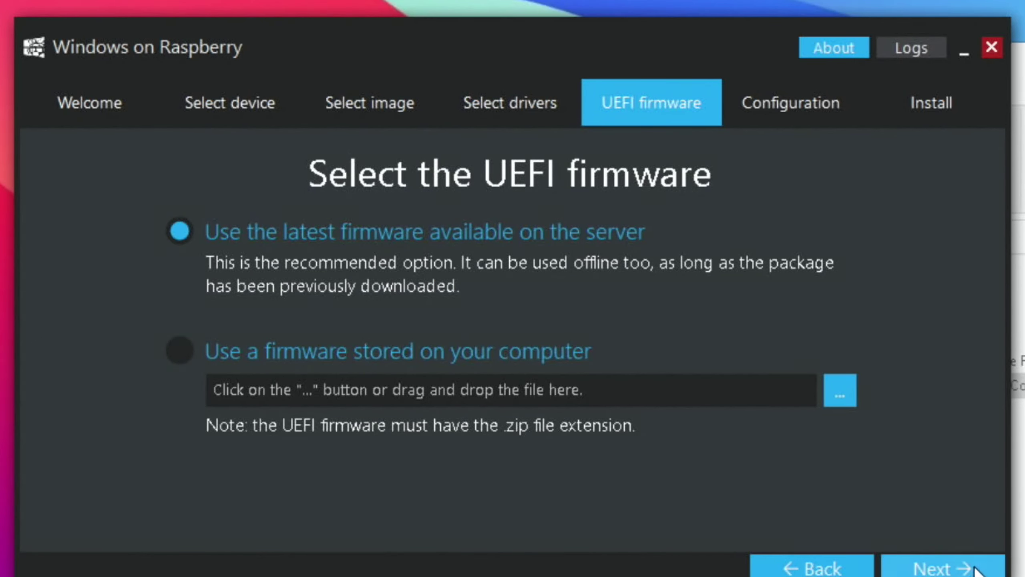
pyautogui.click(976, 570)
pyautogui.click(976, 570)
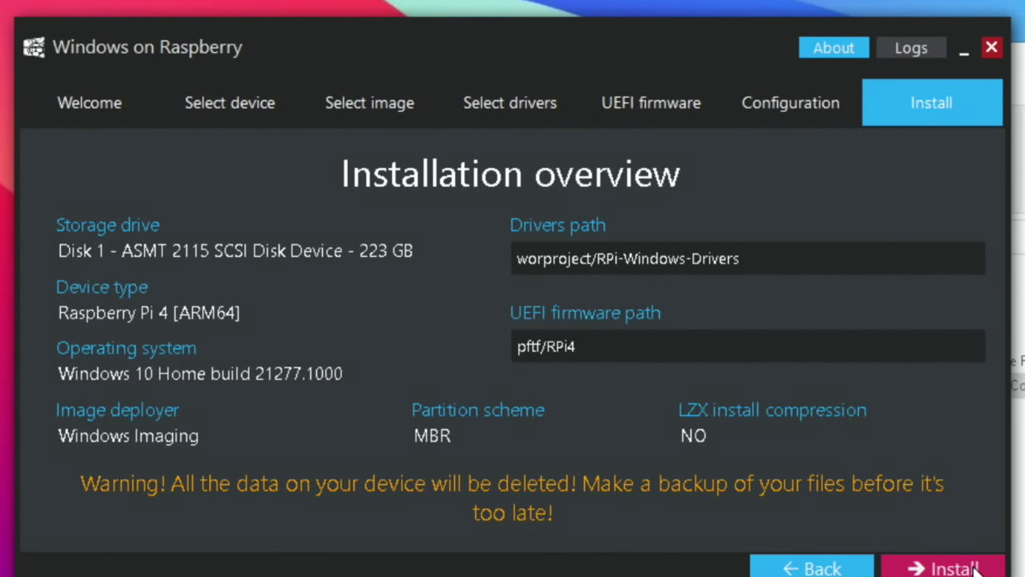
pyautogui.click(976, 570)
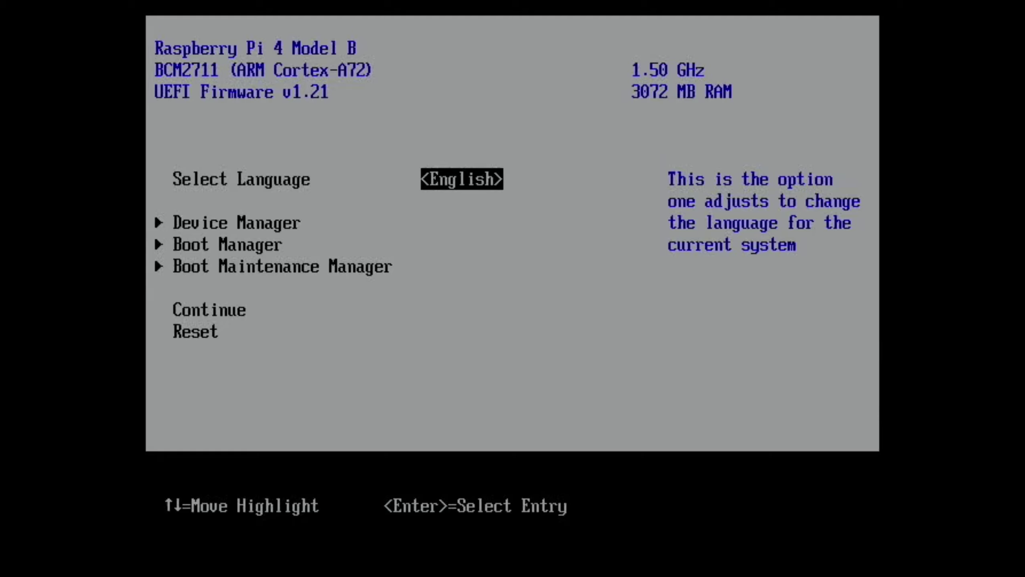
# Under Device Manager > Raspberry Pi Configuration > Display Configuration, enable Virtual 720p and disable Native resolution.
pyautogui.press('Down')
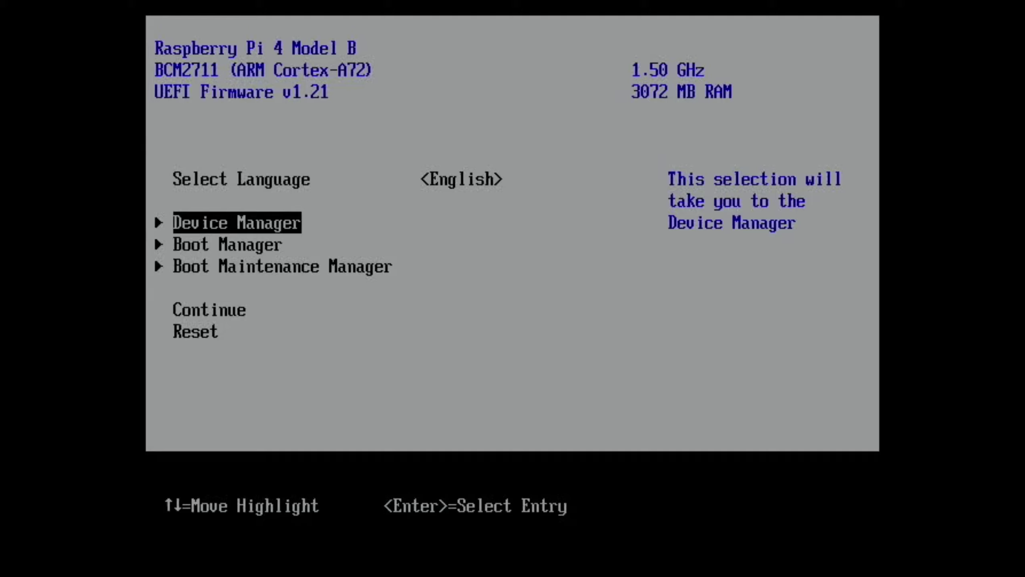
pyautogui.press('Return')
pyautogui.press('Down')
pyautogui.press('Down')
pyautogui.press('Down')
pyautogui.press('Down')
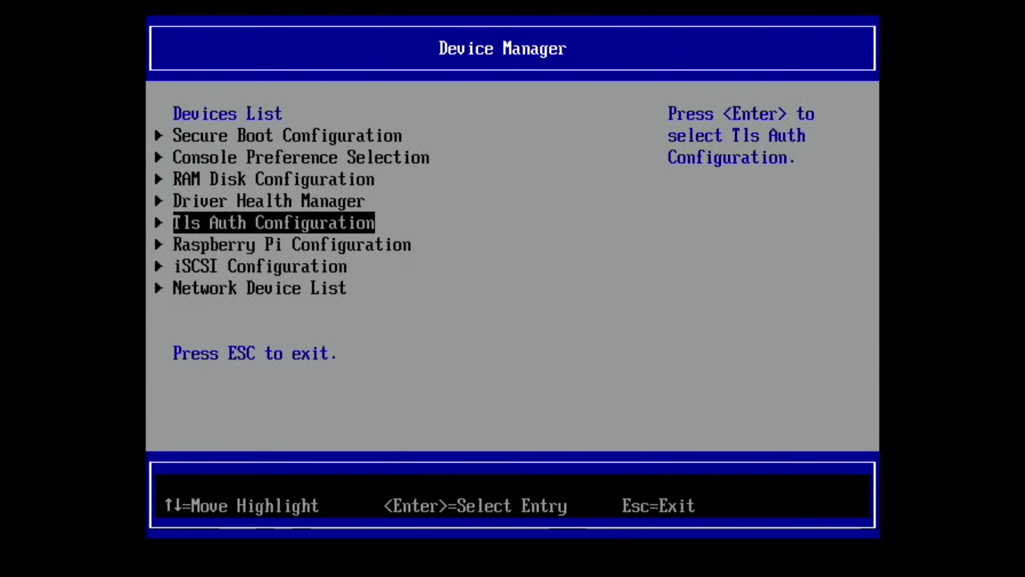
pyautogui.press('Down')
pyautogui.press('Return')
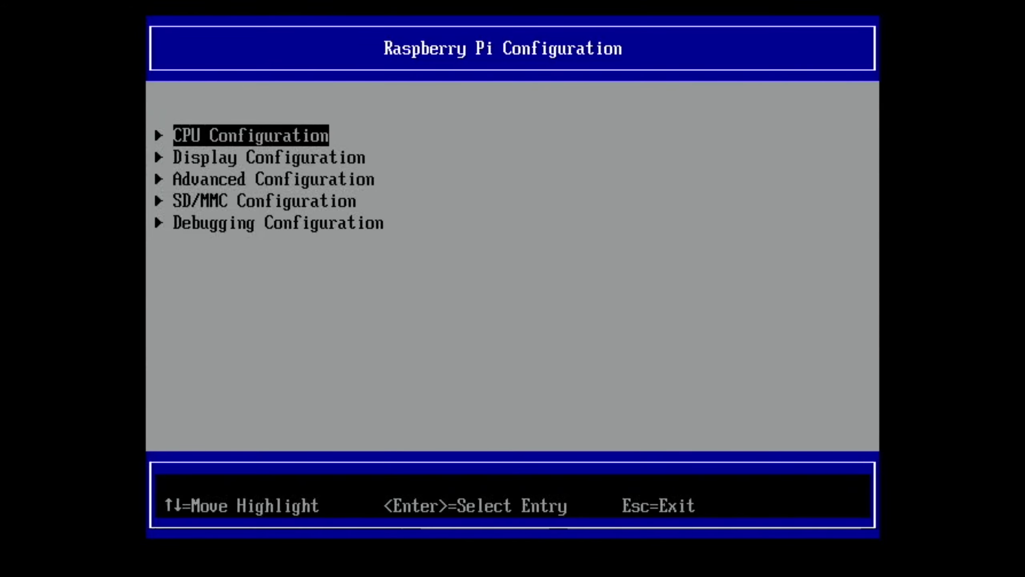
pyautogui.press('Down')
pyautogui.press('Return')
pyautogui.press('Down')
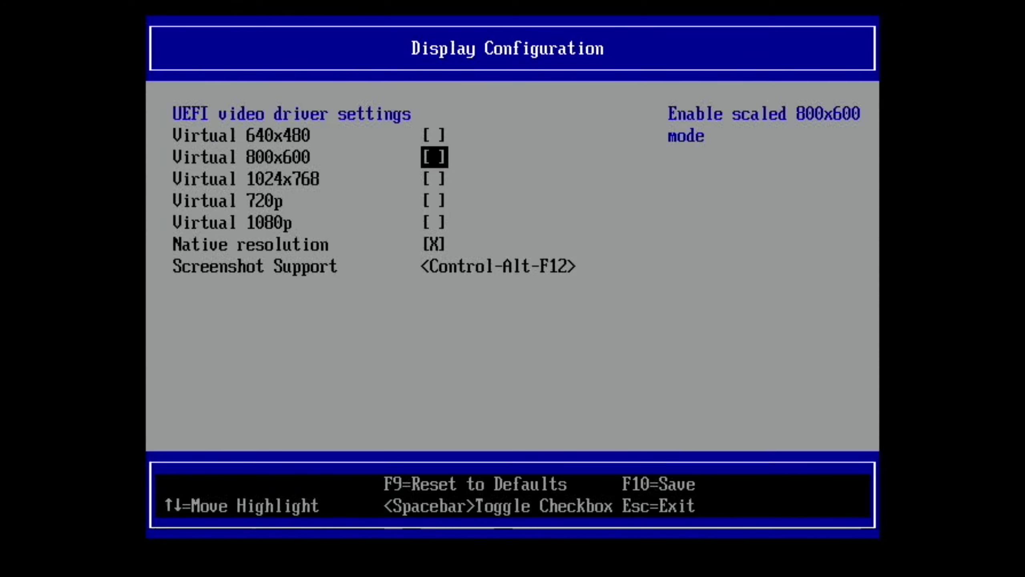
pyautogui.press('Down')
pyautogui.press('Down')
pyautogui.press('space')
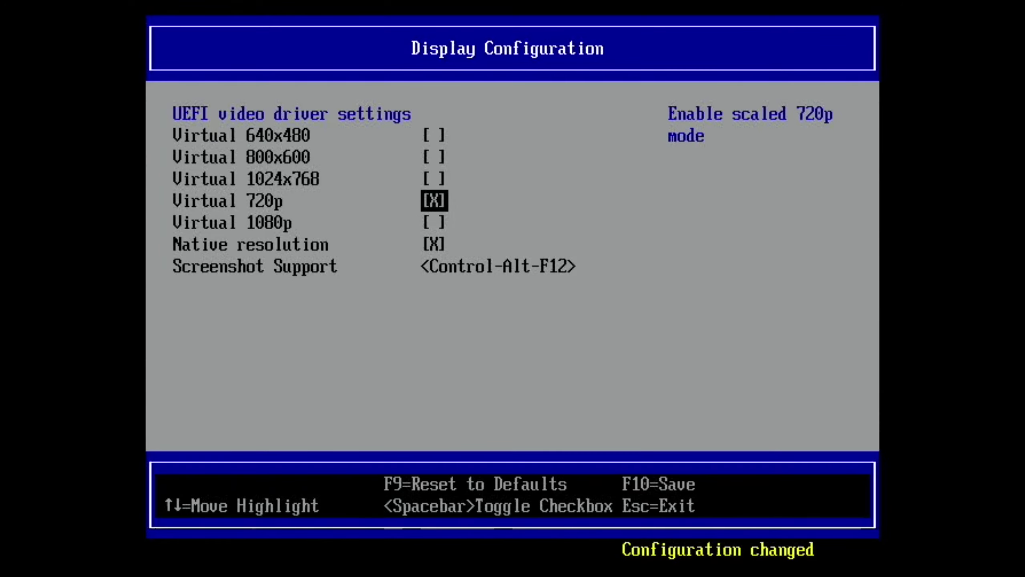
pyautogui.press('Down')
pyautogui.press('Down')
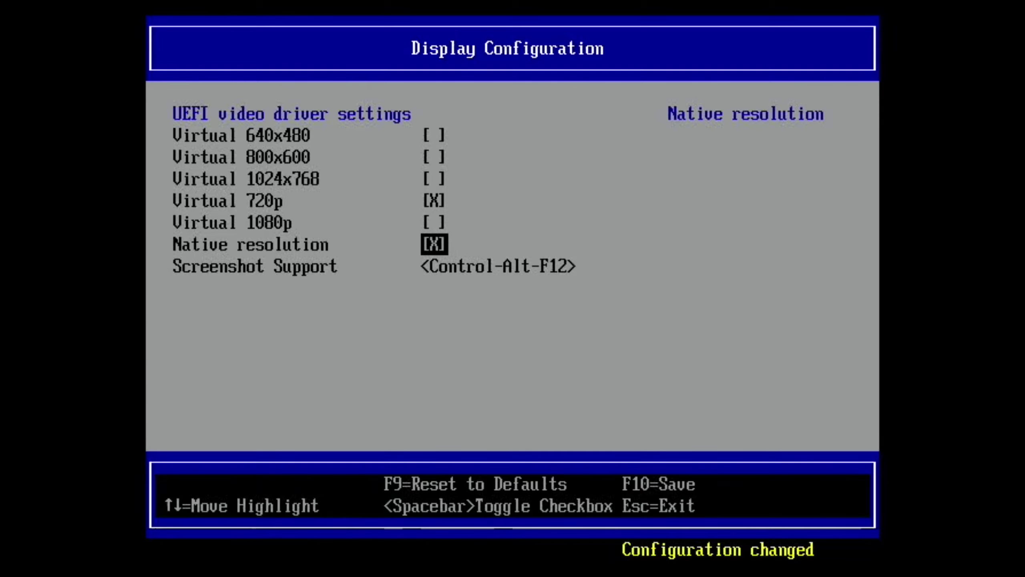
pyautogui.press('space')
# Set Limit RAM to 3 GB to Disabled in Advanced Configuration.
pyautogui.press('Escape')
pyautogui.press('Down')
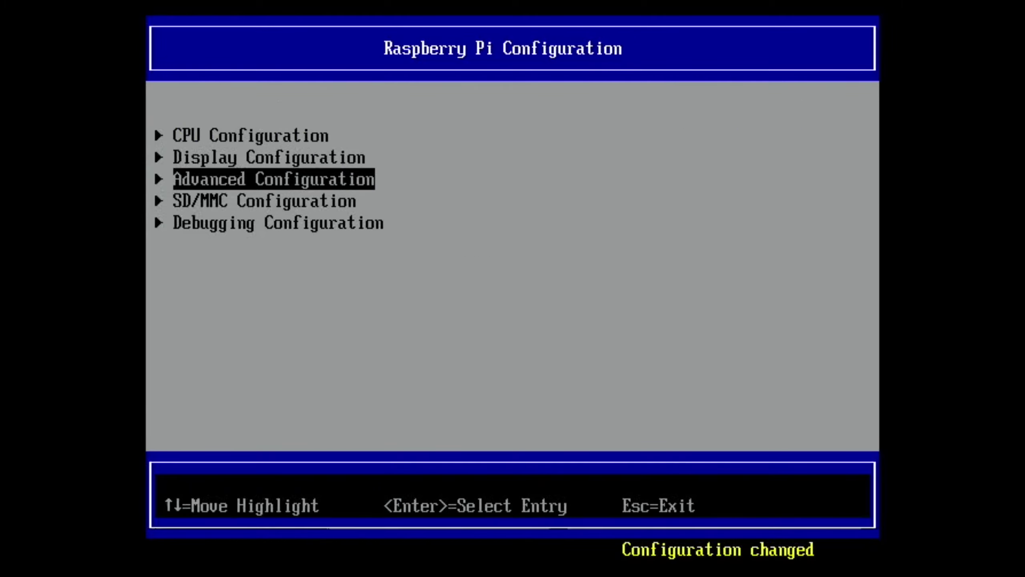
pyautogui.press('Return')
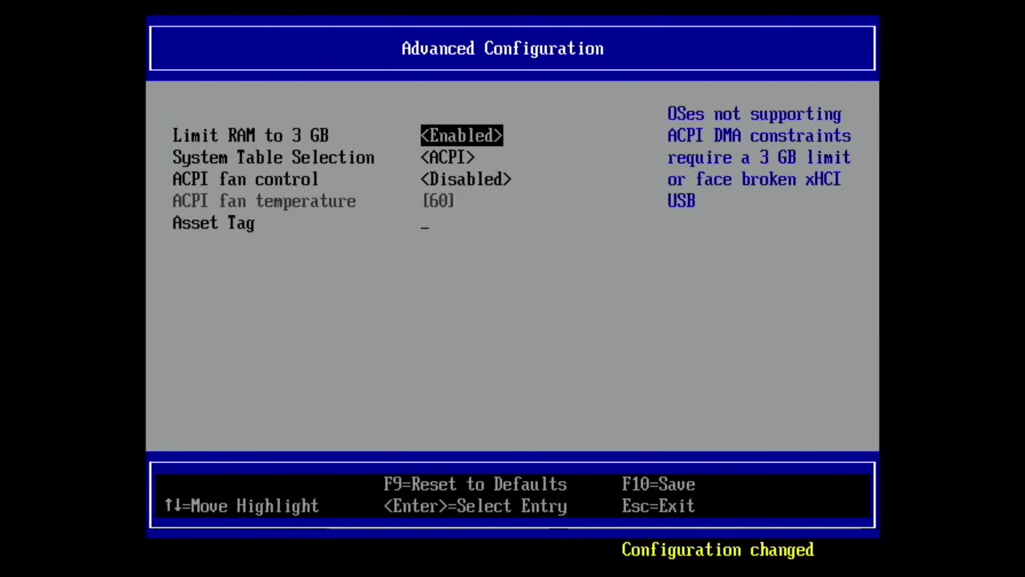
pyautogui.press('Return')
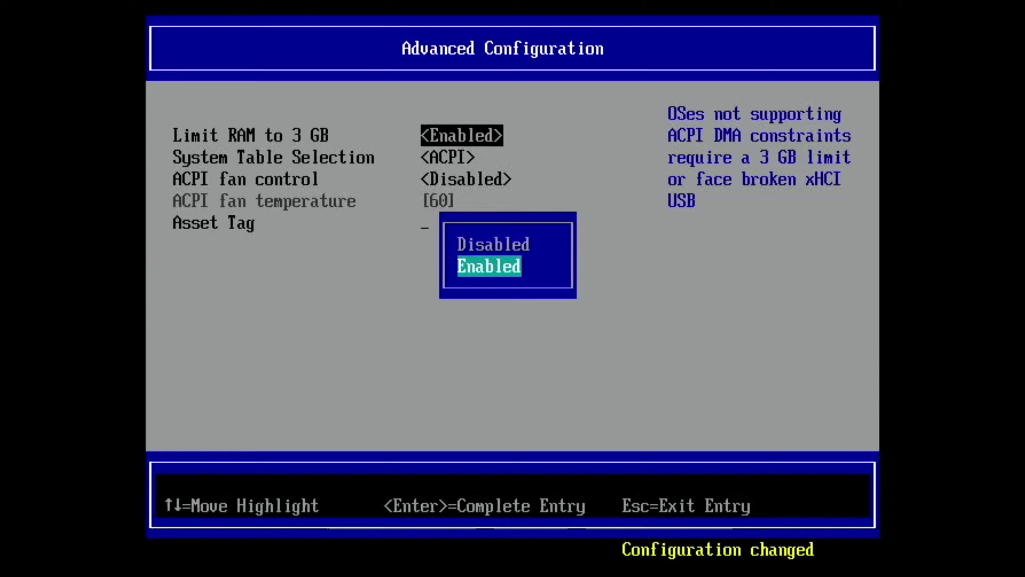
pyautogui.press('Up')
pyautogui.press('Return')
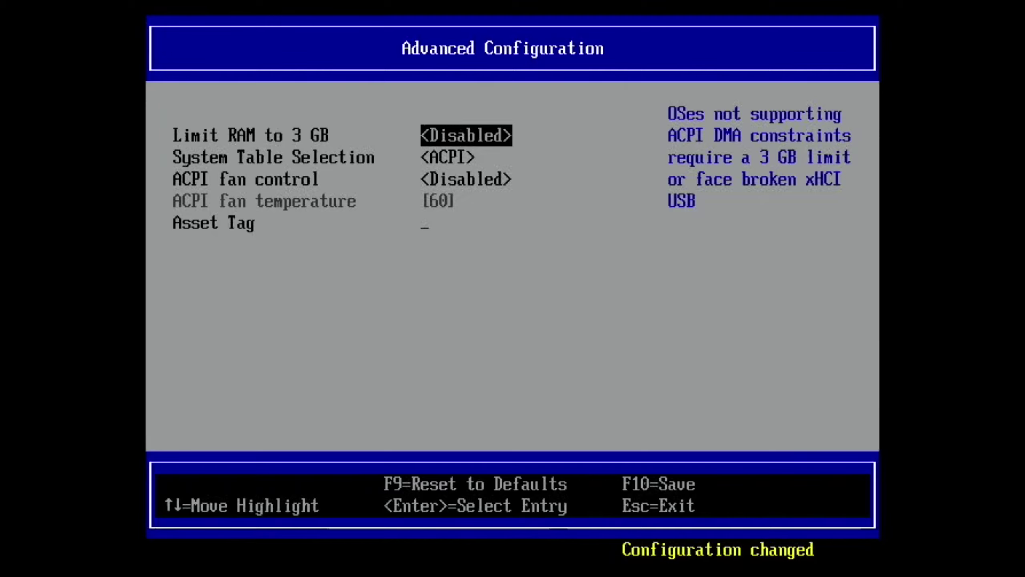
# Save the firmware changes and choose Continue from the main page.
pyautogui.press('Escape')
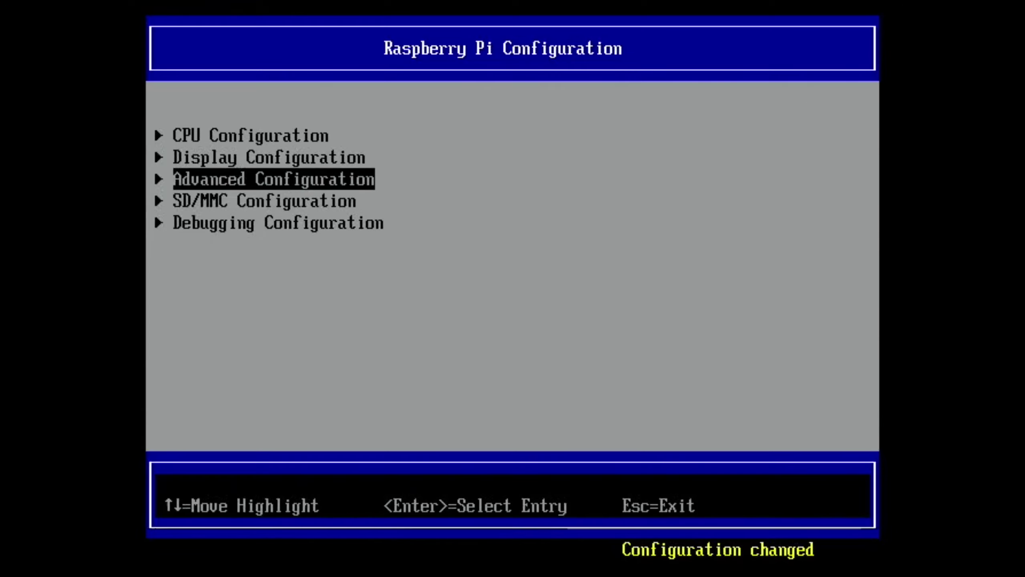
pyautogui.press('Escape')
pyautogui.press('y')
pyautogui.press('Escape')
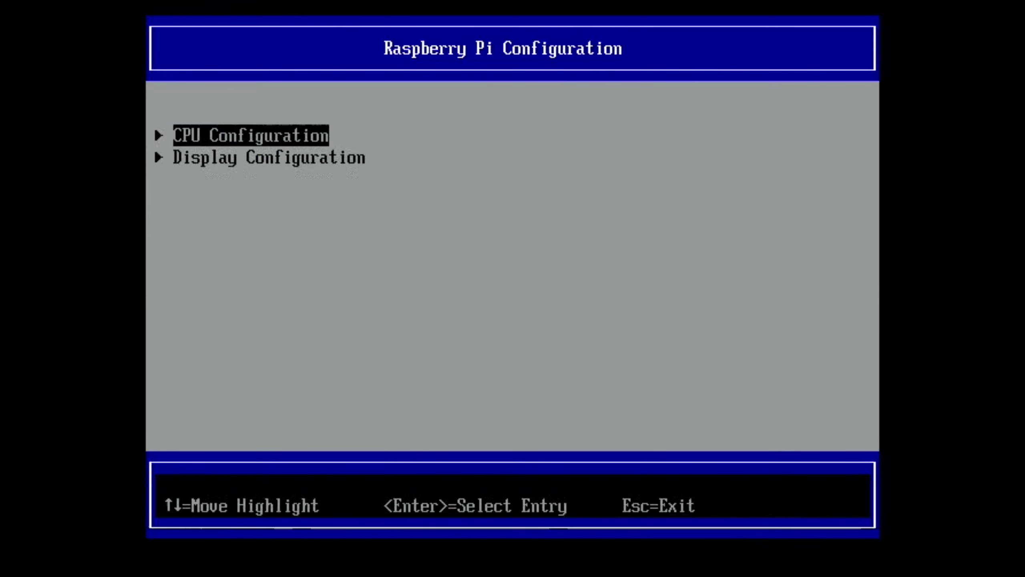
pyautogui.press('Escape')
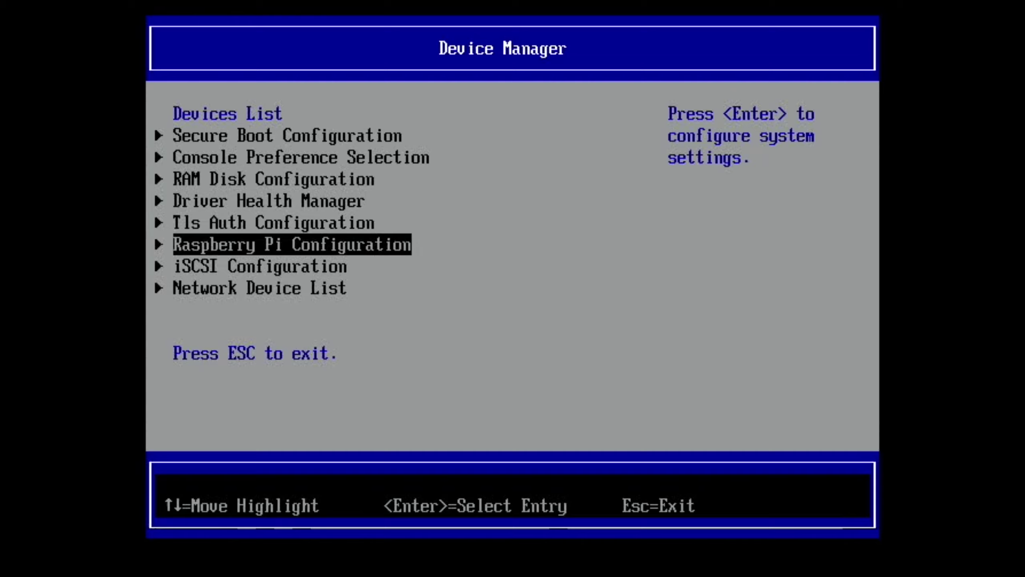
pyautogui.press('Escape')
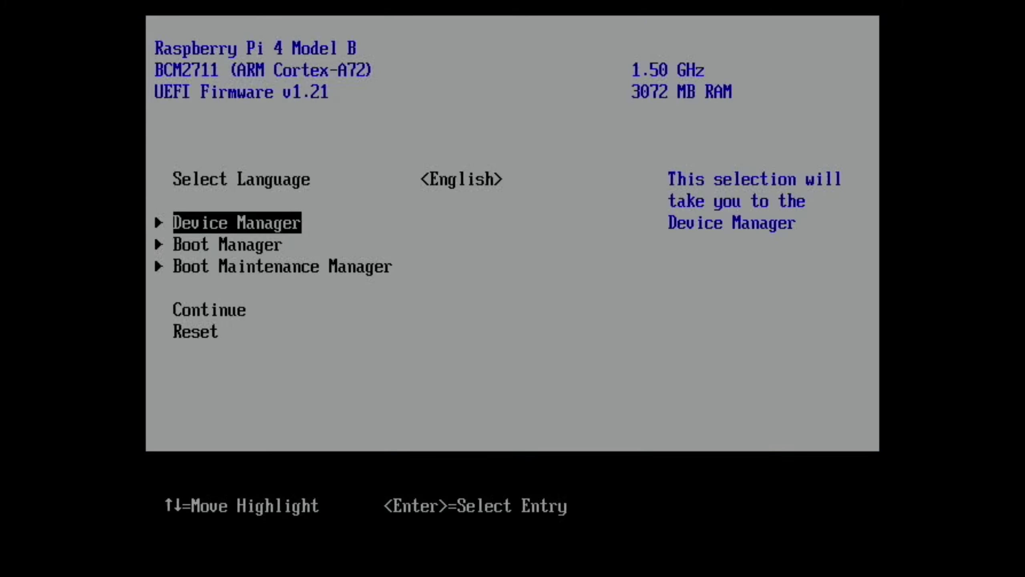
pyautogui.press('Down')
pyautogui.press('Down')
pyautogui.press('Down')
pyautogui.press('Return')
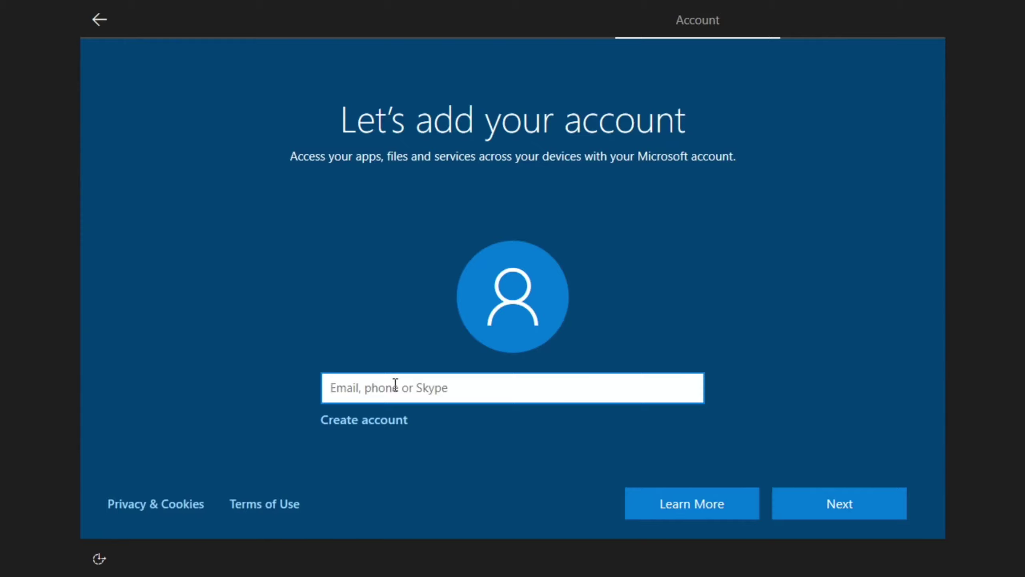
# Enter the Microsoft account e-mail and password to complete sign-in.
pyautogui.write('l')
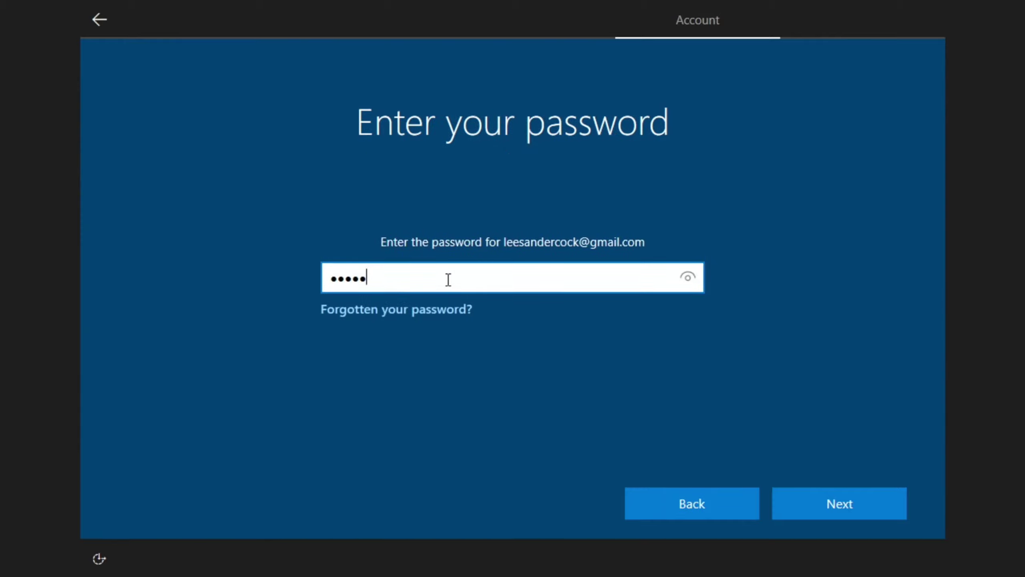
pyautogui.write('•••')
pyautogui.write('•')
pyautogui.press('Return')
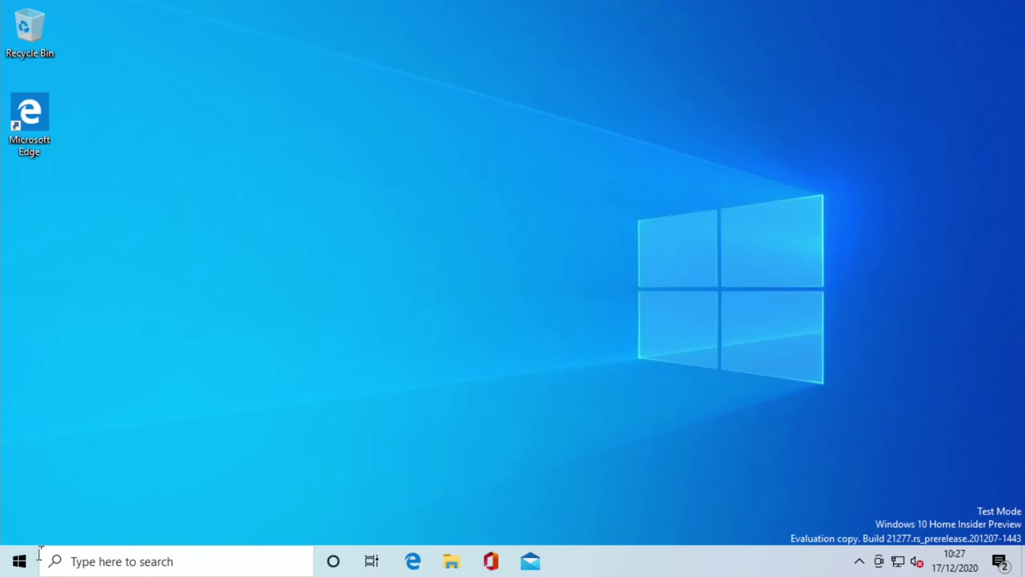
# Restart Windows using the Power options in the Start menu.
pyautogui.click(19, 562)
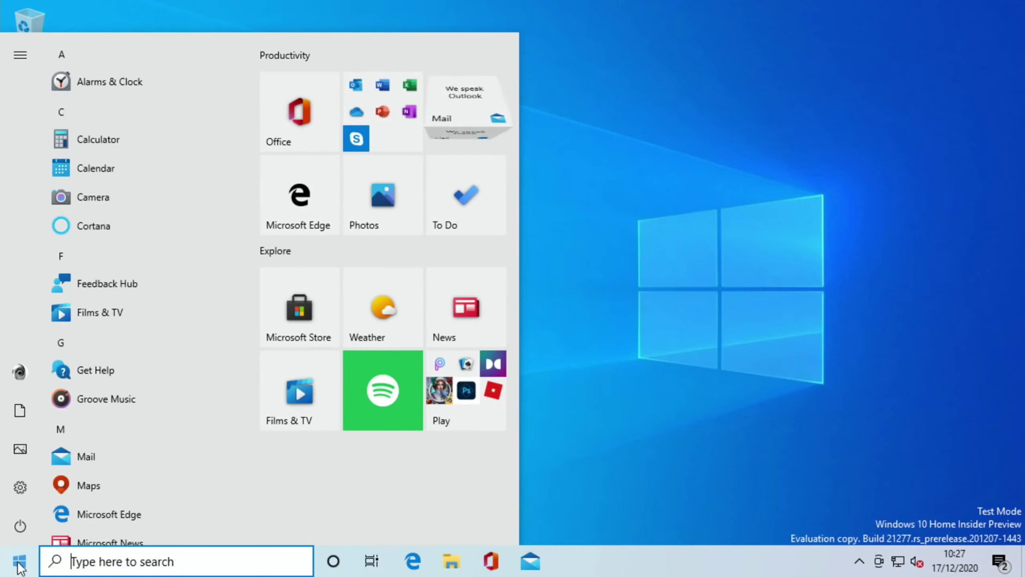
pyautogui.moveTo(19, 528)
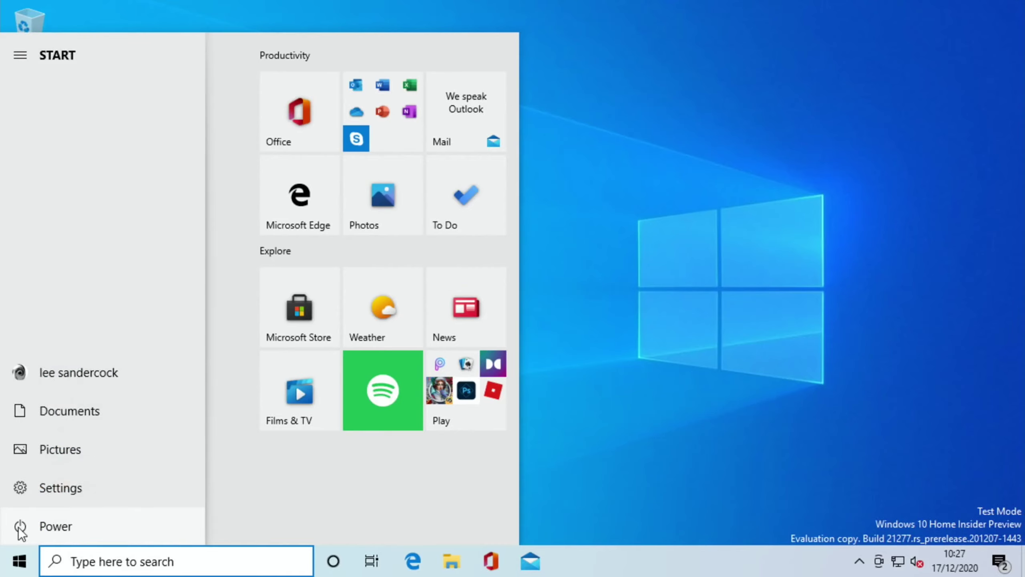
pyautogui.click(19, 527)
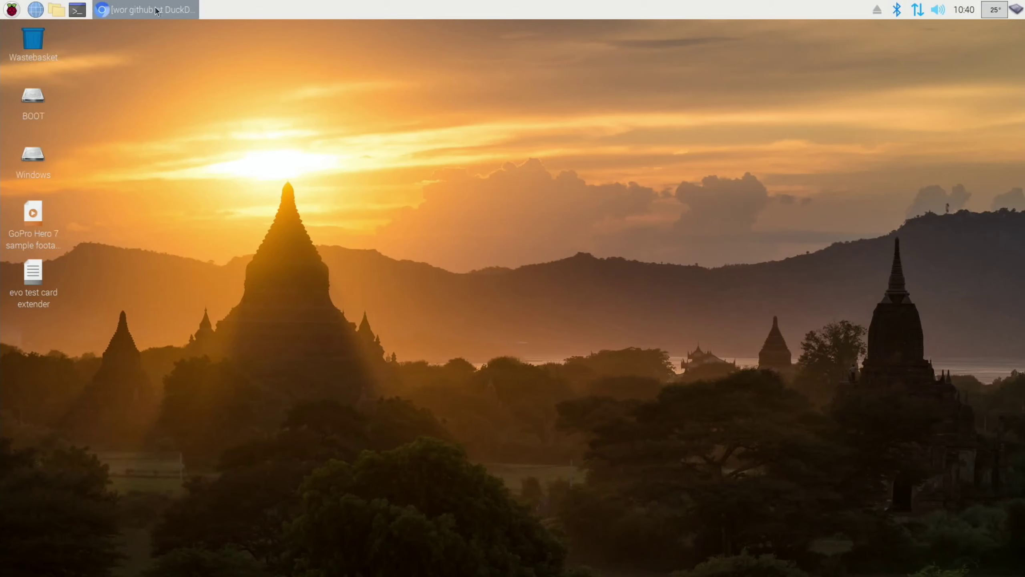
# Restore the minimised Chromium window showing DuckDuckGo results for 'wor github'.
pyautogui.click(157, 10)
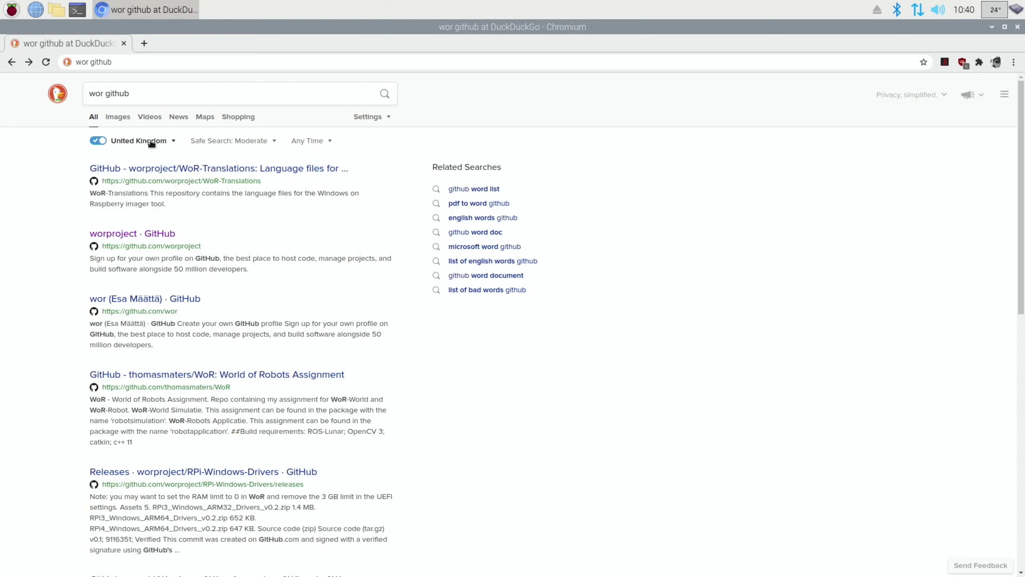
# Go from the worproject profile into RPi-Bluetooth-Testing and open its RPi4 folder.
pyautogui.click(147, 233)
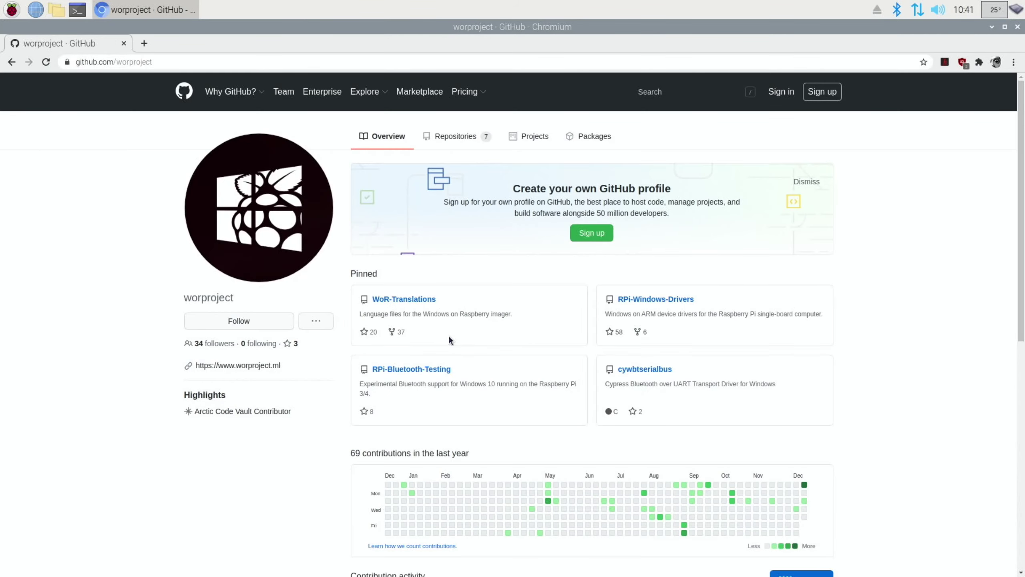
pyautogui.click(414, 369)
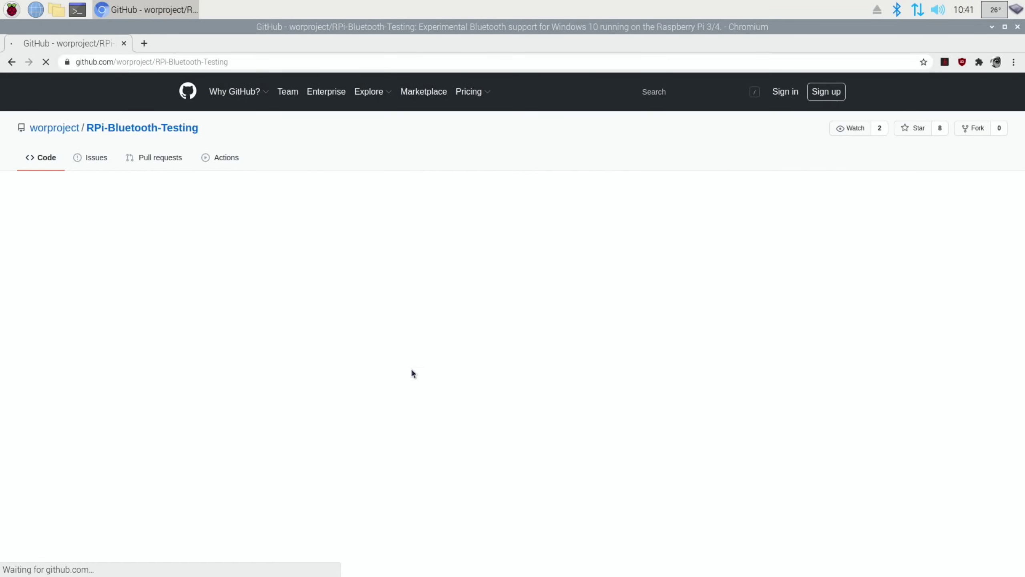
pyautogui.scroll(-5, 412, 372)
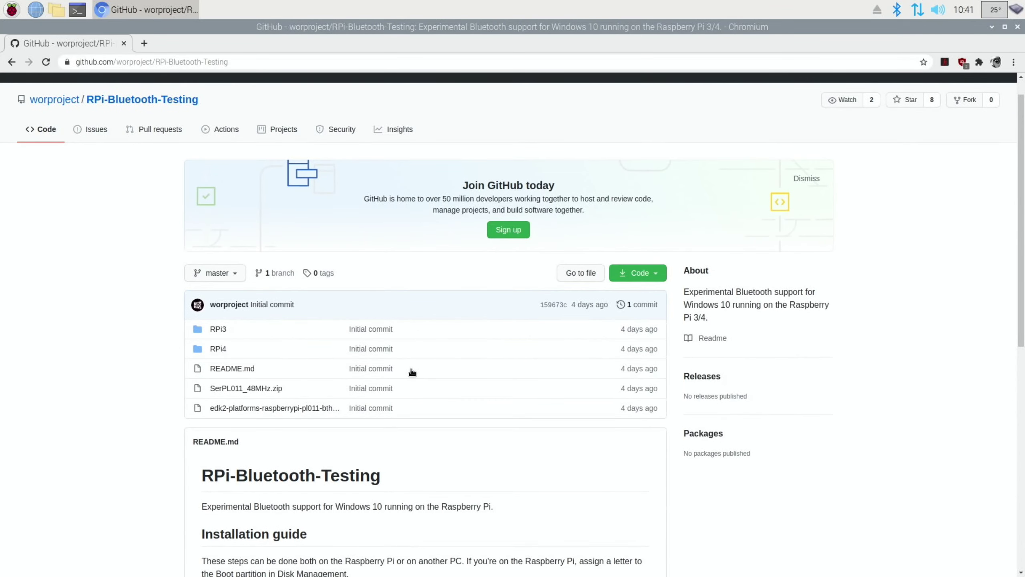
pyautogui.scroll(-3, 412, 372)
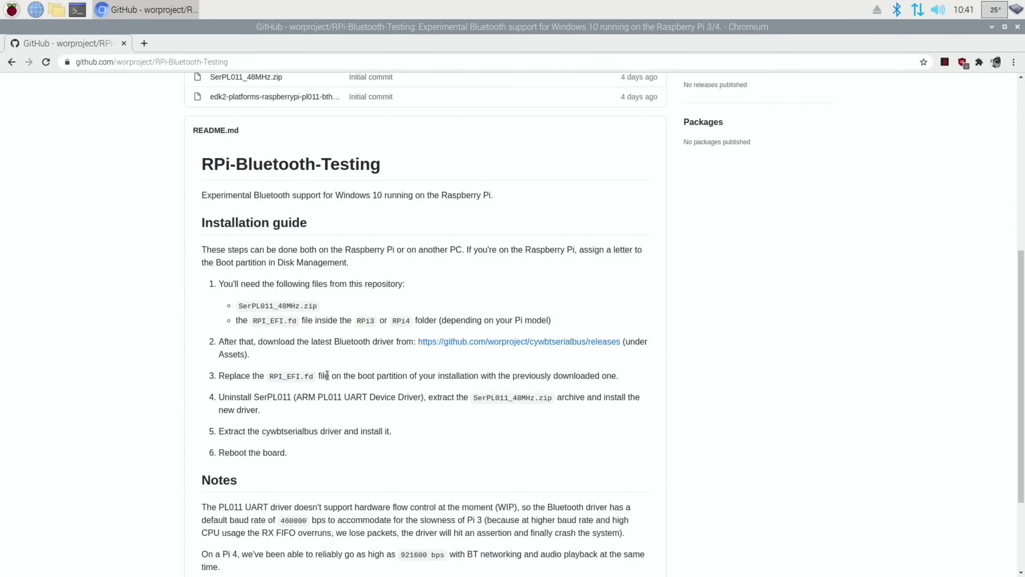
pyautogui.scroll(4, 326, 375)
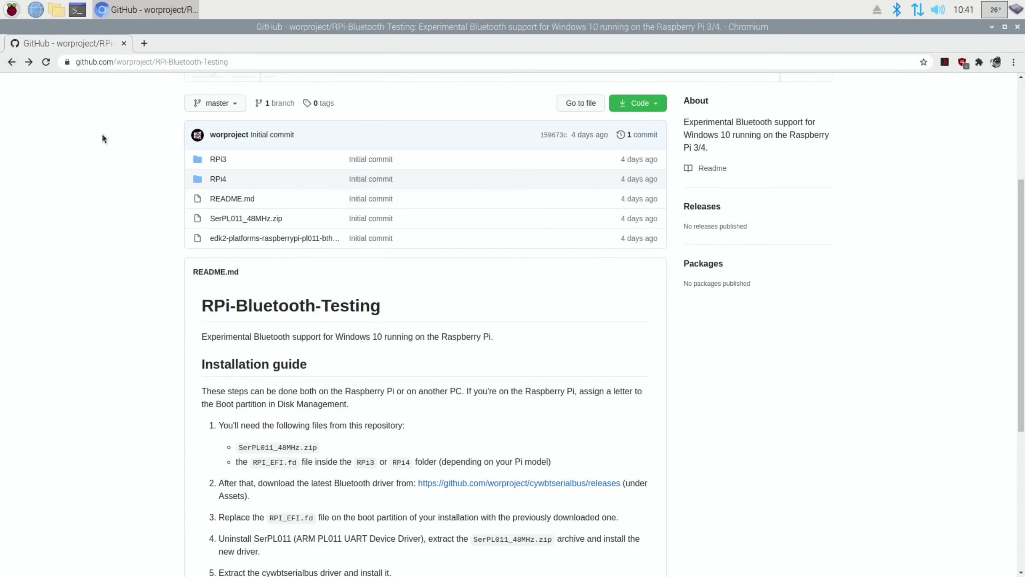
pyautogui.click(217, 182)
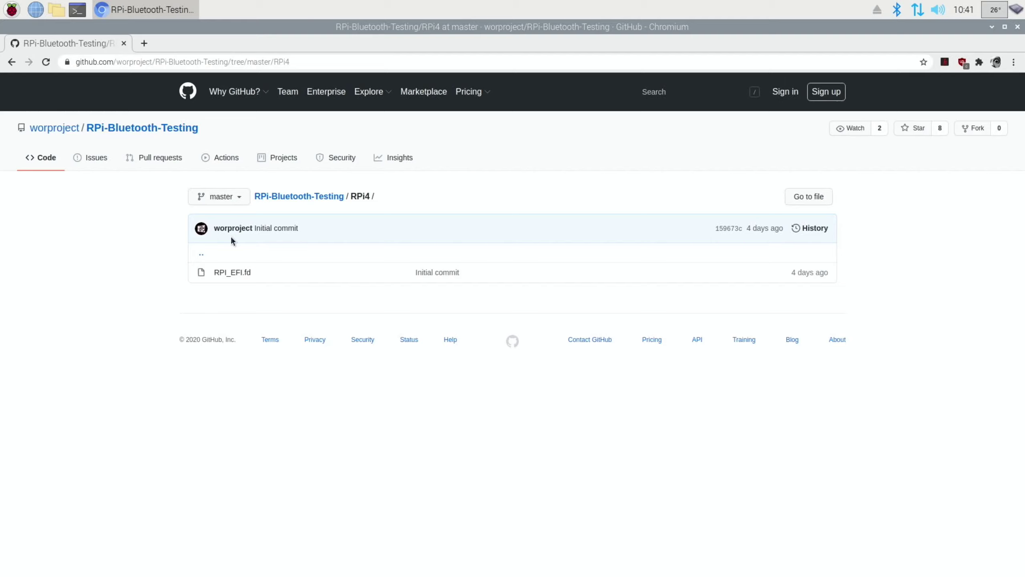
# Download RPI_EFI.fd (1.94 MB) from the RPi4 folder's file page.
pyautogui.click(233, 272)
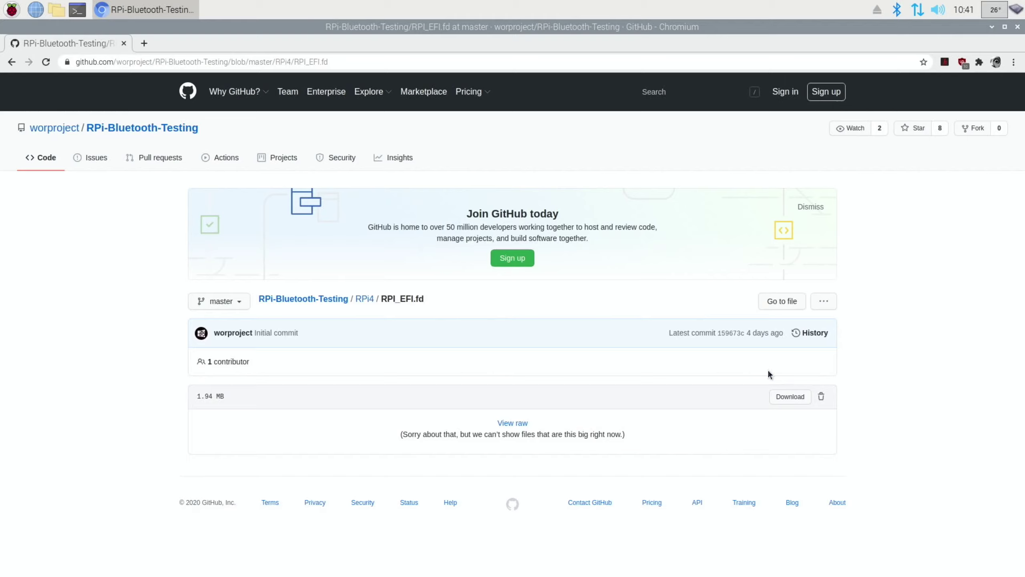
pyautogui.click(798, 397)
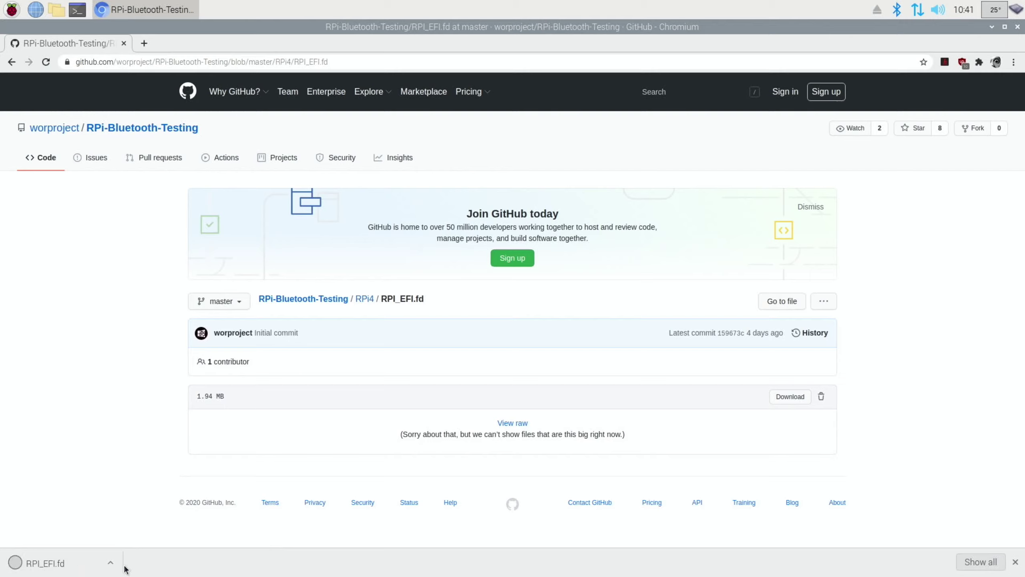
# Show the downloaded RPI_EFI.fd in the Downloads folder and move that window aside.
pyautogui.click(106, 567)
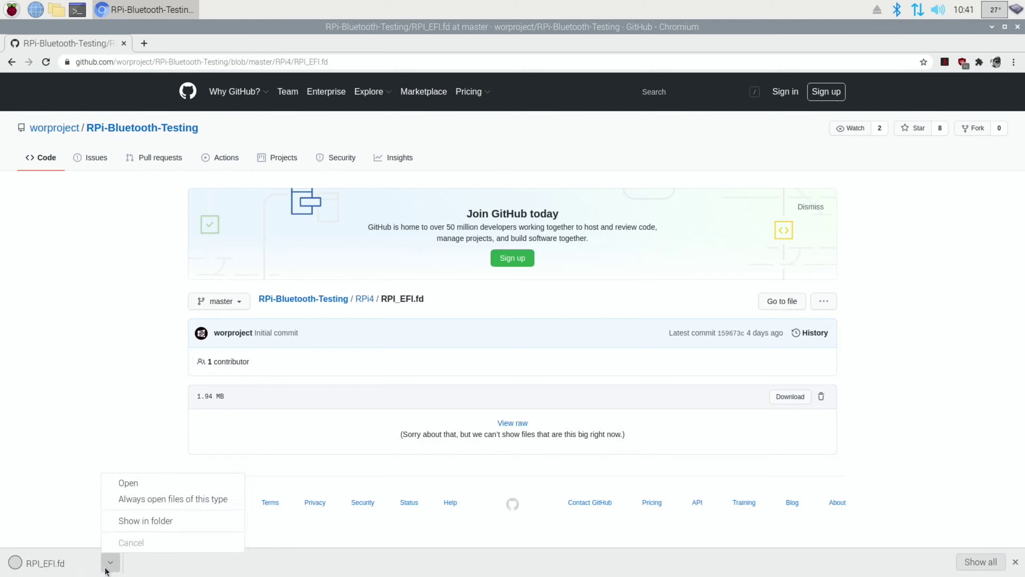
pyautogui.click(133, 521)
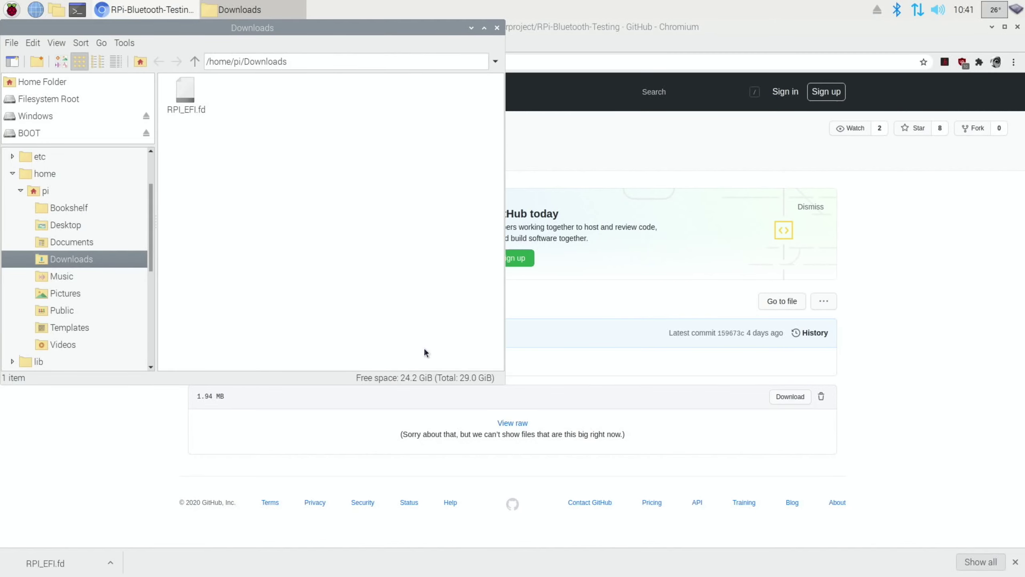
pyautogui.moveTo(408, 33); pyautogui.dragTo(944, 186)
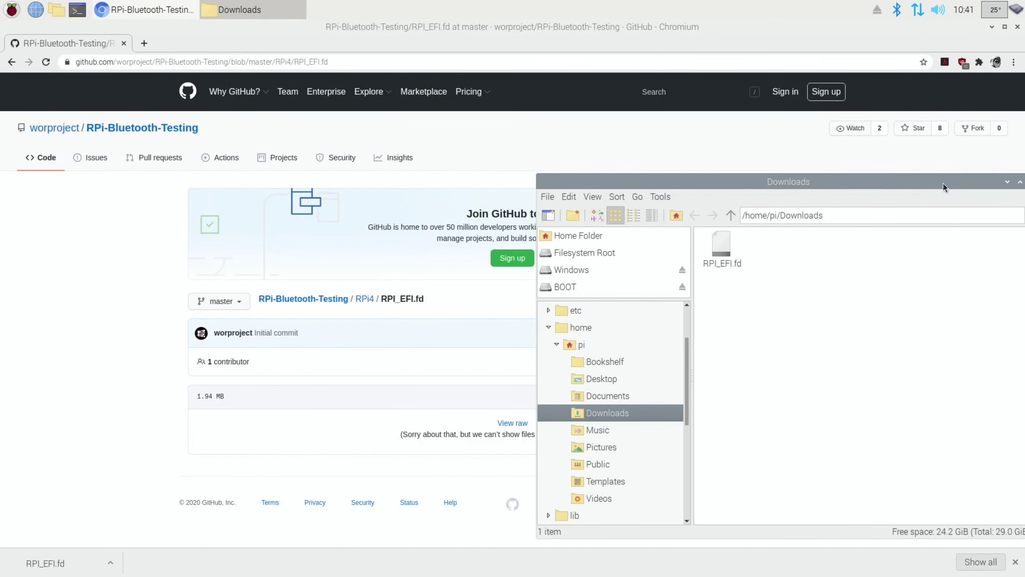
# Return Chromium to the RPi-Bluetooth-Testing main page and scroll through its README.
pyautogui.click(146, 279)
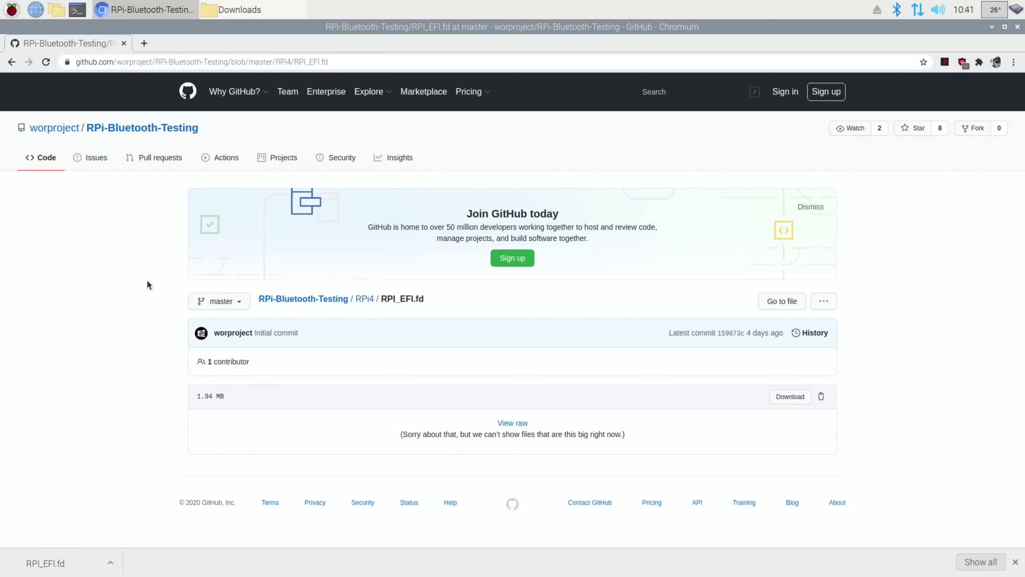
pyautogui.click(12, 62)
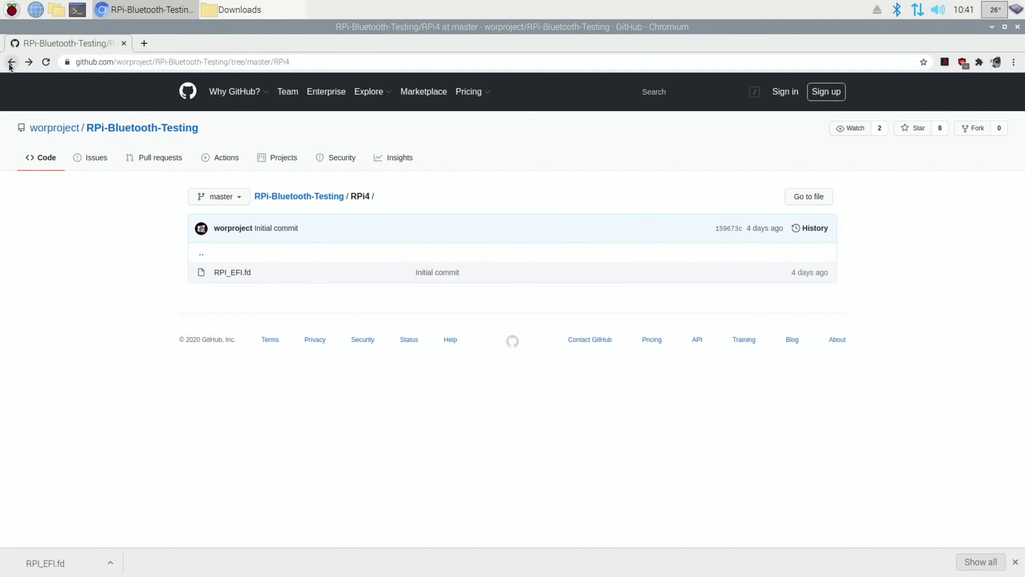
pyautogui.click(11, 62)
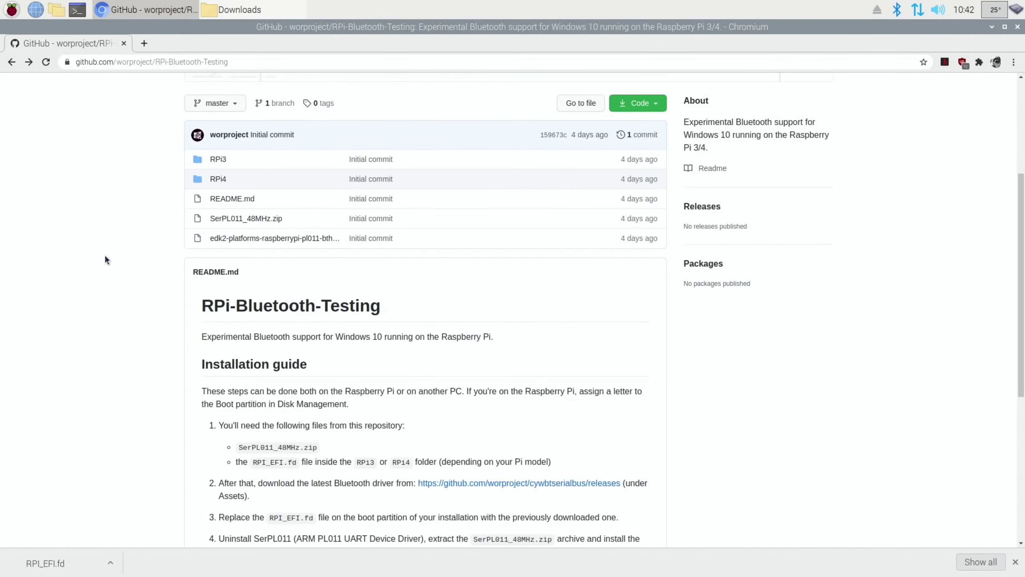
pyautogui.scroll(-8, 104, 255)
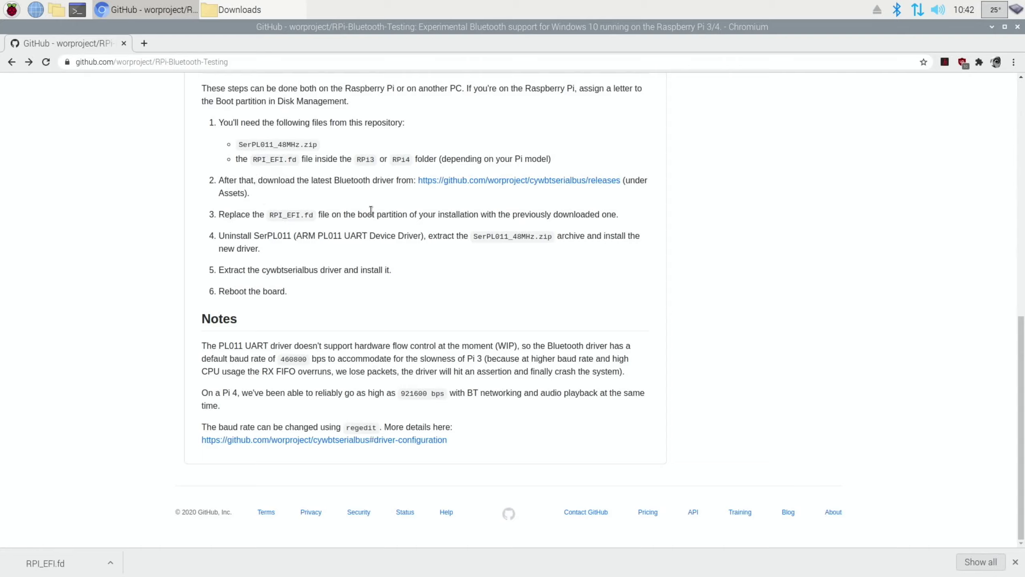
# Delete the old RPI_EFI.fd from BOOT and drag the downloaded copy in from Downloads.
pyautogui.click(992, 26)
pyautogui.doubleClick(40, 95)
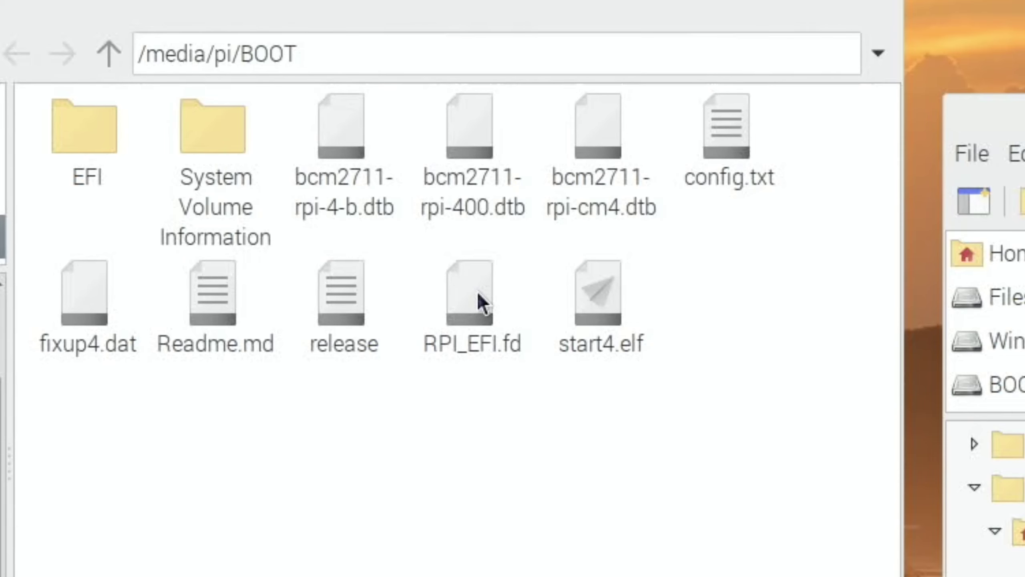
pyautogui.rightClick(478, 290)
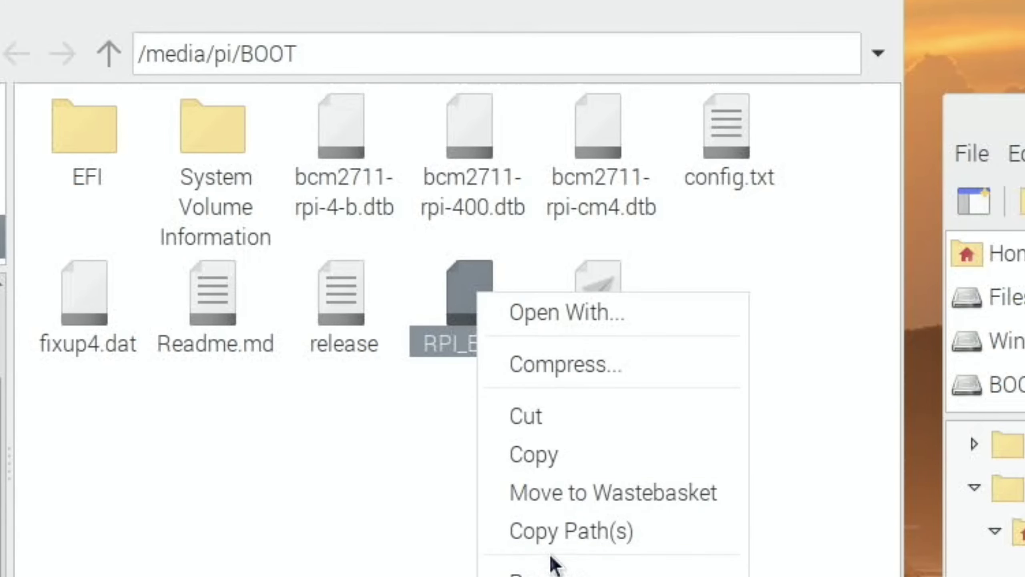
pyautogui.click(556, 503)
pyautogui.click(556, 505)
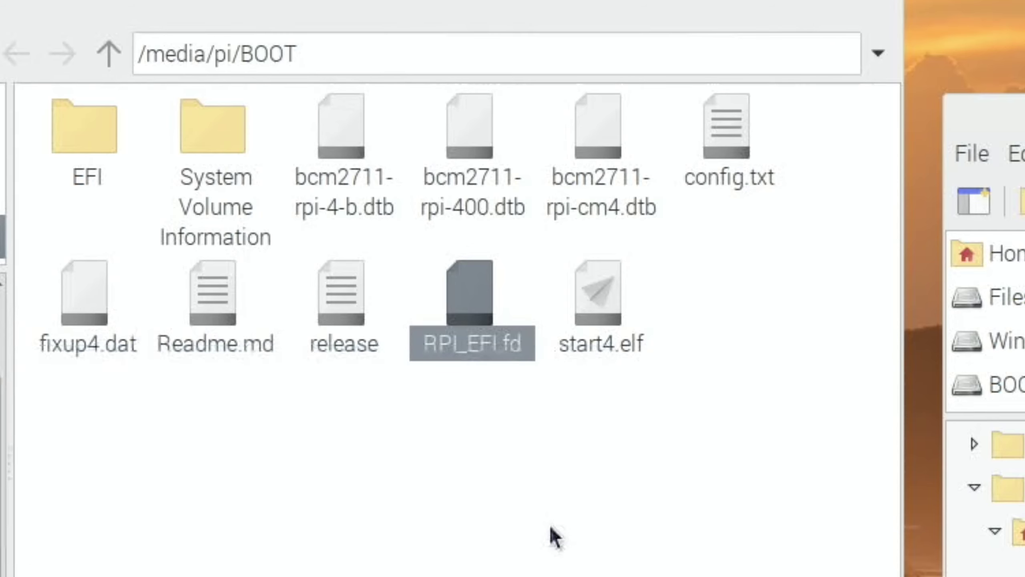
pyautogui.click(556, 535)
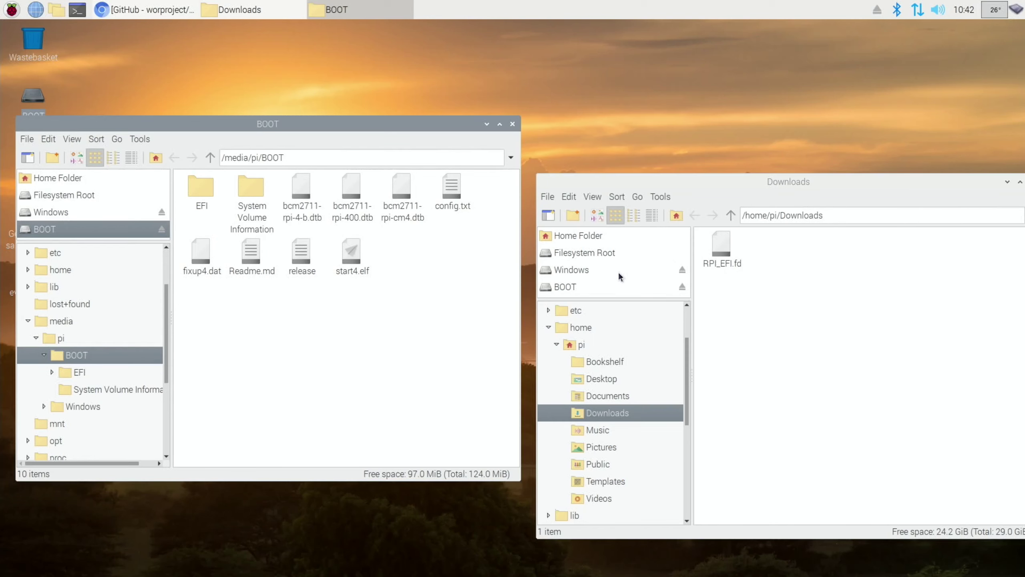
pyautogui.click(721, 247)
pyautogui.moveTo(721, 246); pyautogui.dragTo(444, 277)
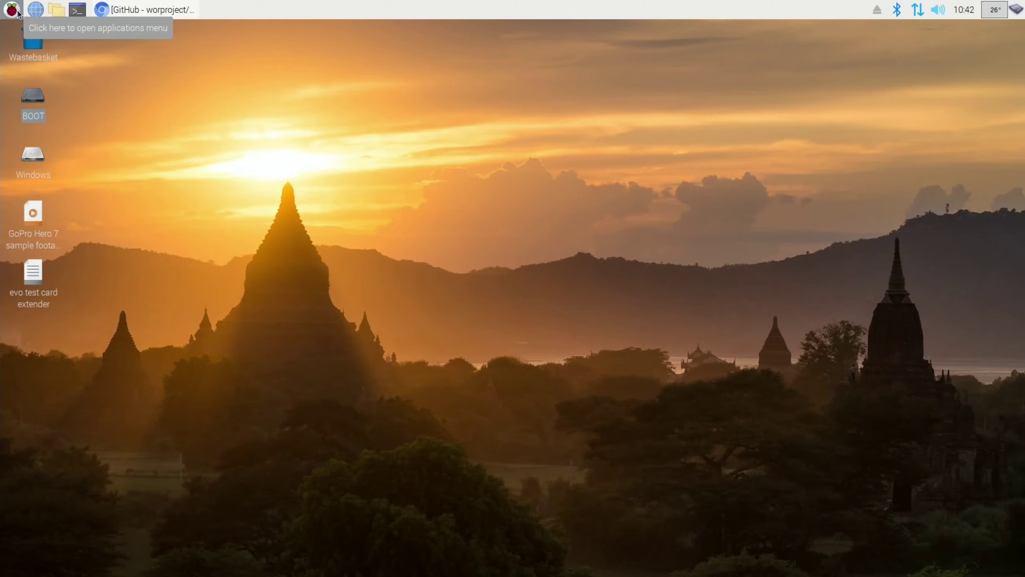
# Restart into Windows 10 and close the Windows Insider Program notification.
pyautogui.click(12, 9)
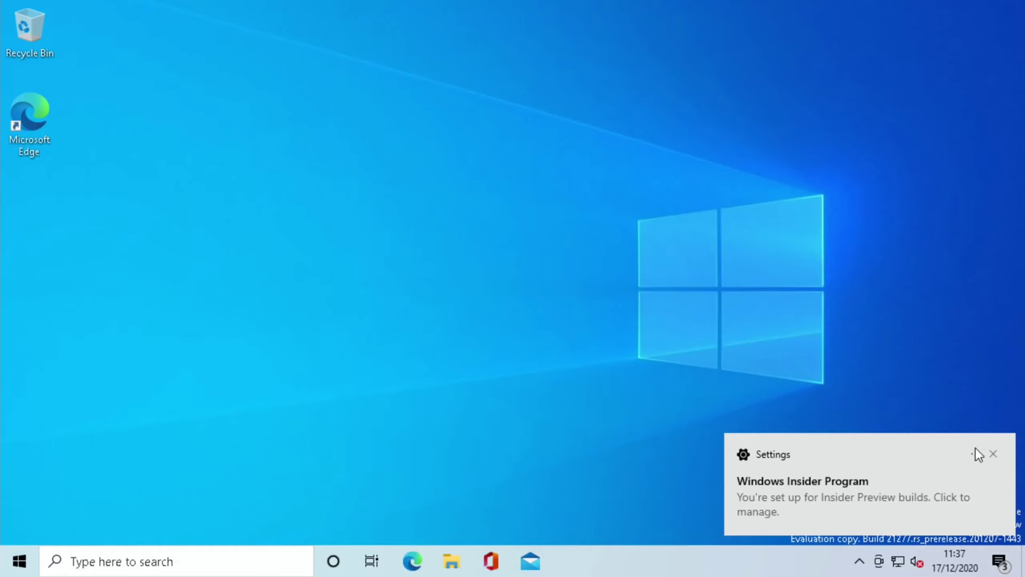
pyautogui.click(993, 454)
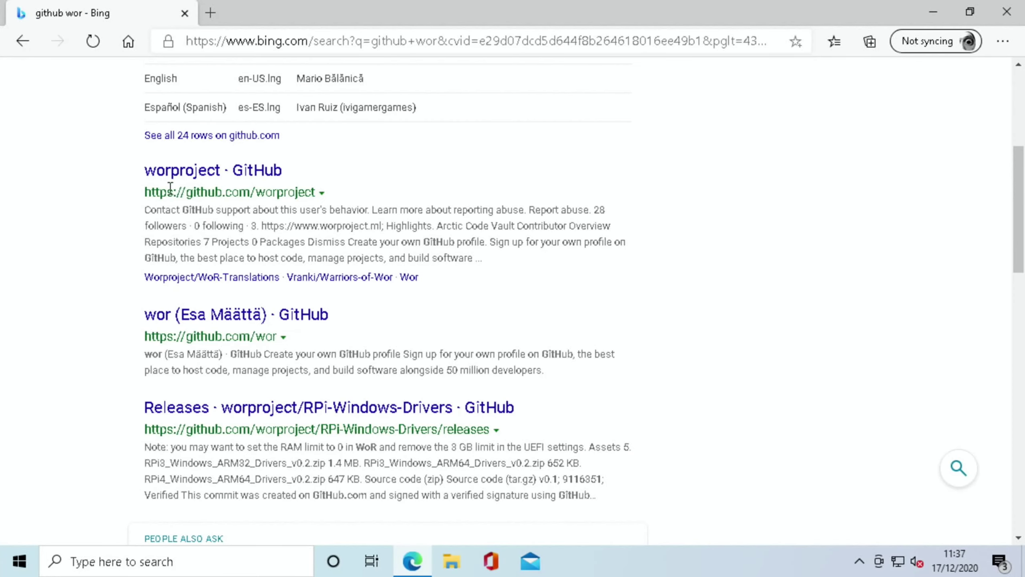
# Open worproject's RPi-Bluetooth-Testing repository and download SerPL011_48MHz.zip (34.8 KB).
pyautogui.click(189, 172)
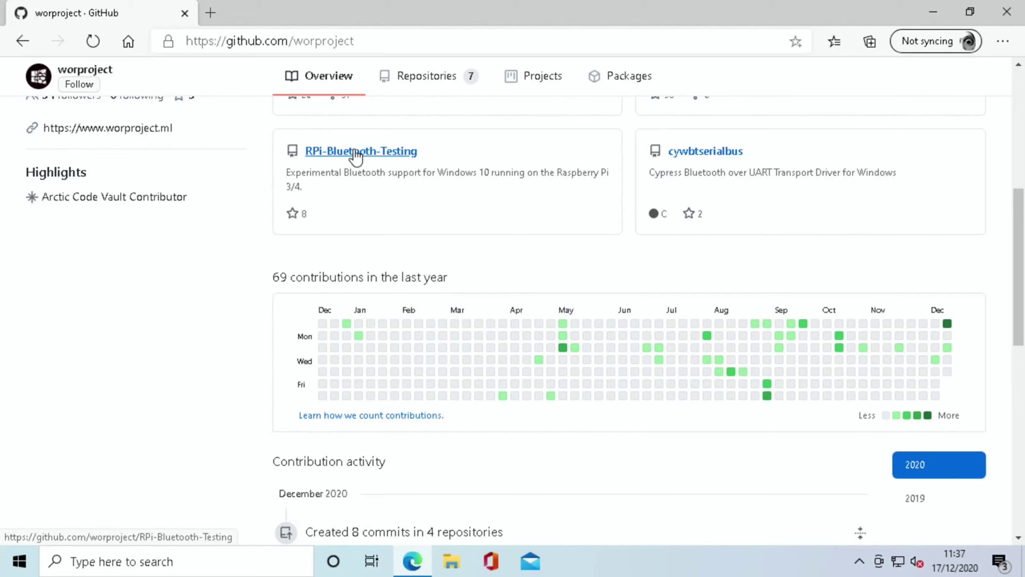
pyautogui.click(356, 152)
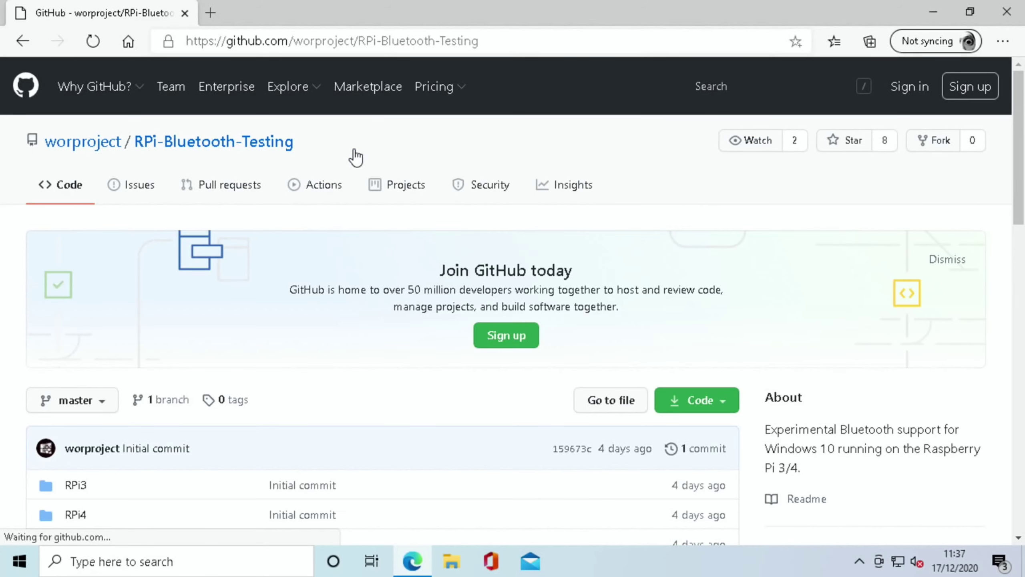
pyautogui.scroll(-10, 356, 212)
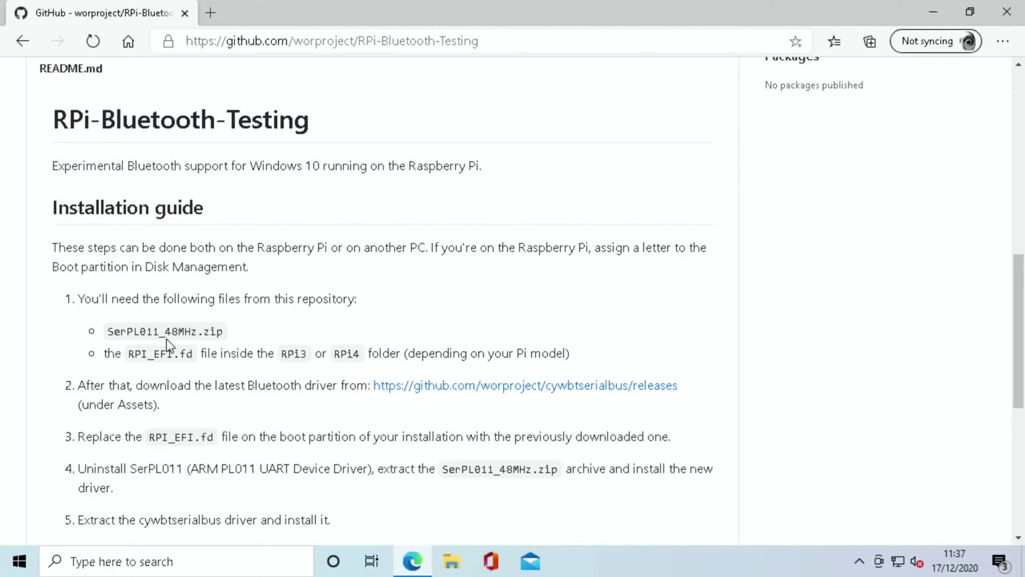
pyautogui.scroll(5, 166, 339)
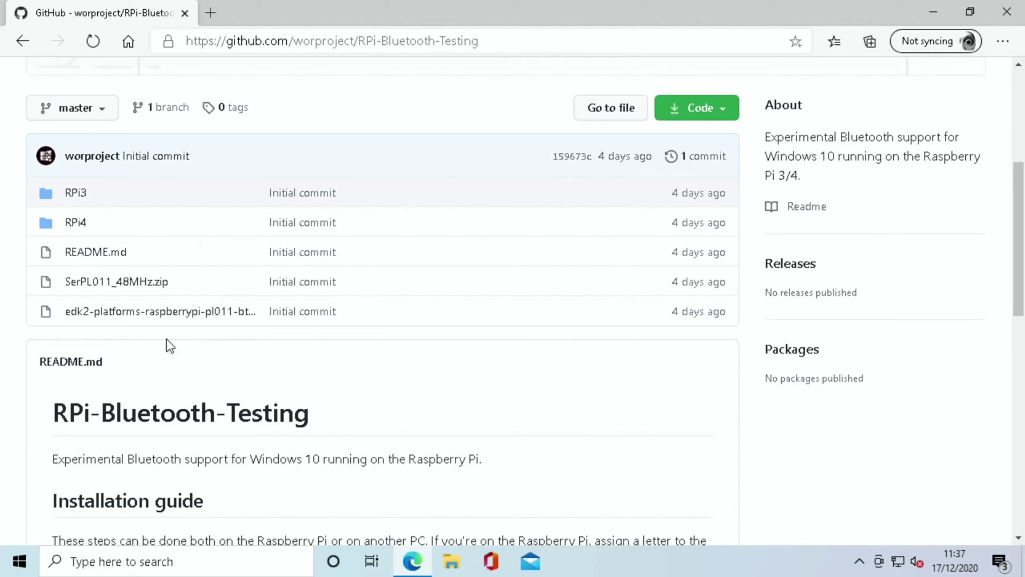
pyautogui.click(117, 281)
pyautogui.scroll(-4, 121, 289)
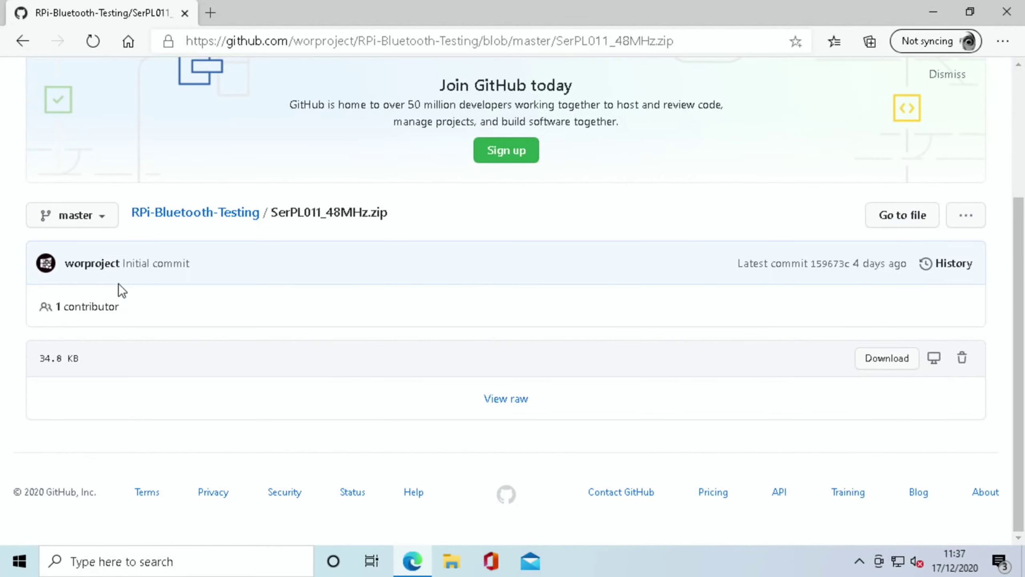
pyautogui.click(882, 363)
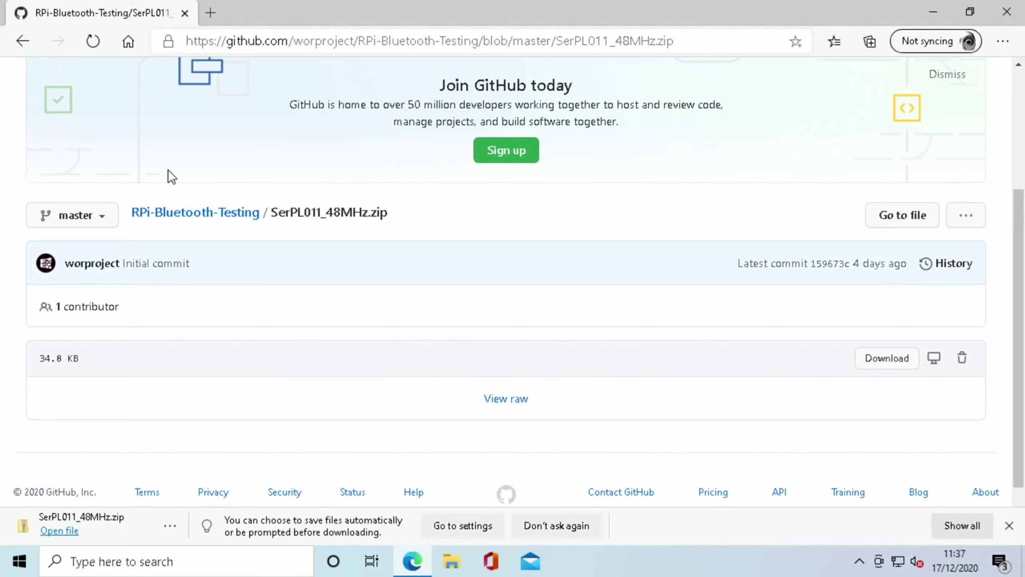
# Download cywbtserialbus_v1.0_ARM64_Debug.zip (316 KB) from the cywbtserialbus v1.0 release.
pyautogui.click(22, 41)
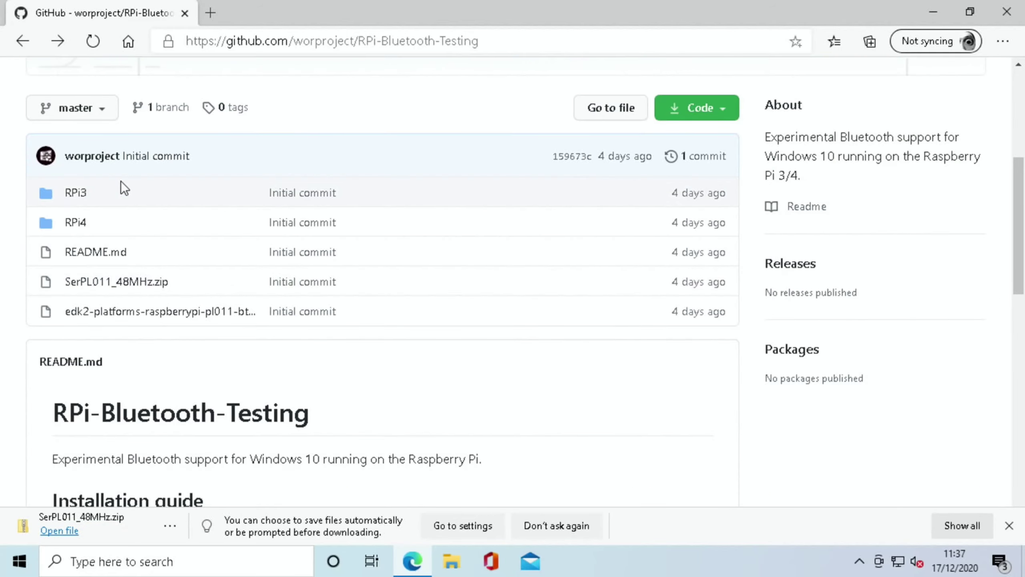
pyautogui.scroll(-6, 121, 181)
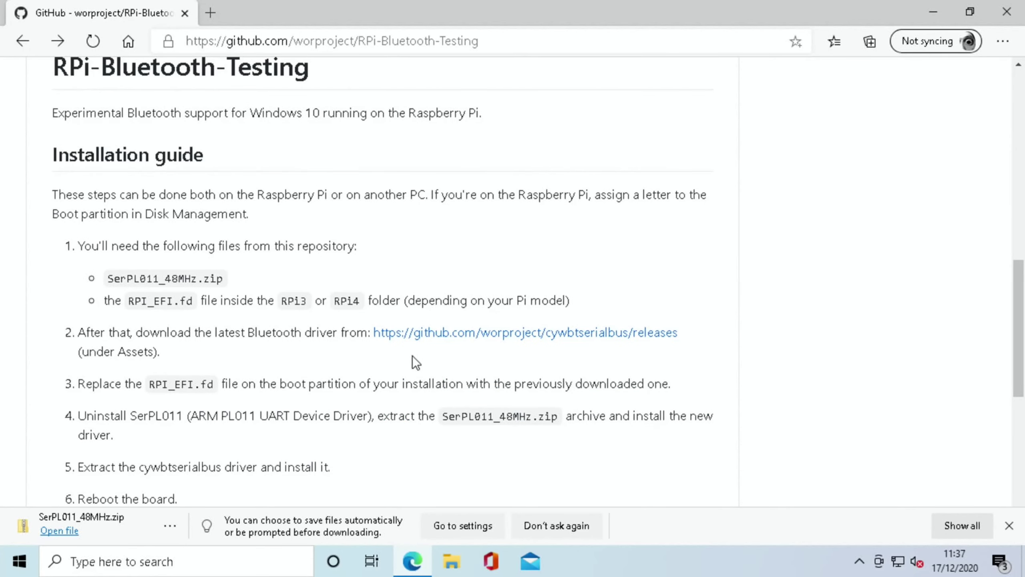
pyautogui.click(475, 344)
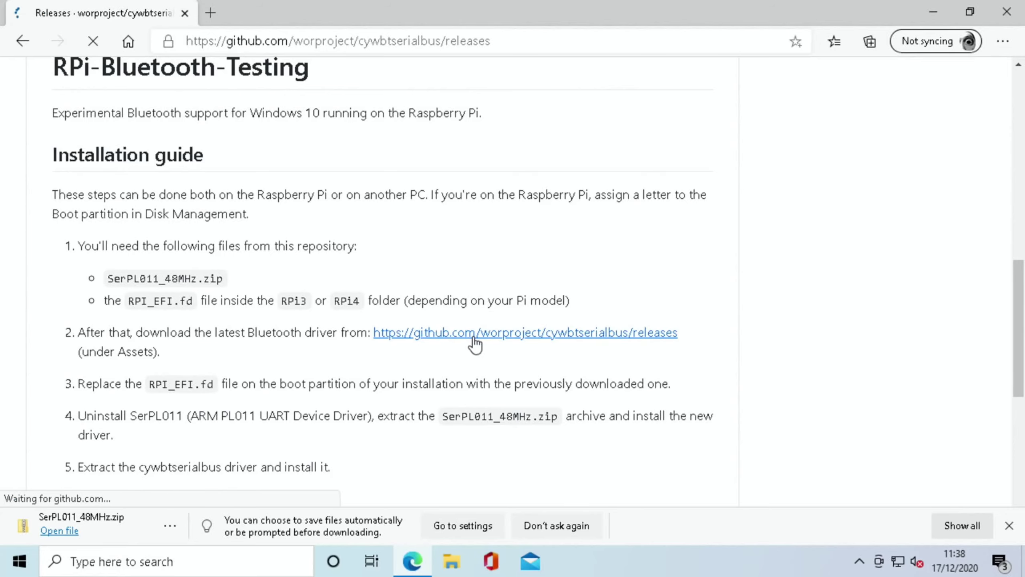
pyautogui.scroll(-5, 475, 344)
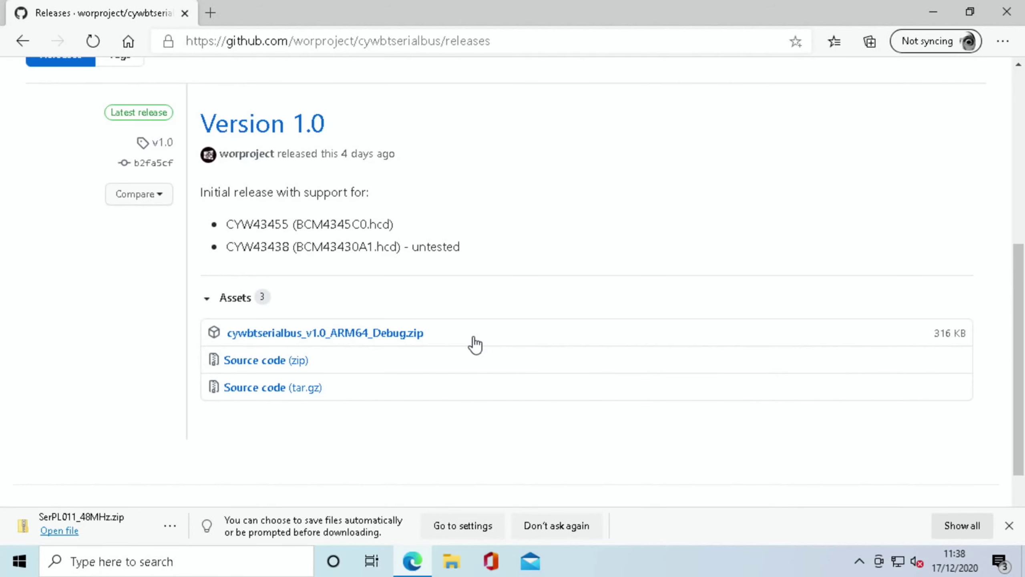
pyautogui.click(393, 332)
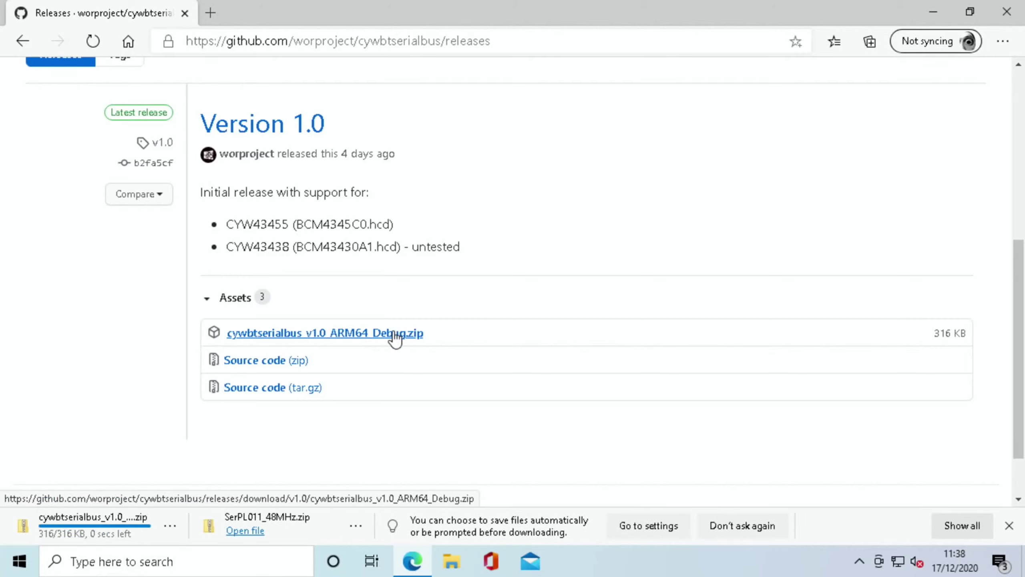
pyautogui.click(170, 525)
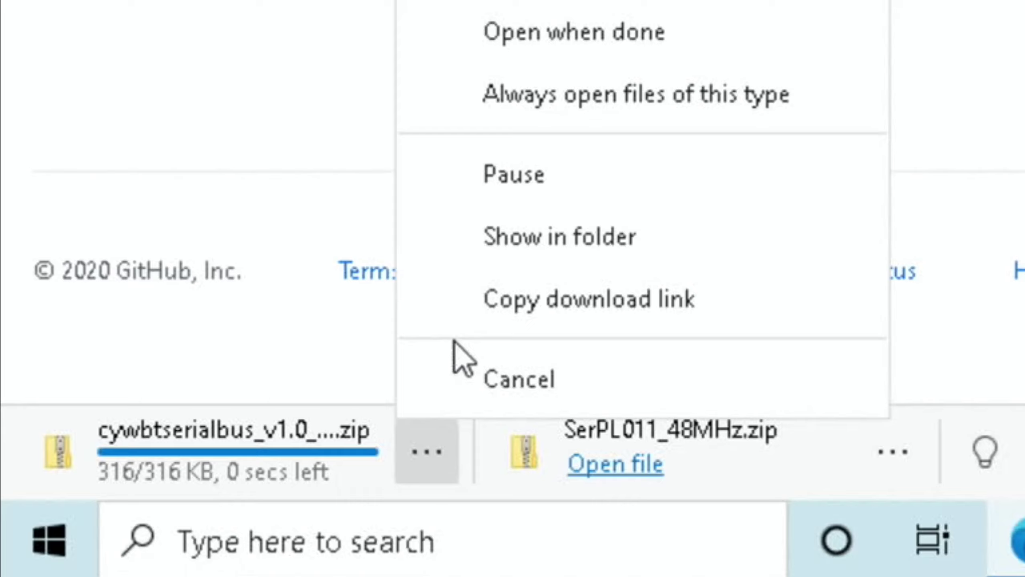
# Snap Downloads with both zips to the right, with Edge's installation guide on the left.
pyautogui.click(536, 239)
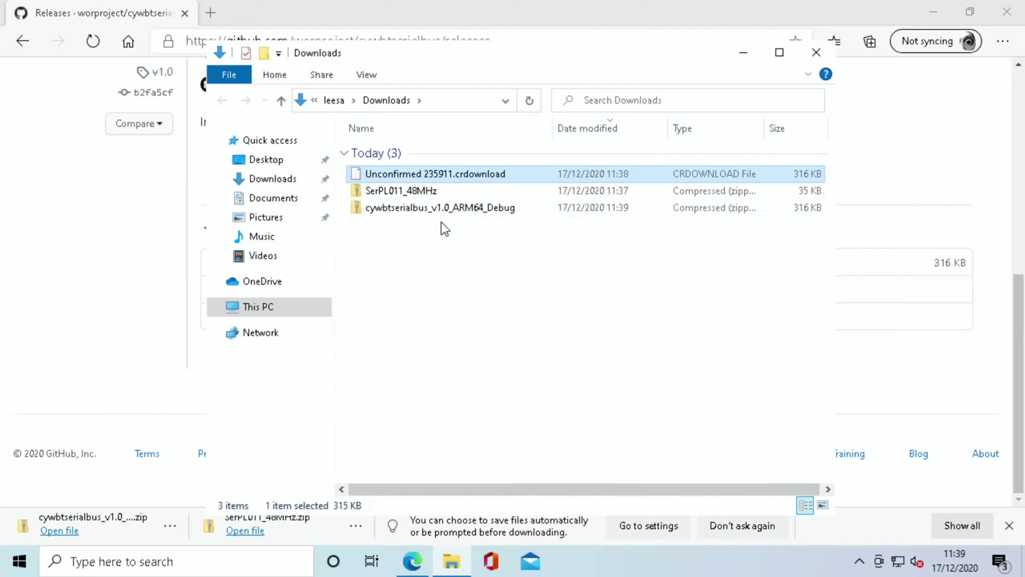
pyautogui.moveTo(686, 52); pyautogui.dragTo(1023, 103)
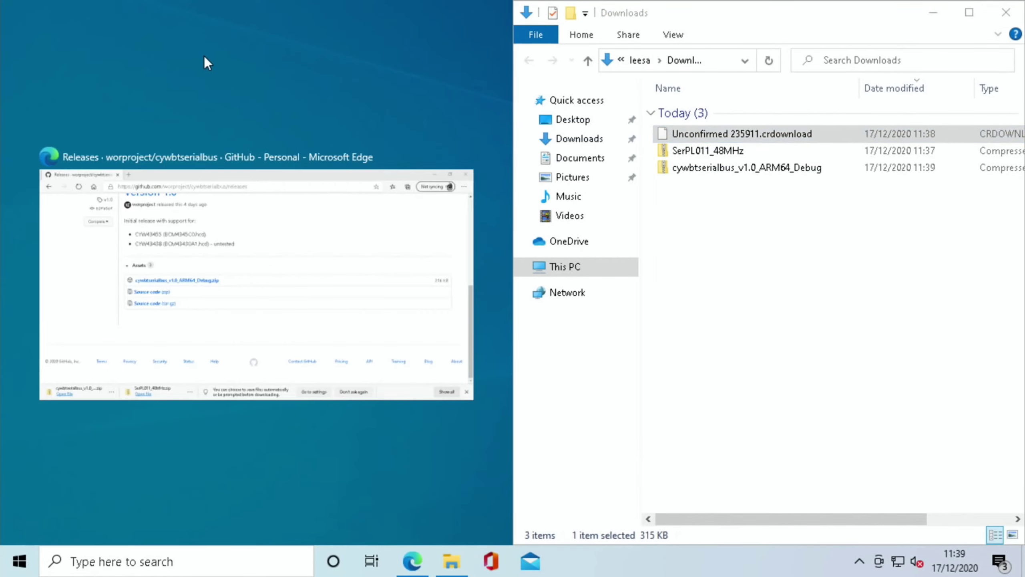
pyautogui.click(133, 220)
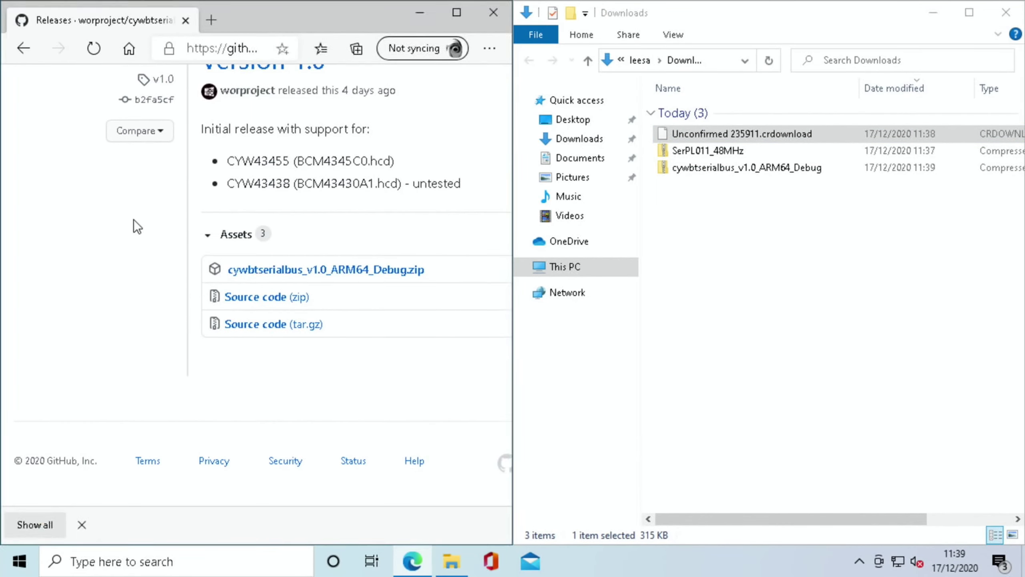
pyautogui.click(23, 48)
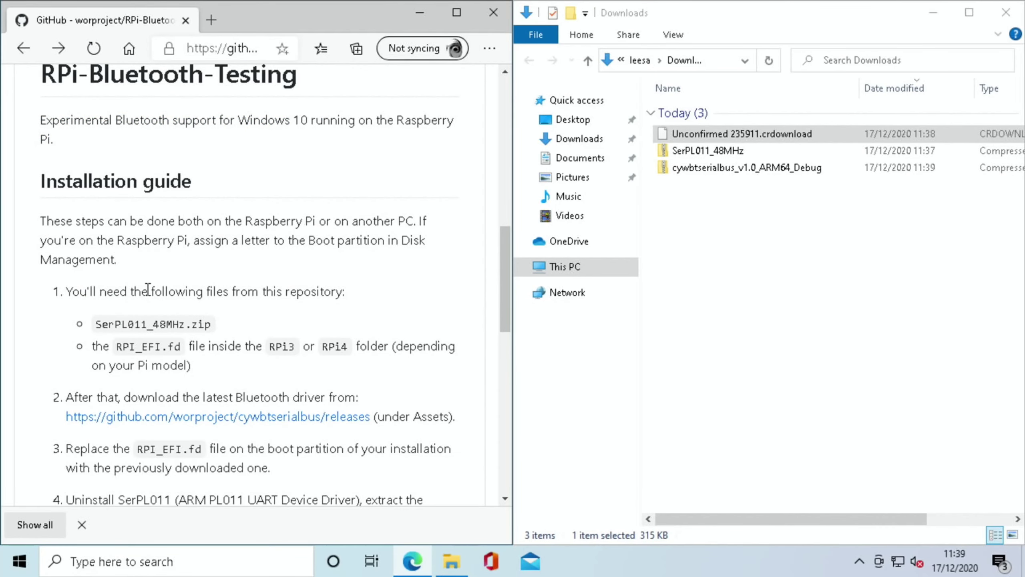
pyautogui.scroll(-5, 147, 289)
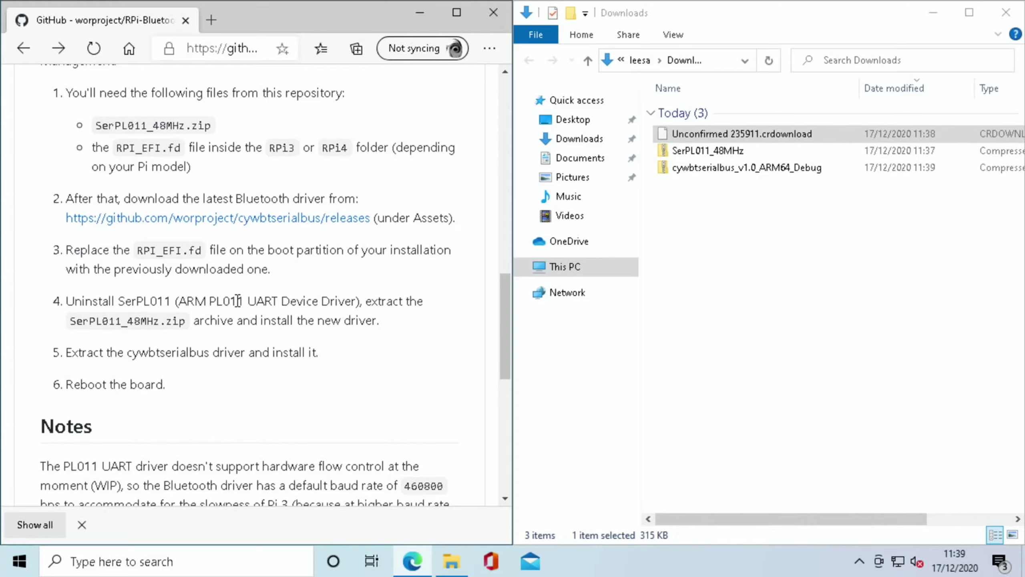
# Open Device Manager, expand System devices, and move the window right.
pyautogui.click(223, 565)
pyautogui.write('devic')
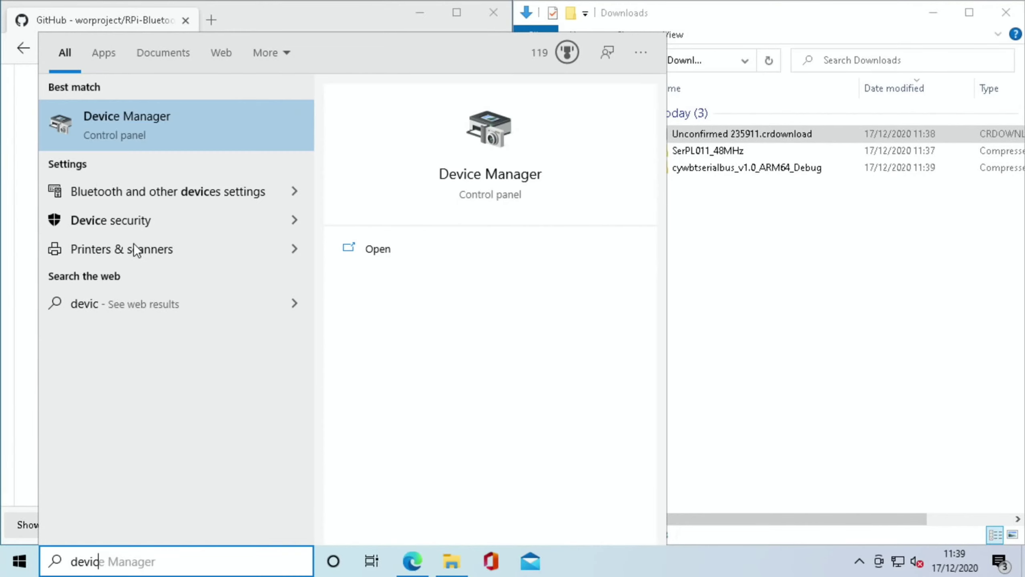
pyautogui.click(125, 133)
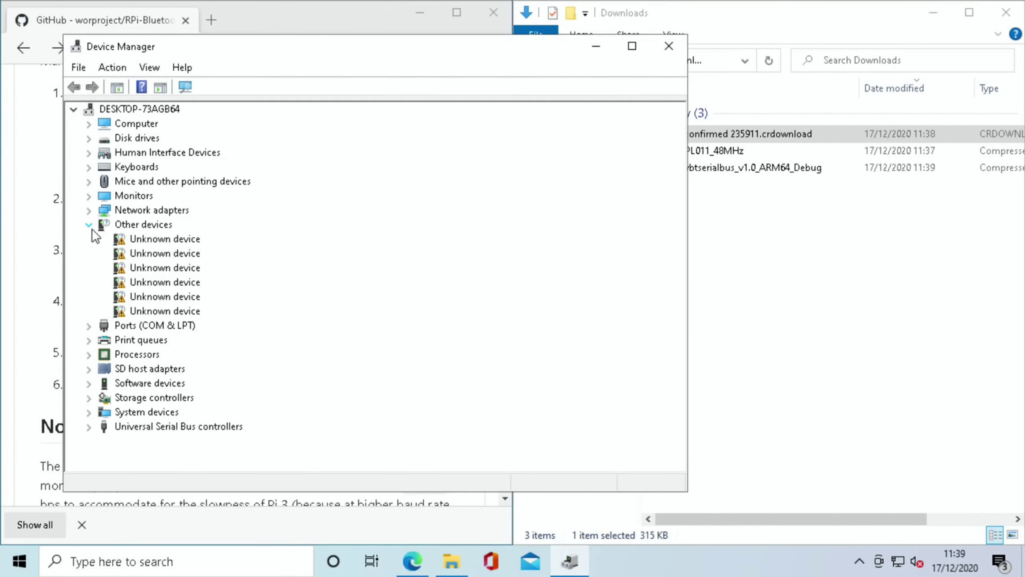
pyautogui.click(90, 225)
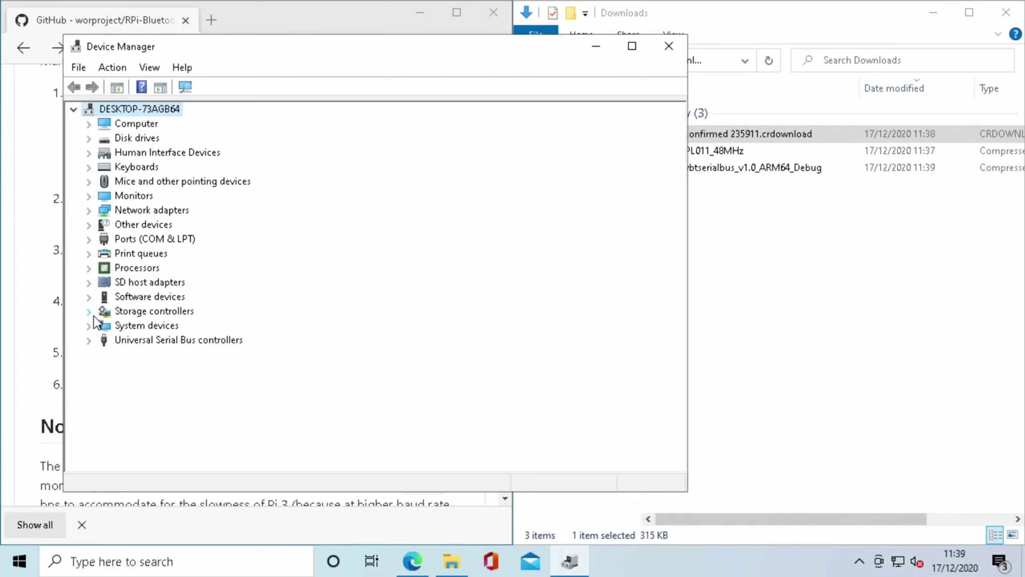
pyautogui.click(88, 325)
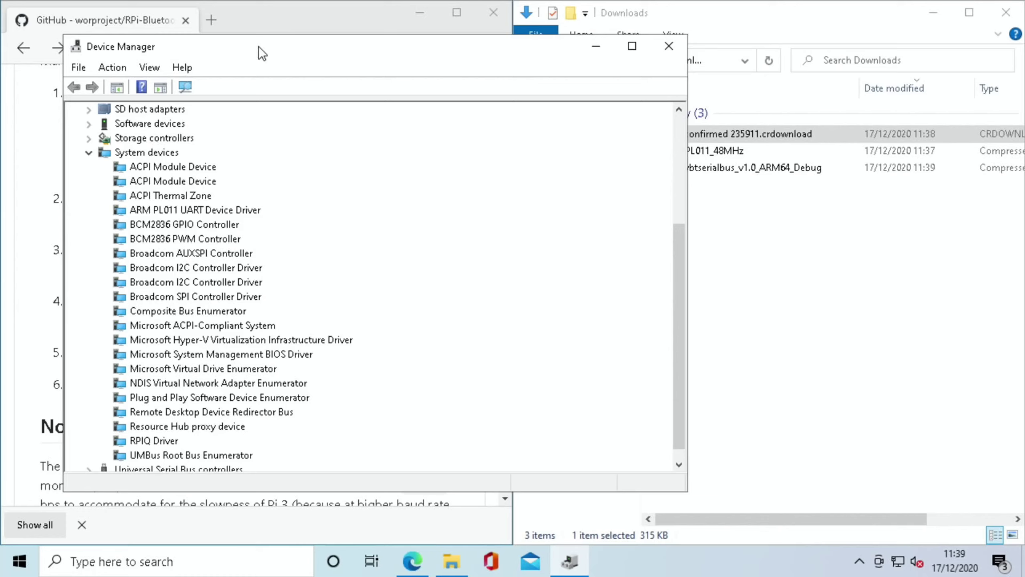
pyautogui.moveTo(258, 47); pyautogui.dragTo(588, 65)
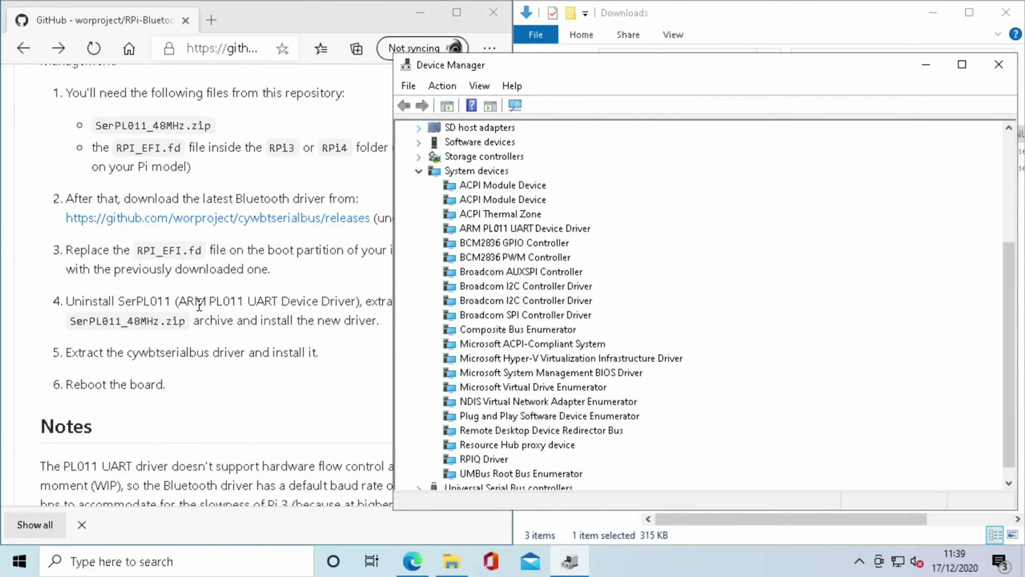
# Uninstall the ARM PL011 UART Device Driver with its driver software, then close Device Manager.
pyautogui.click(478, 228)
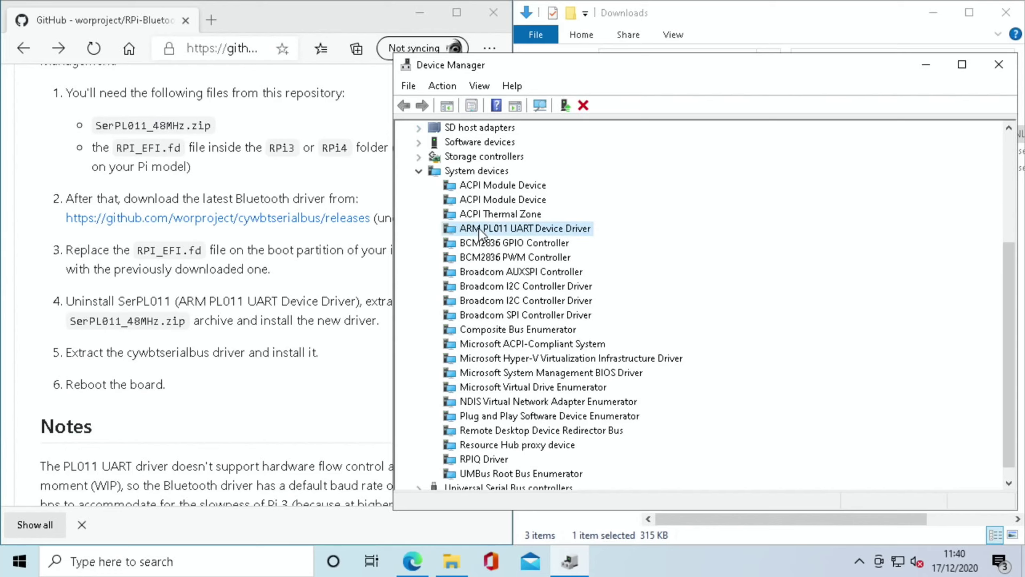
pyautogui.rightClick(479, 228)
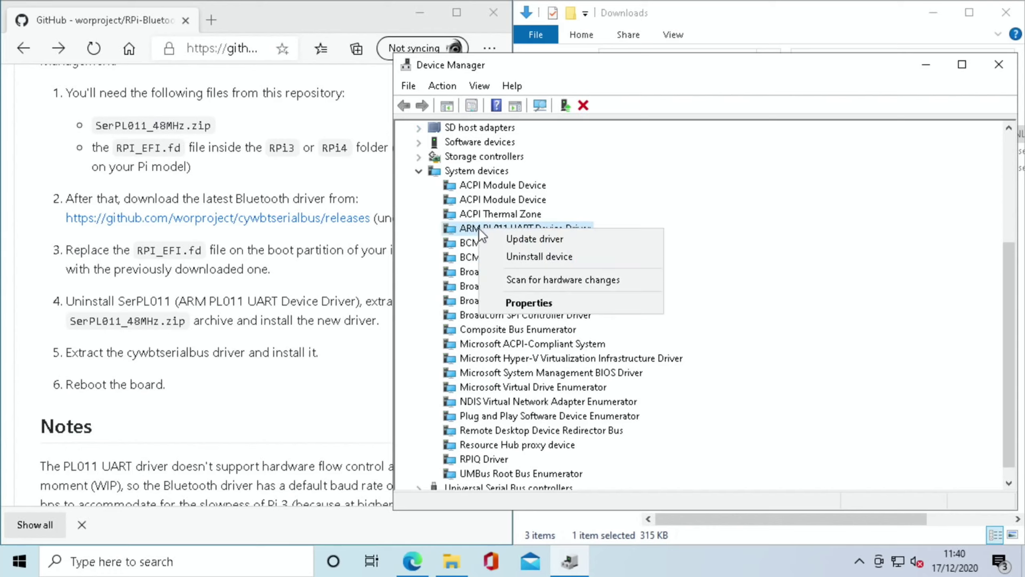
pyautogui.click(513, 257)
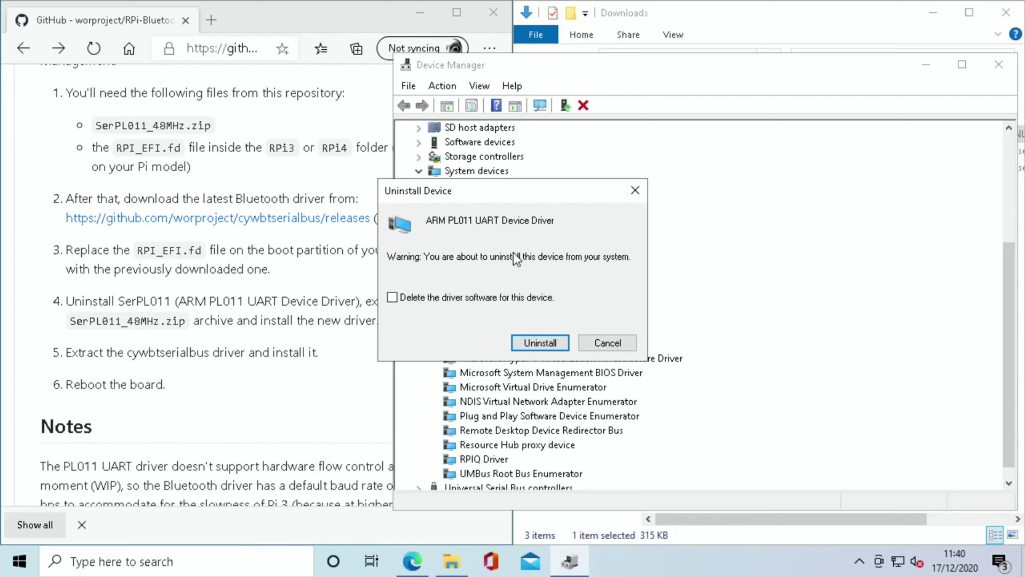
pyautogui.click(397, 299)
pyautogui.click(532, 342)
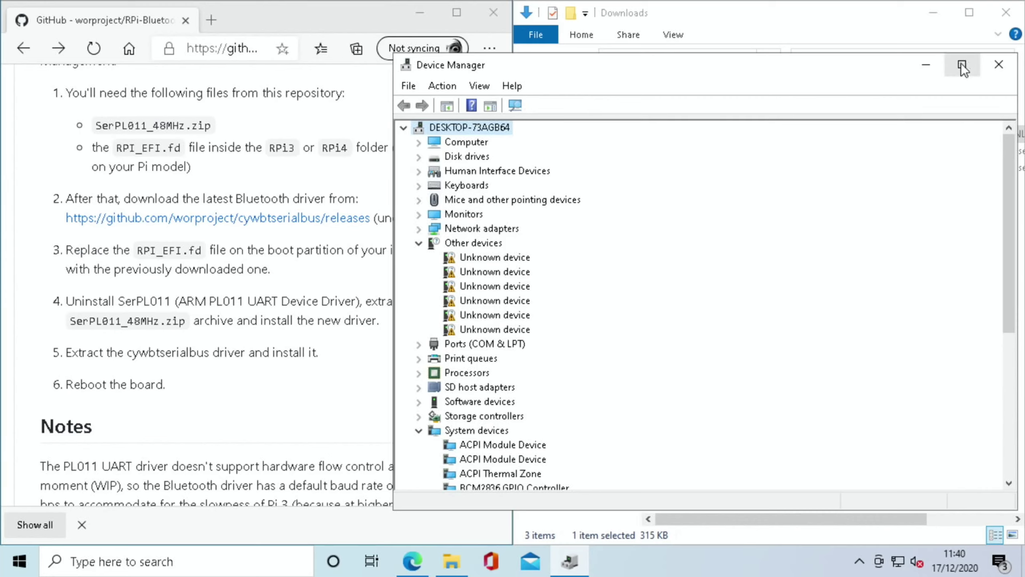
pyautogui.click(997, 65)
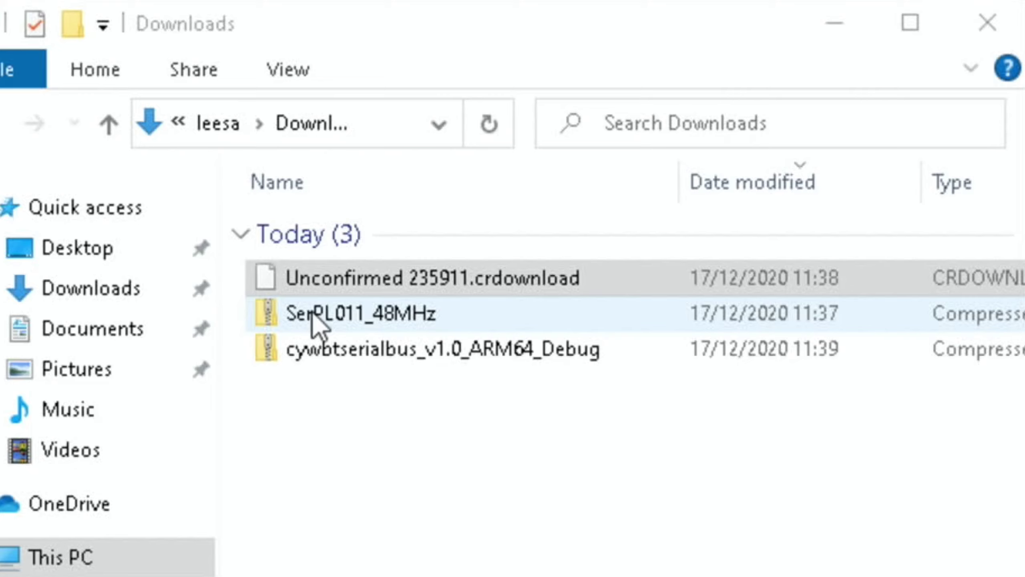
# Extract SerPL011_48MHz.zip into its suggested SerPL011_48MHz folder.
pyautogui.rightClick(312, 313)
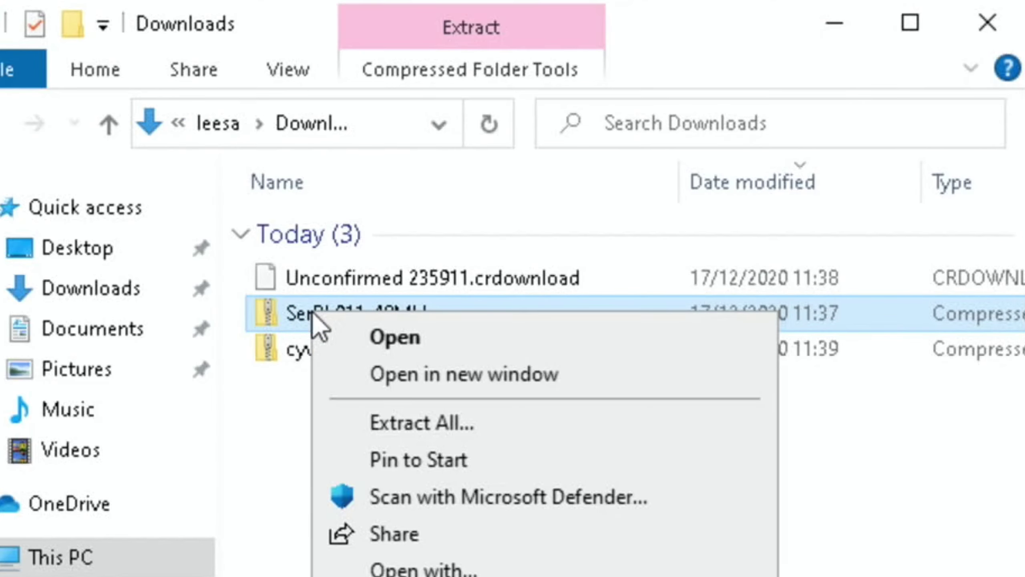
pyautogui.click(388, 420)
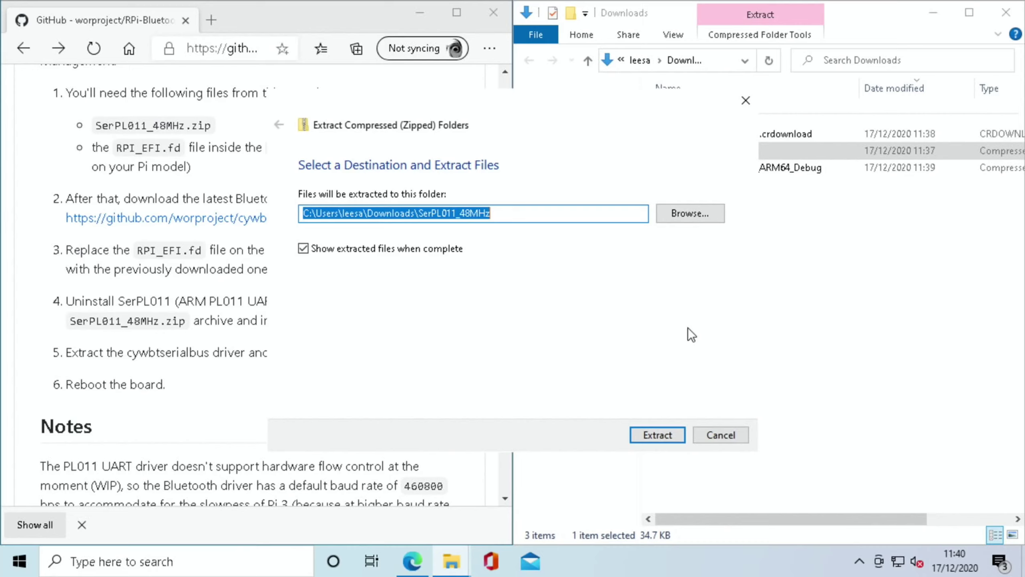
pyautogui.click(657, 433)
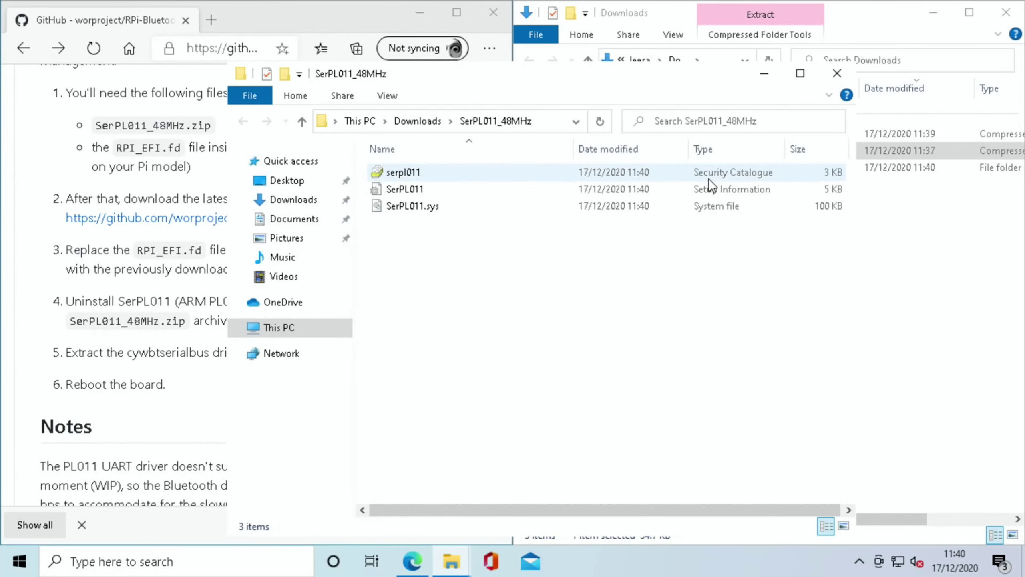
pyautogui.click(836, 74)
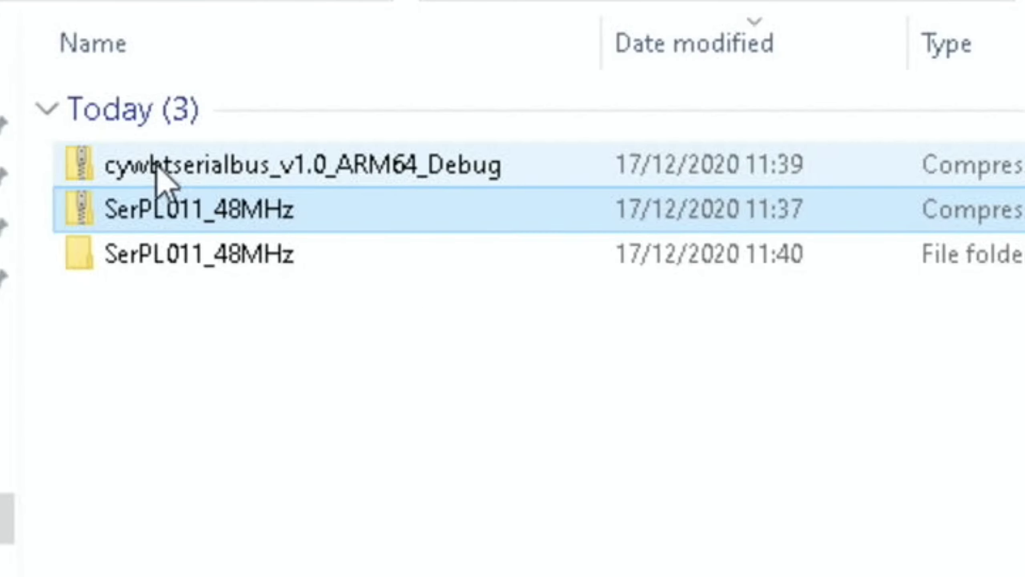
# Extract cywbtserialbus_v1.0_ARM64_Debug.zip into its suggested folder.
pyautogui.rightClick(157, 169)
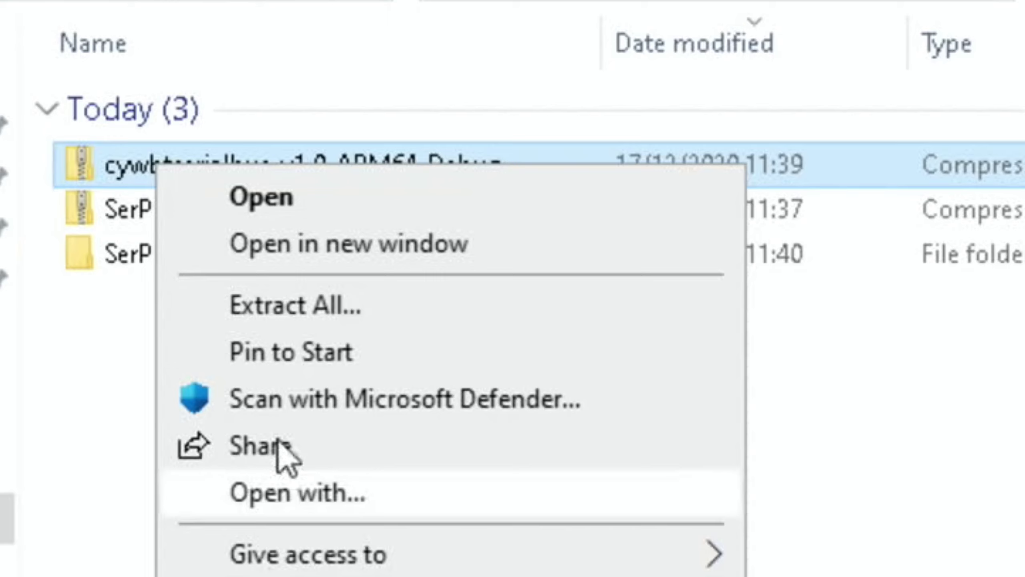
pyautogui.click(284, 314)
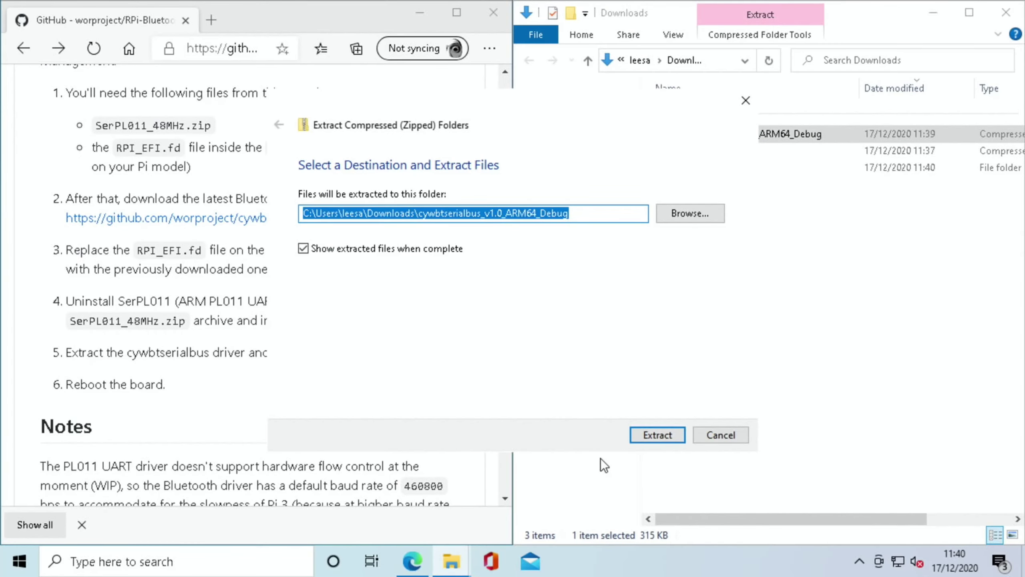
pyautogui.click(642, 435)
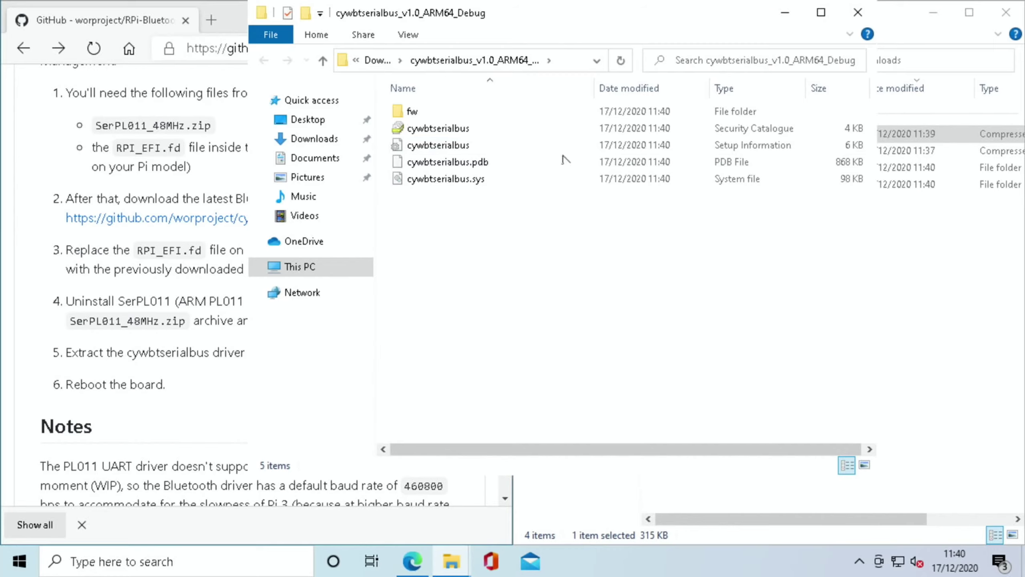
pyautogui.click(858, 12)
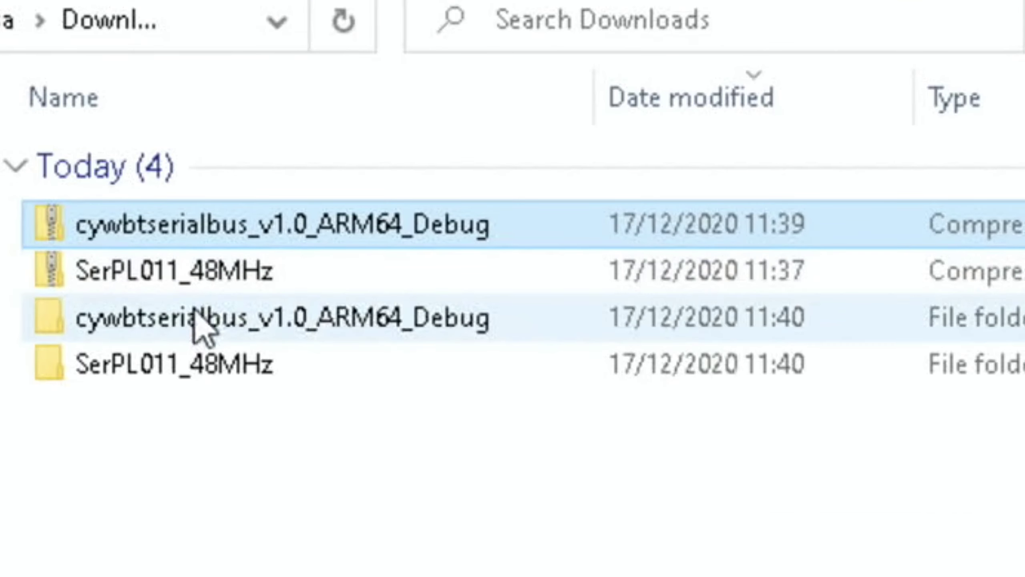
# Delete the SerPL011_48MHz and cywbtserialbus zip files from Downloads.
pyautogui.keyDown('ctrl'); pyautogui.click(174, 270); pyautogui.keyUp('ctrl')
pyautogui.rightClick(178, 279)
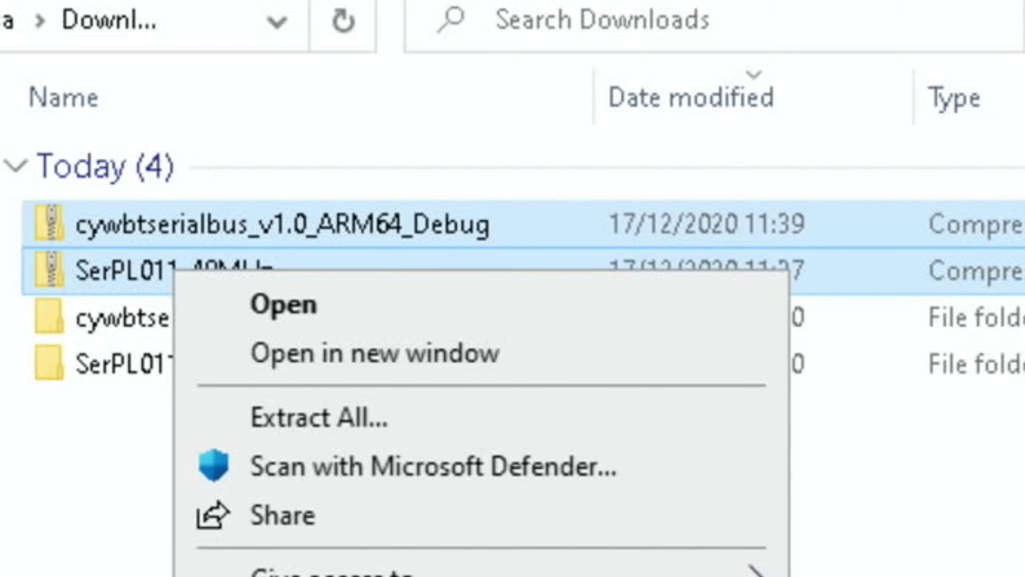
pyautogui.press('Delete')
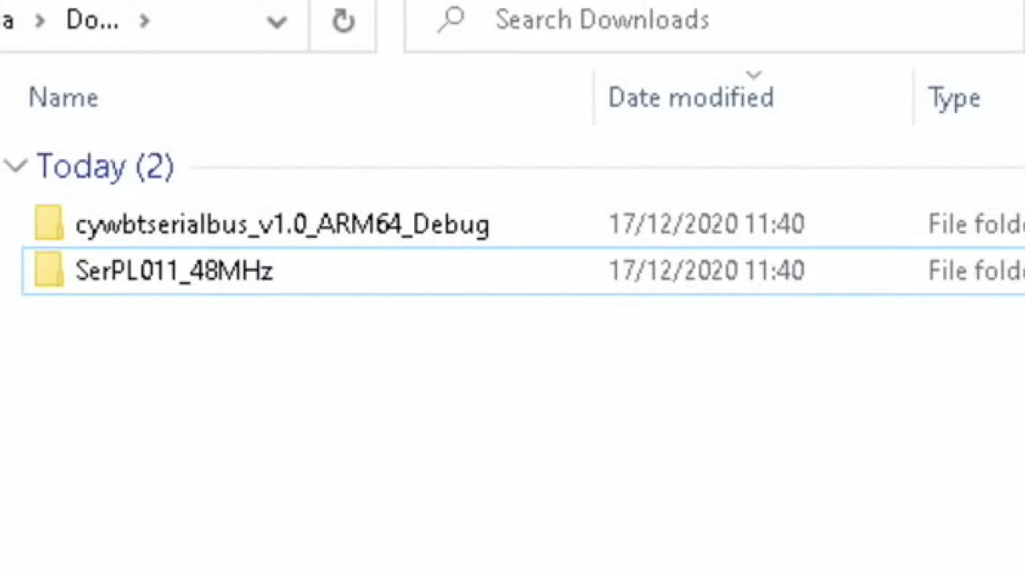
# Install cywbtserialbus.inf from the extracted folder, accepting the unverified-publisher warnings.
pyautogui.doubleClick(43, 228)
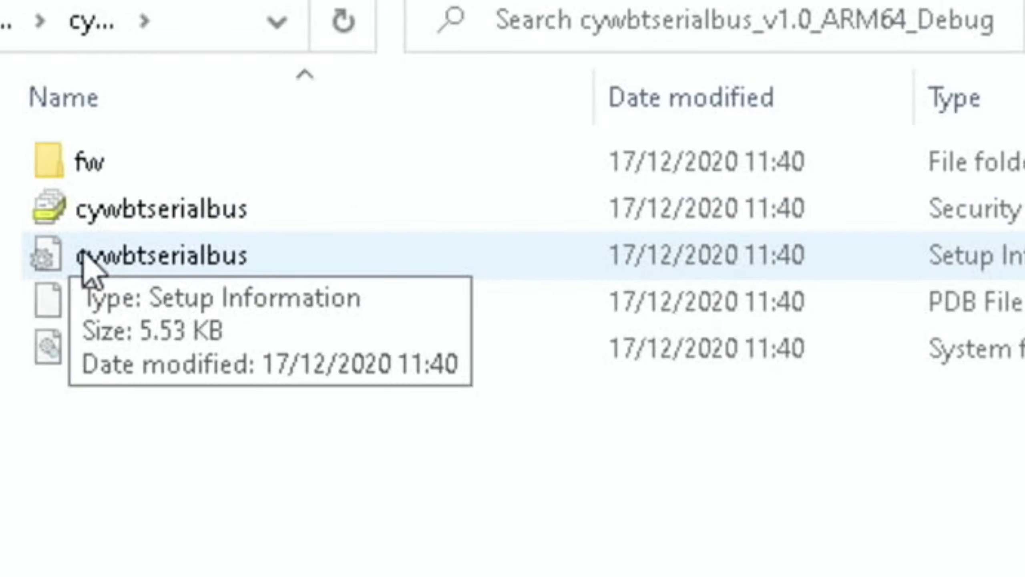
pyautogui.click(84, 260)
pyautogui.rightClick(84, 260)
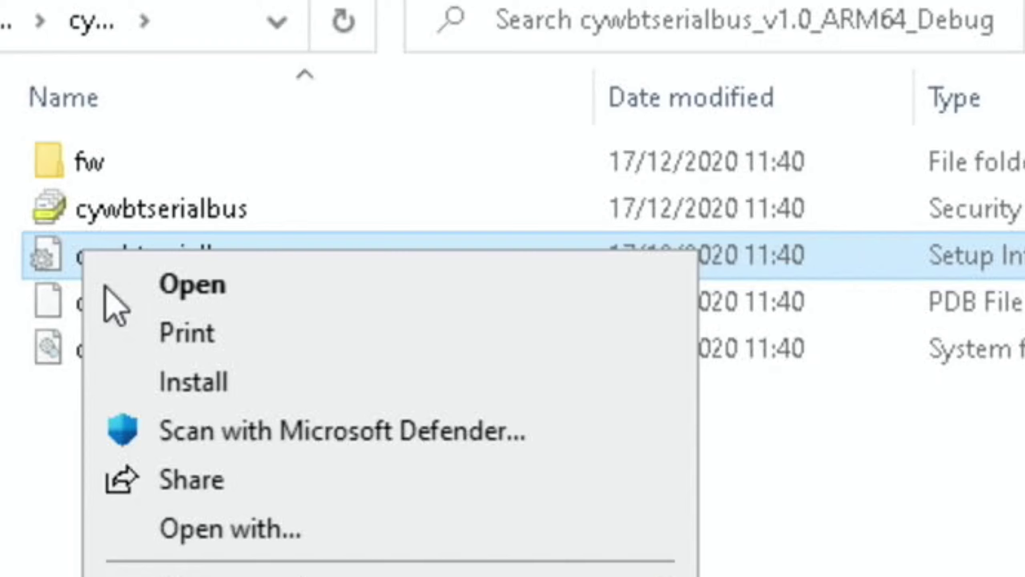
pyautogui.click(162, 383)
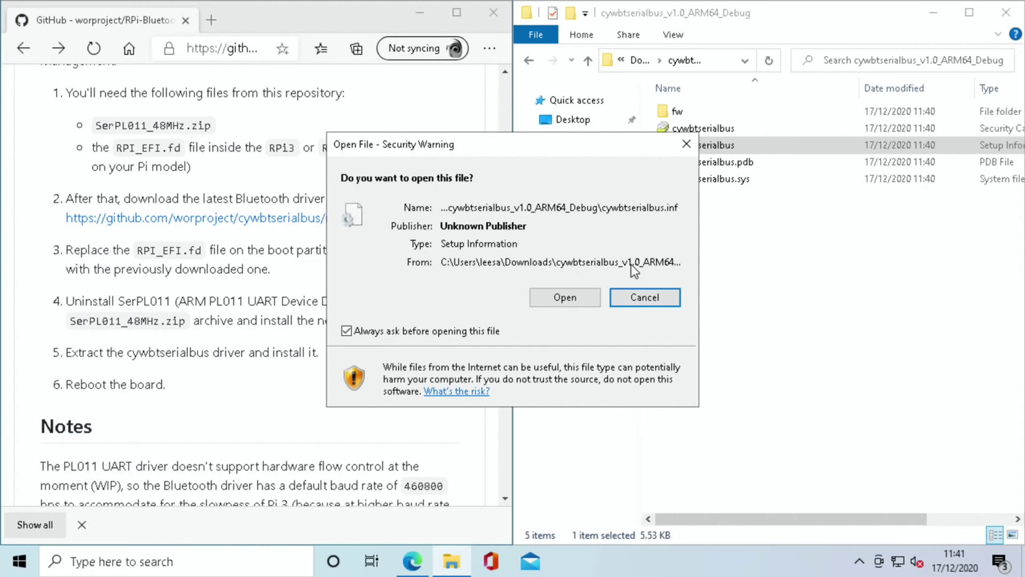
pyautogui.click(573, 297)
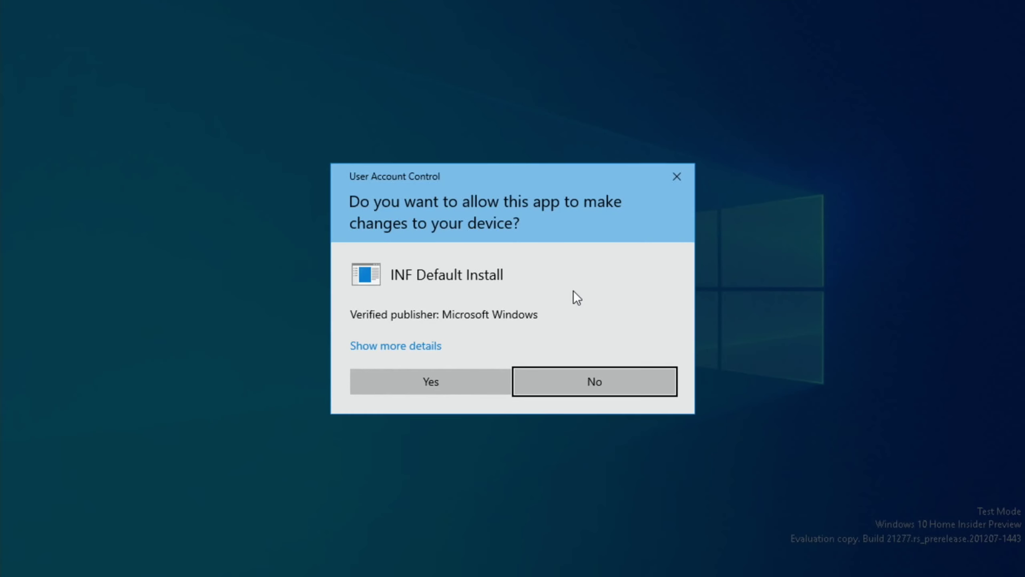
pyautogui.click(458, 382)
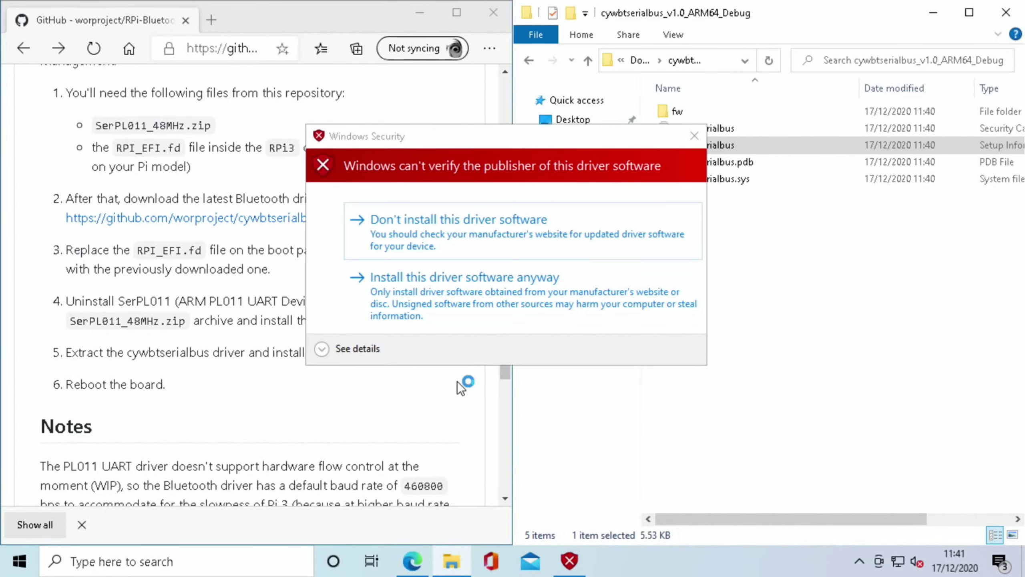
pyautogui.click(442, 293)
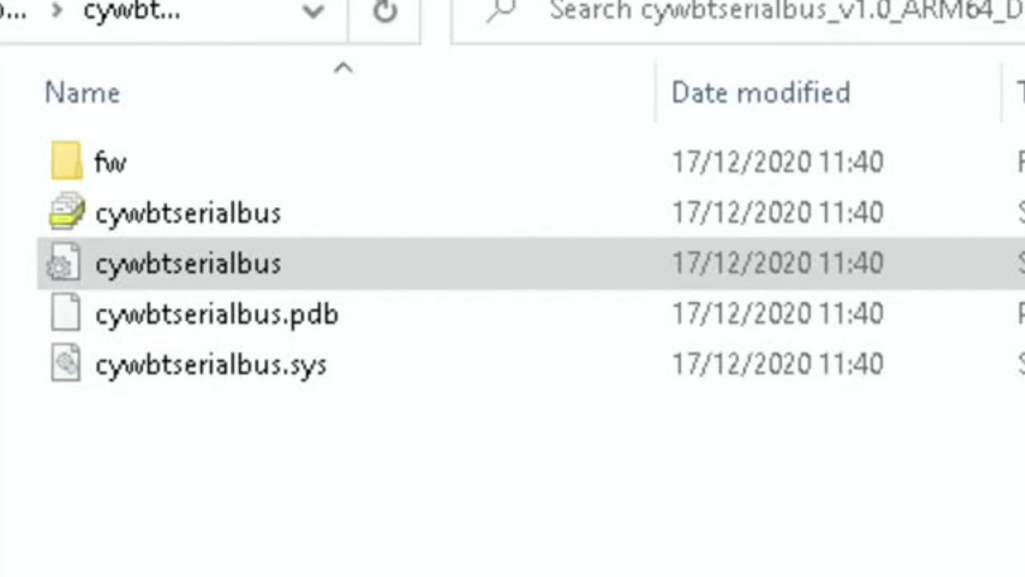
# Install SerPL011.inf from SerPL011_48MHz, accepting the security, UAC and unverified-driver prompts, then close Explorer.
pyautogui.hotkey('alt', 'Up')
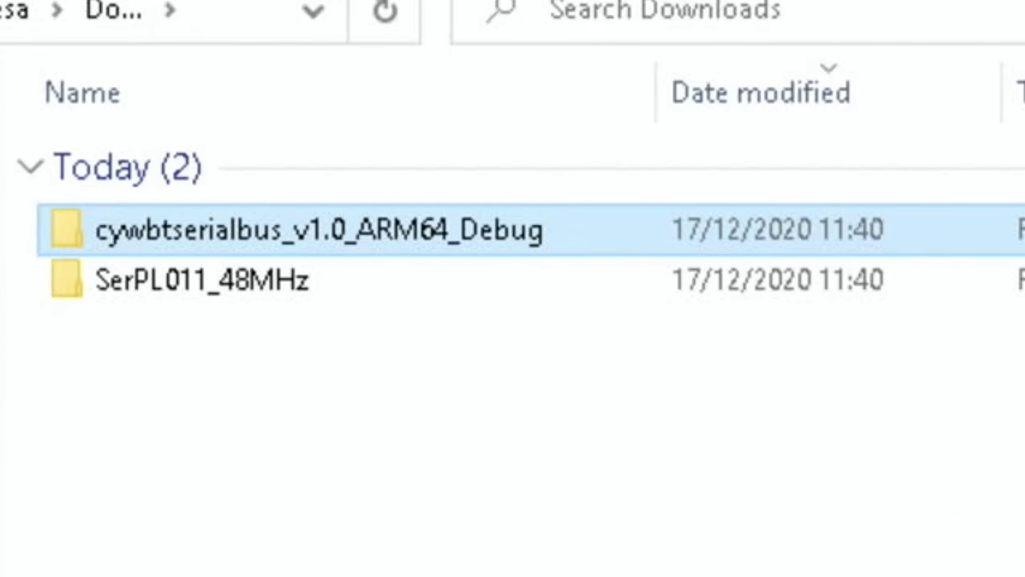
pyautogui.doubleClick(91, 285)
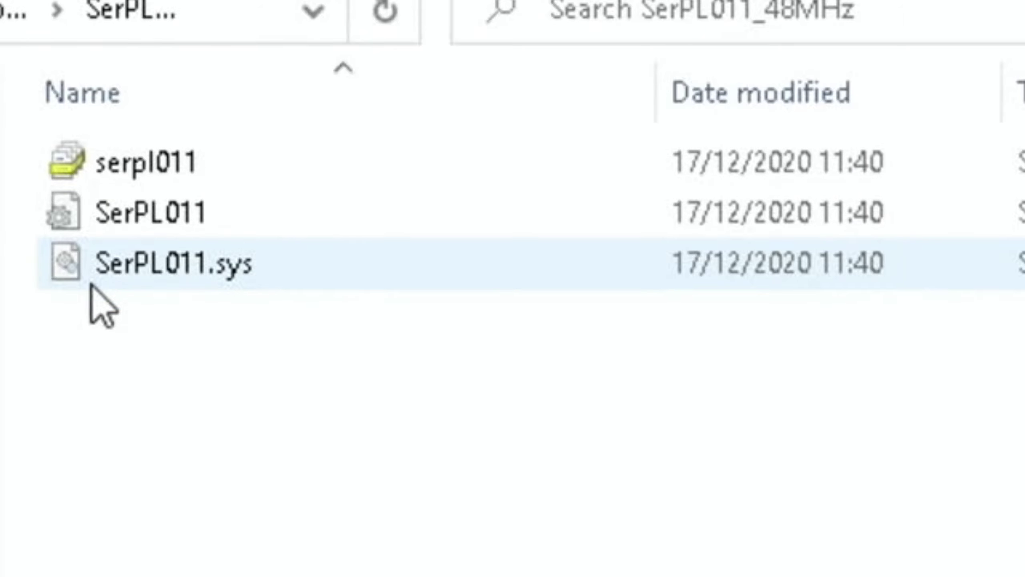
pyautogui.click(82, 218)
pyautogui.rightClick(84, 217)
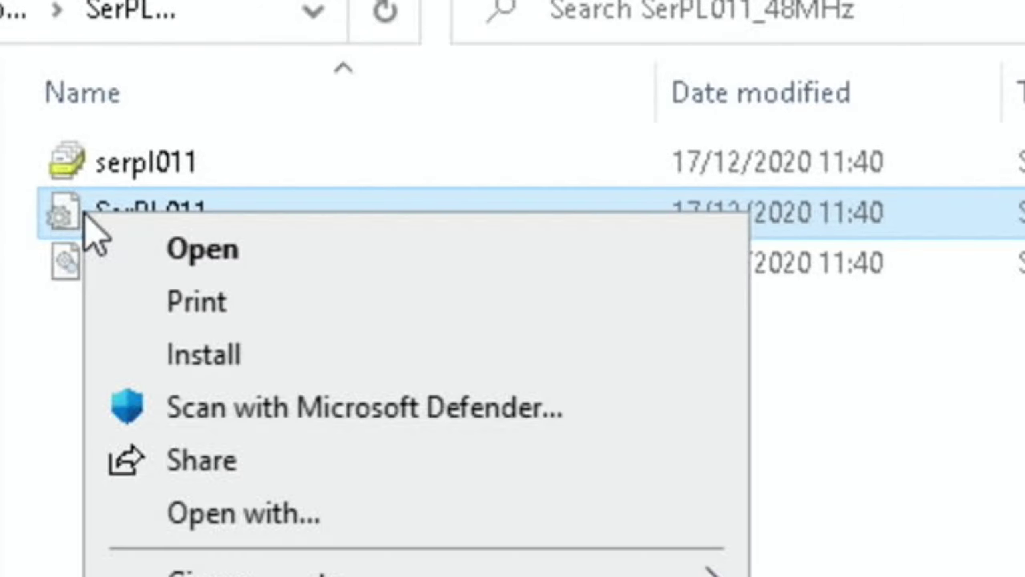
pyautogui.click(189, 350)
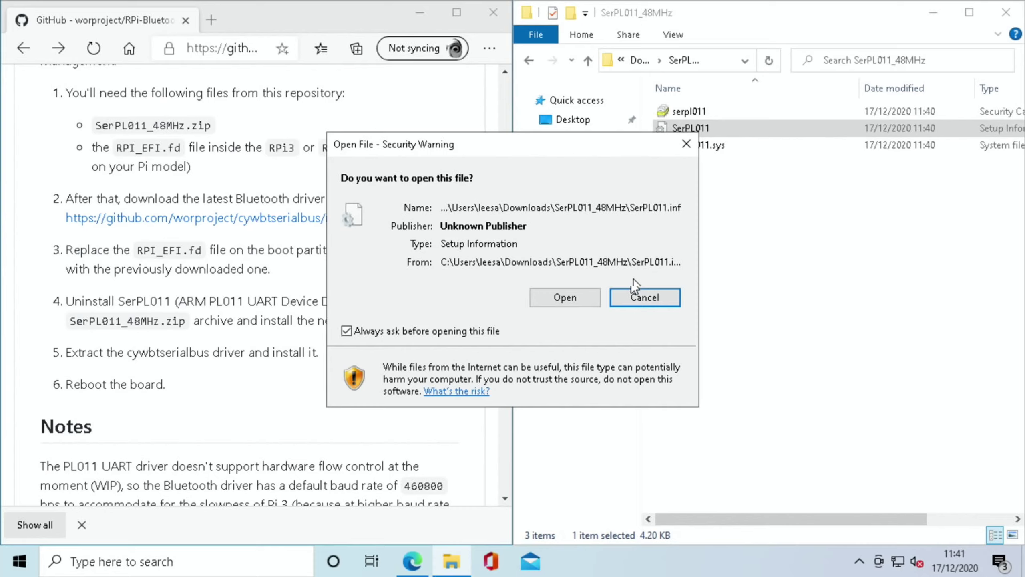
pyautogui.click(581, 297)
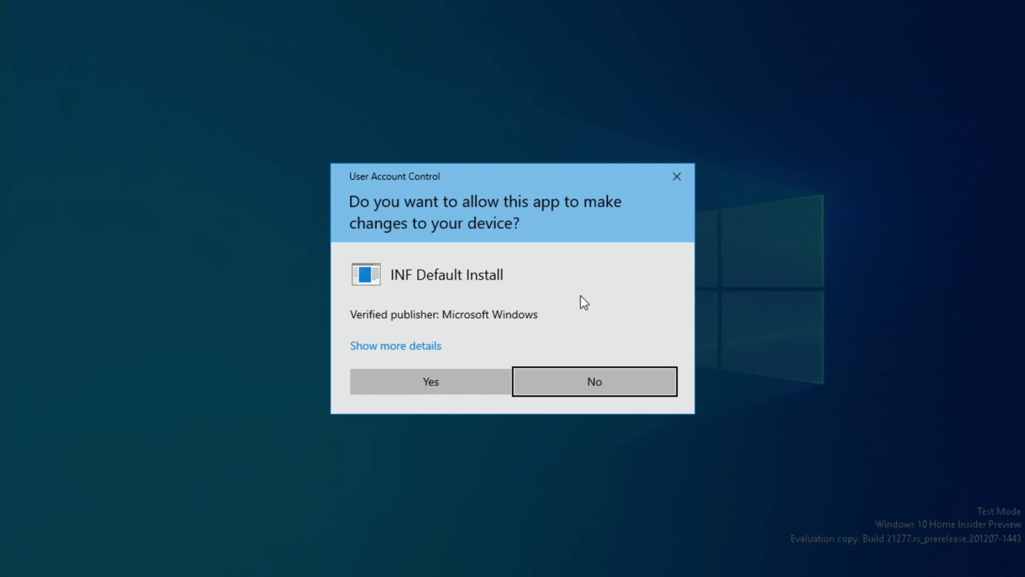
pyautogui.click(461, 382)
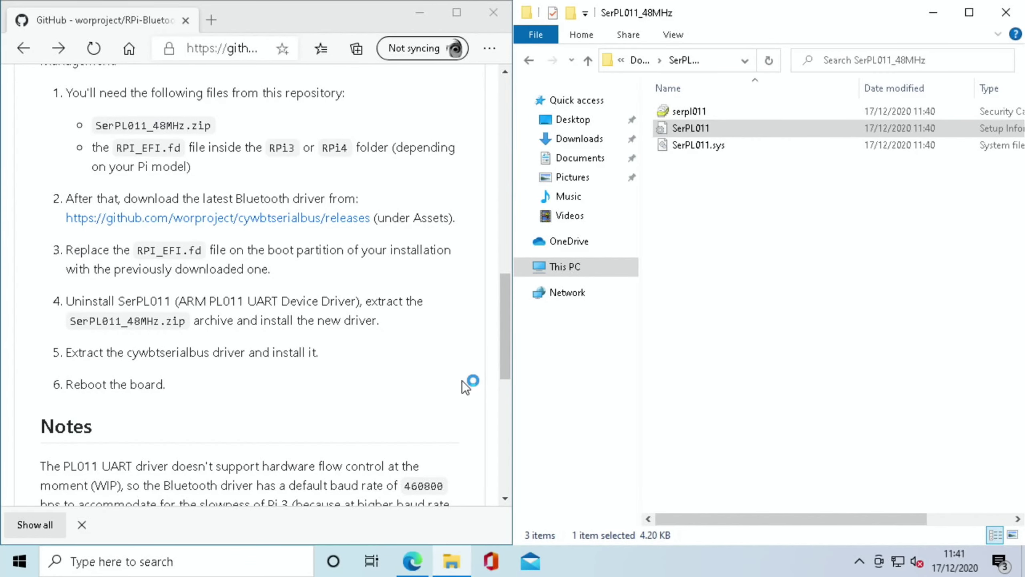
pyautogui.click(474, 303)
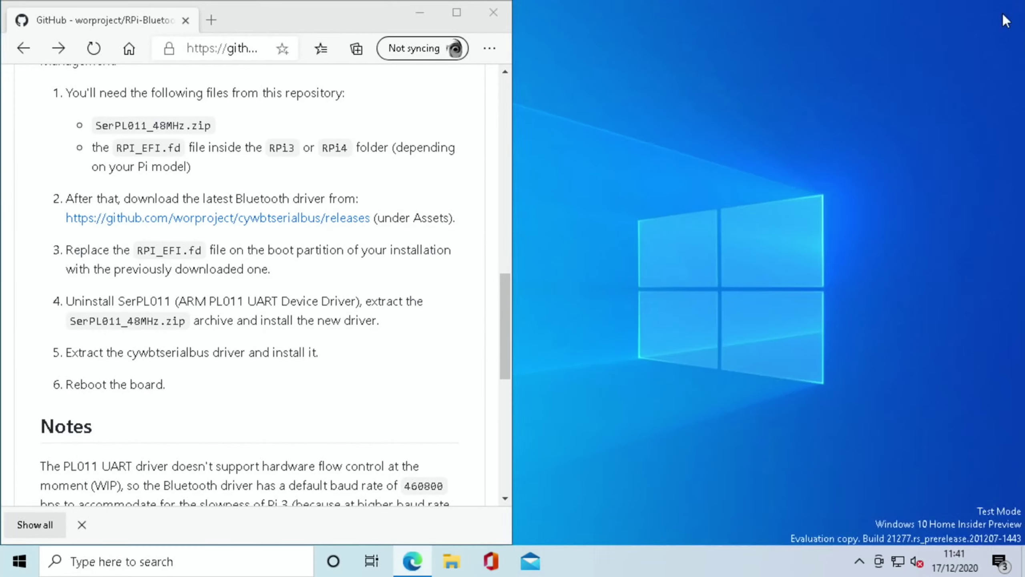
pyautogui.click(1006, 13)
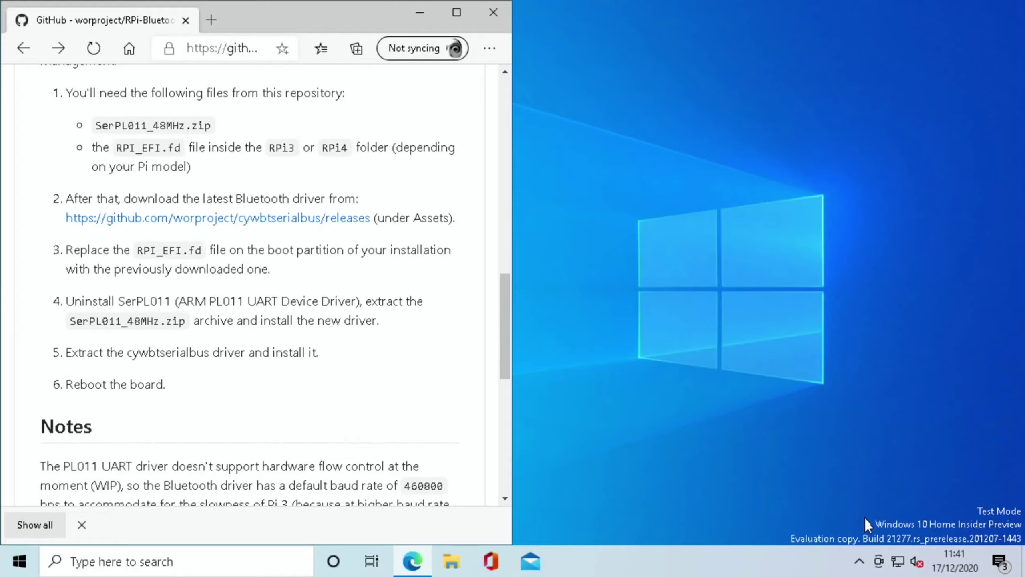
# Close Edge, restart Windows to load the drivers, then search the system for 'blu'.
pyautogui.click(494, 13)
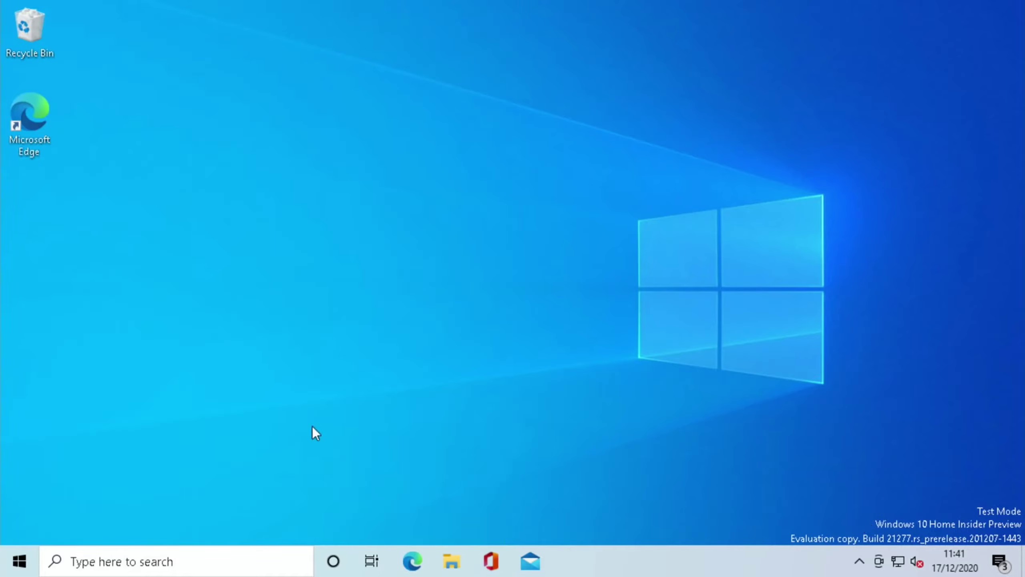
pyautogui.click(19, 561)
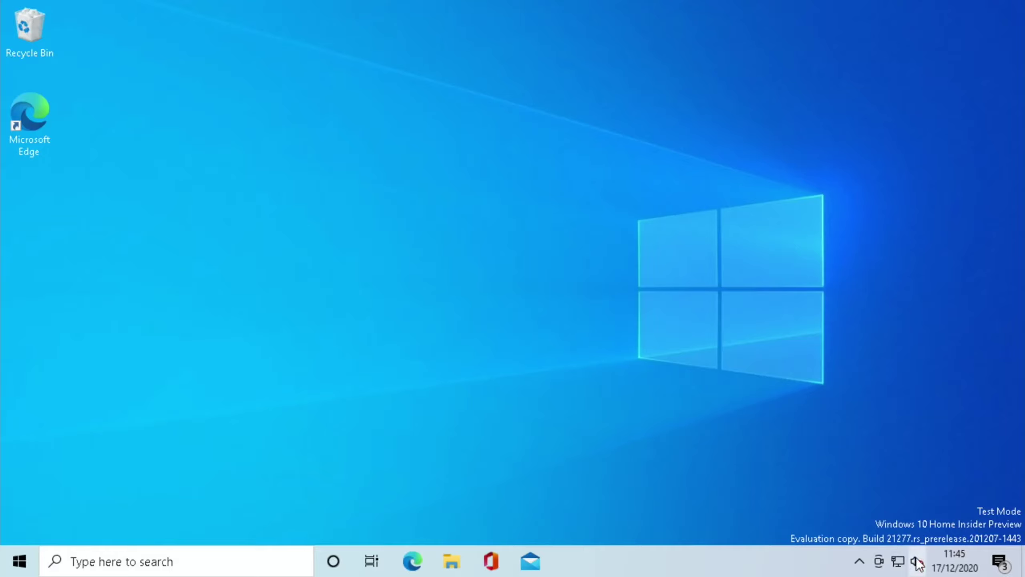
pyautogui.click(149, 562)
pyautogui.write('b')
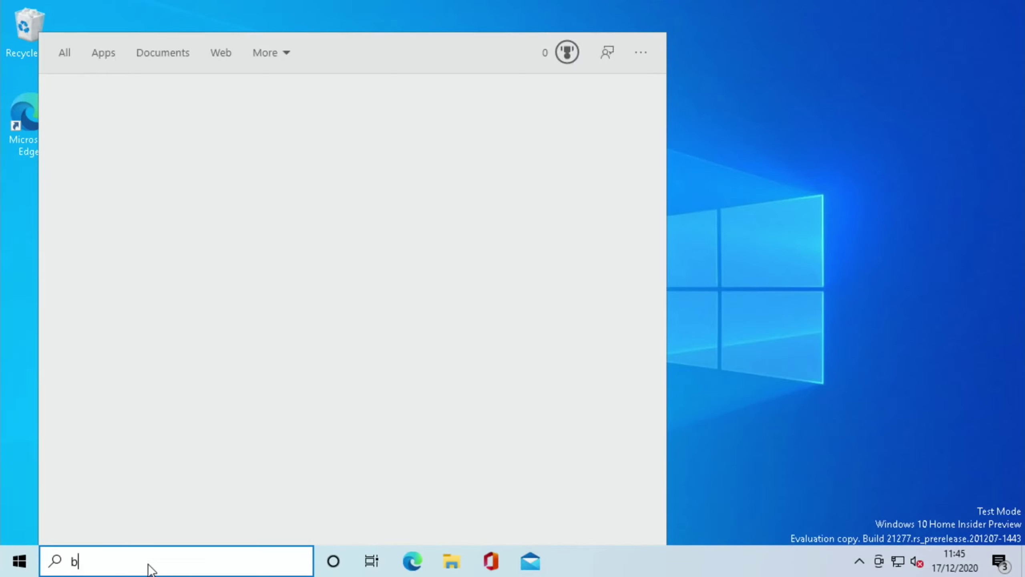
pyautogui.write('lu')
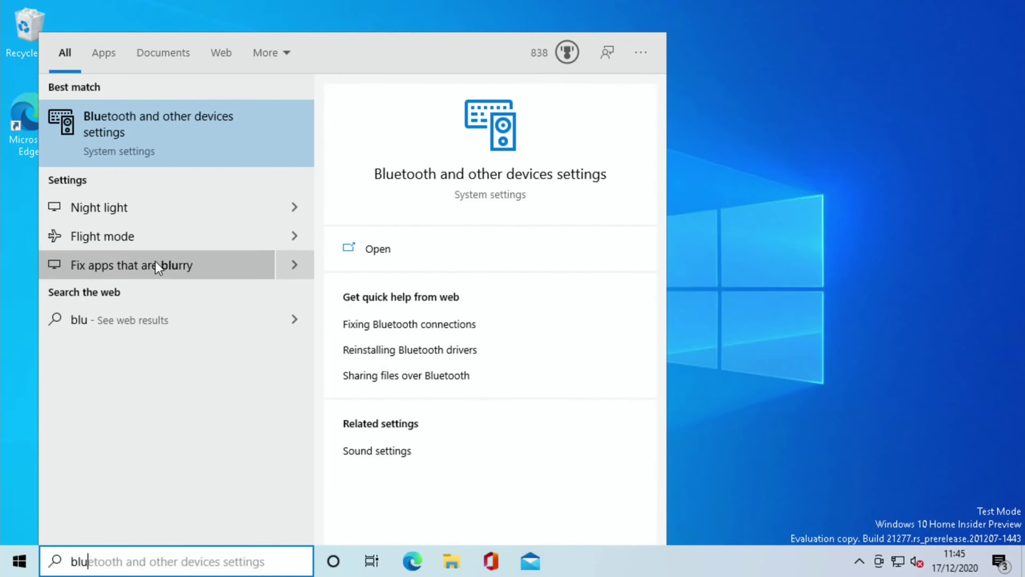
# Add the Bose Revolve SoundLink as a Bluetooth device from Bluetooth settings, then close Settings.
pyautogui.click(122, 124)
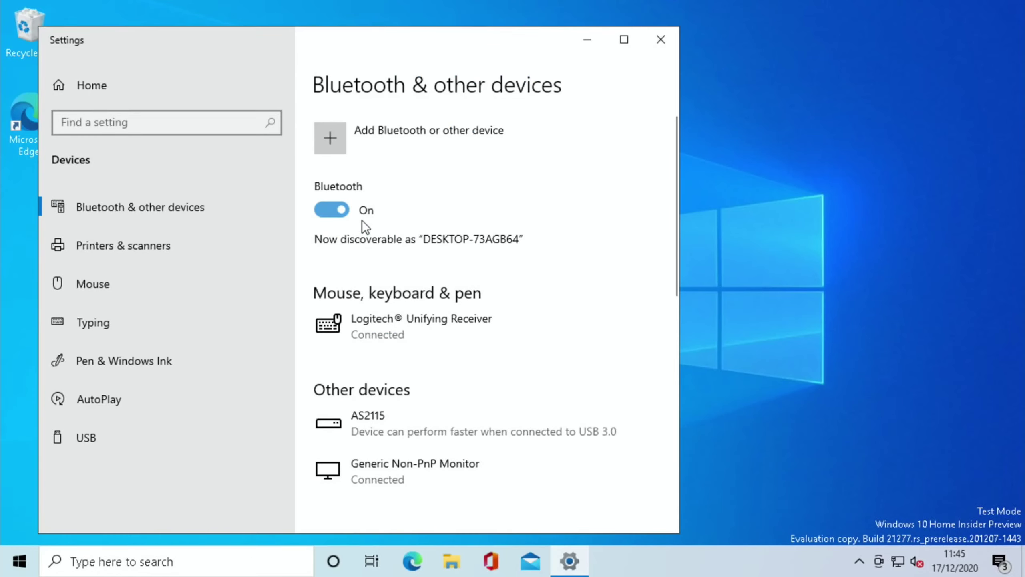
pyautogui.click(331, 136)
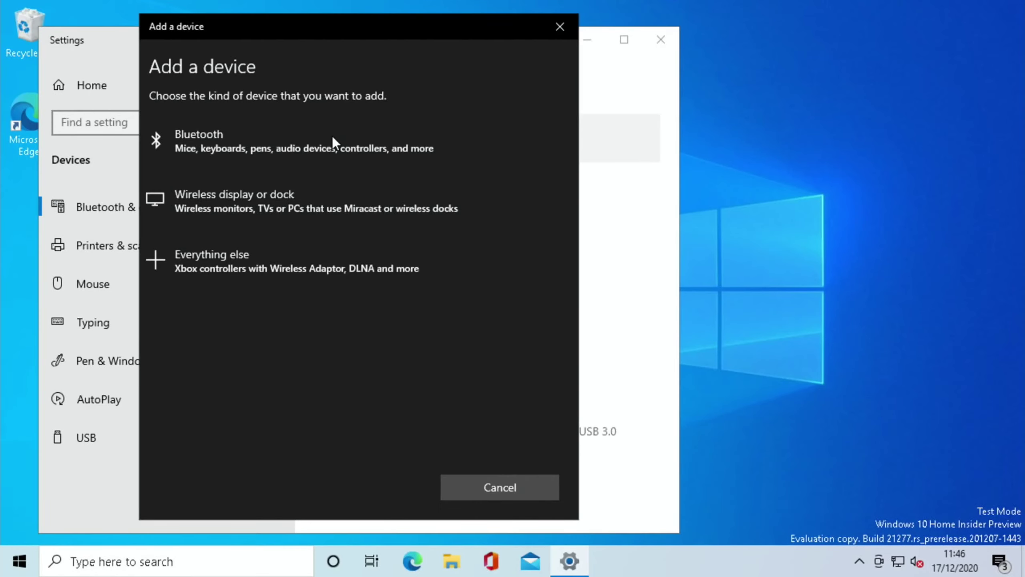
pyautogui.click(263, 153)
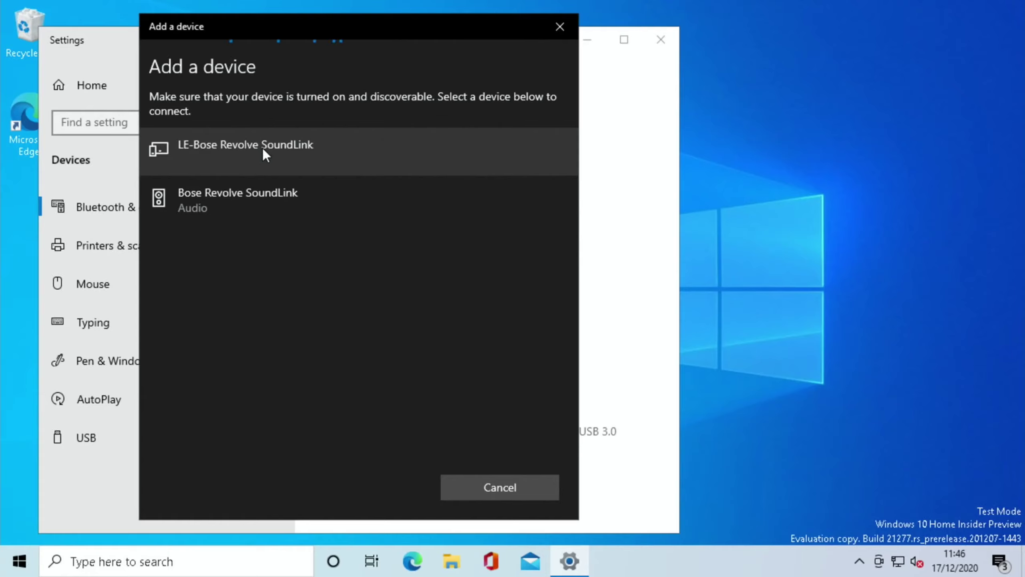
pyautogui.click(227, 193)
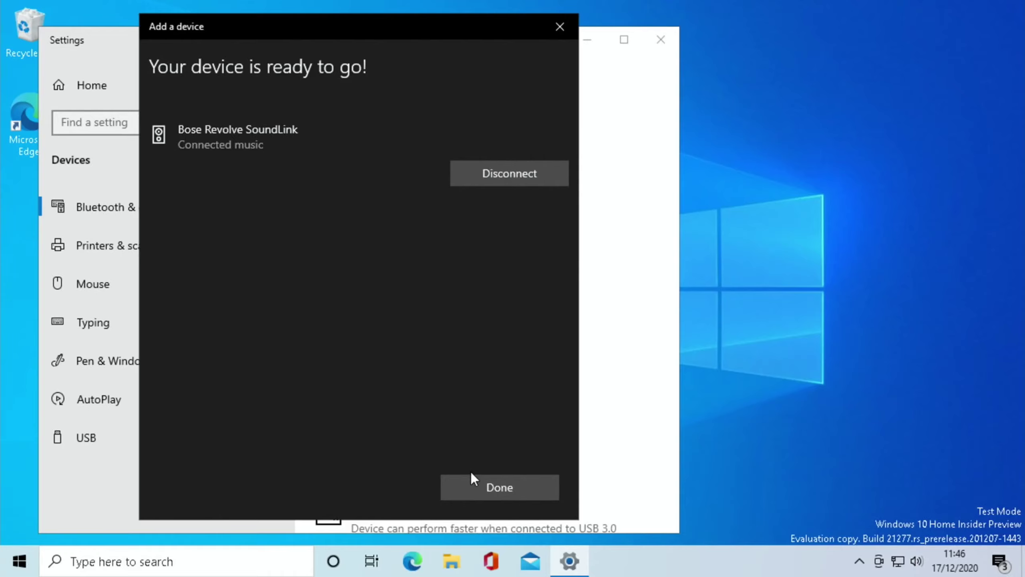
pyautogui.click(473, 484)
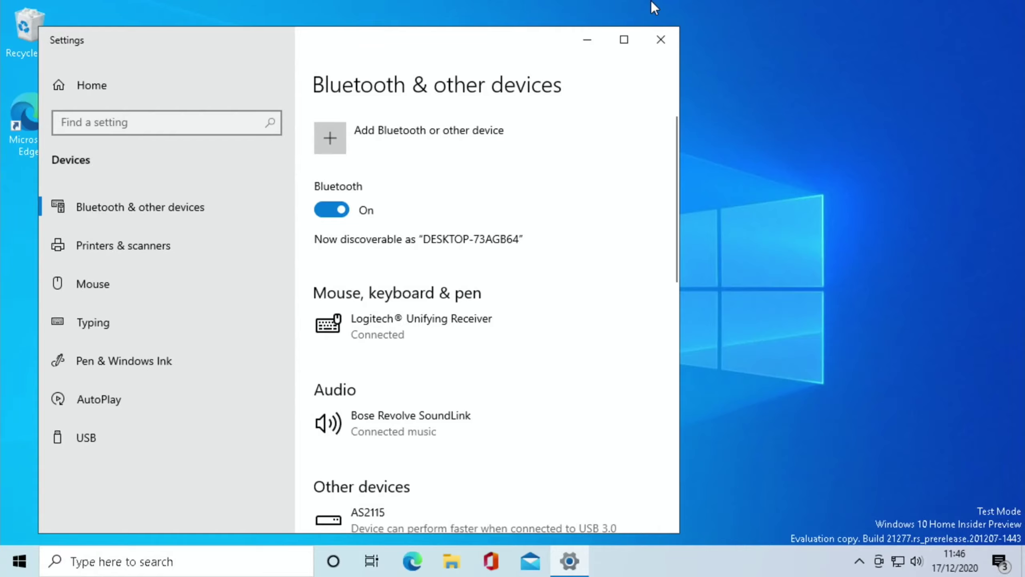
pyautogui.click(659, 38)
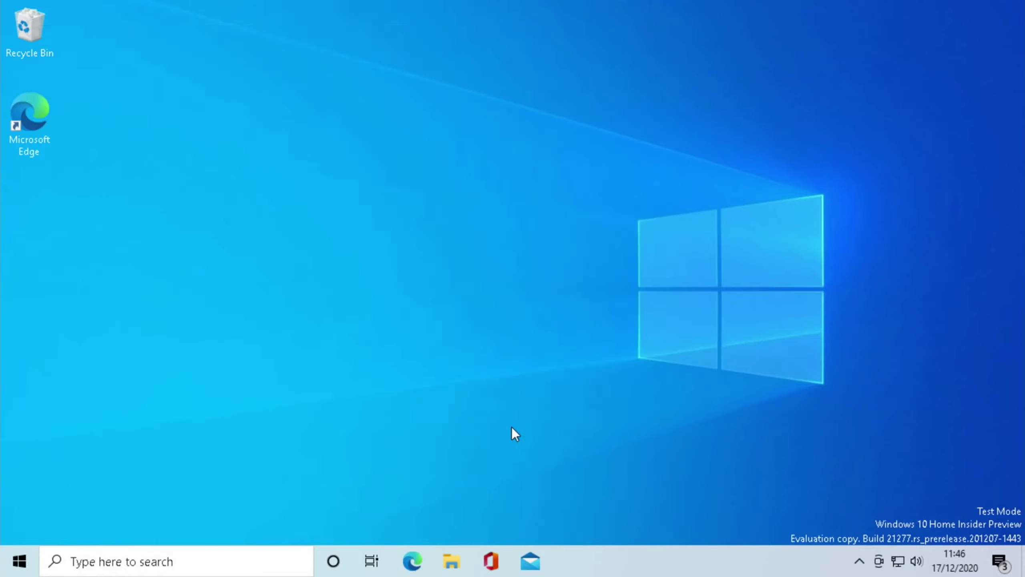
# Launch Edge, search YouTube for 'leepspvideo hdr' and play the first result.
pyautogui.click(417, 557)
pyautogui.click(265, 79)
pyautogui.write('lee')
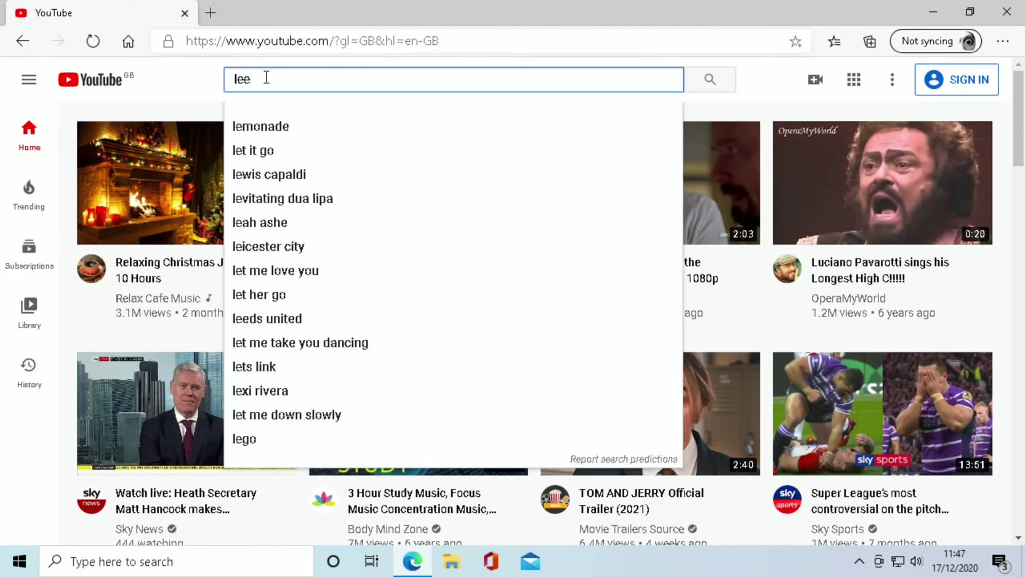
pyautogui.write('pspvideo hdr')
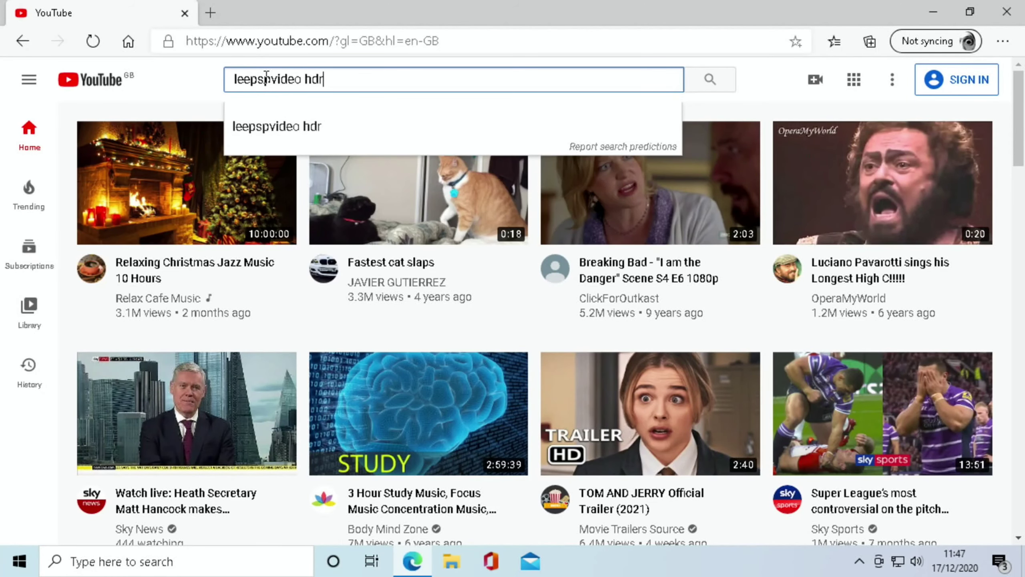
pyautogui.press('Return')
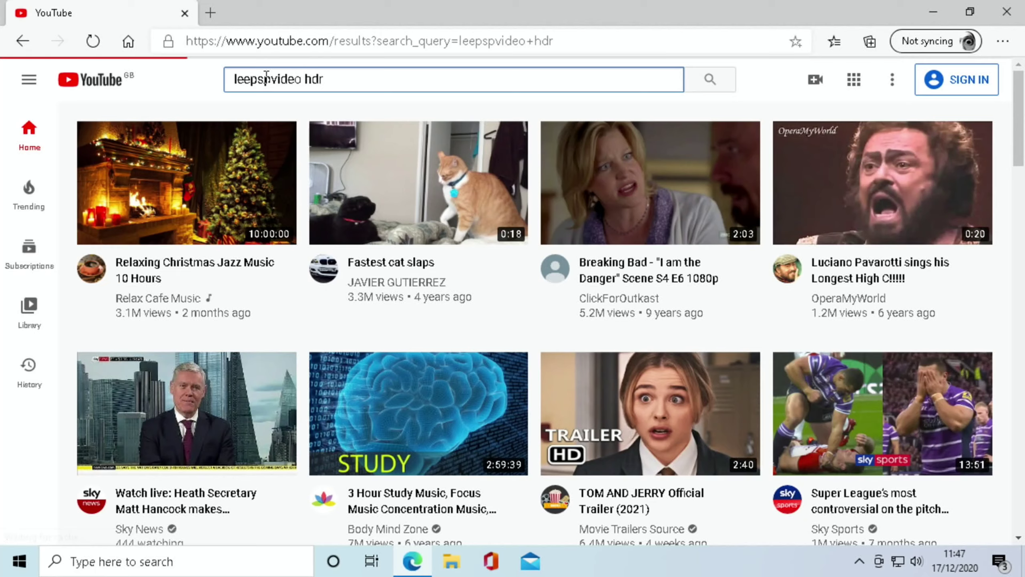
pyautogui.click(307, 251)
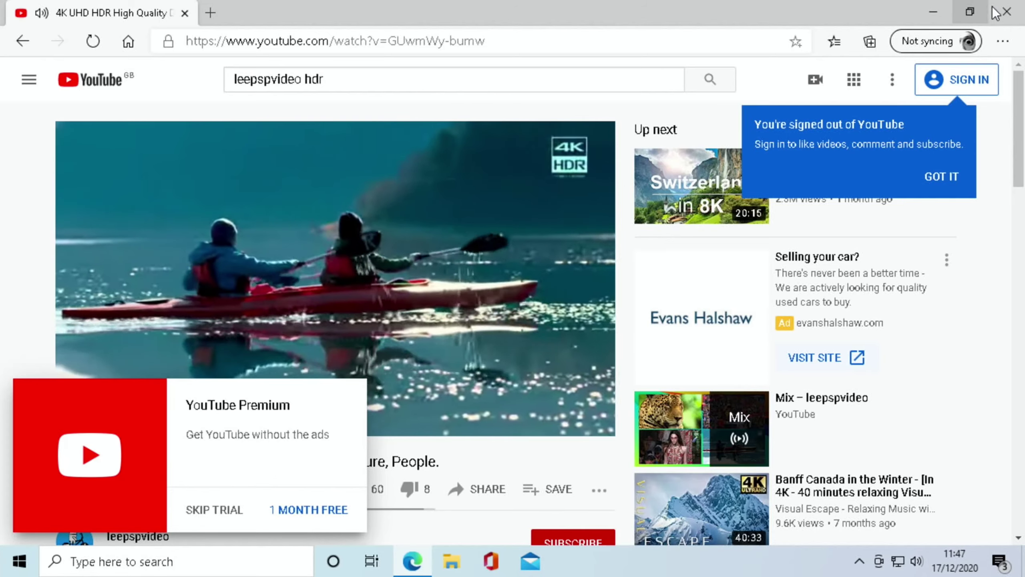
pyautogui.click(1004, 13)
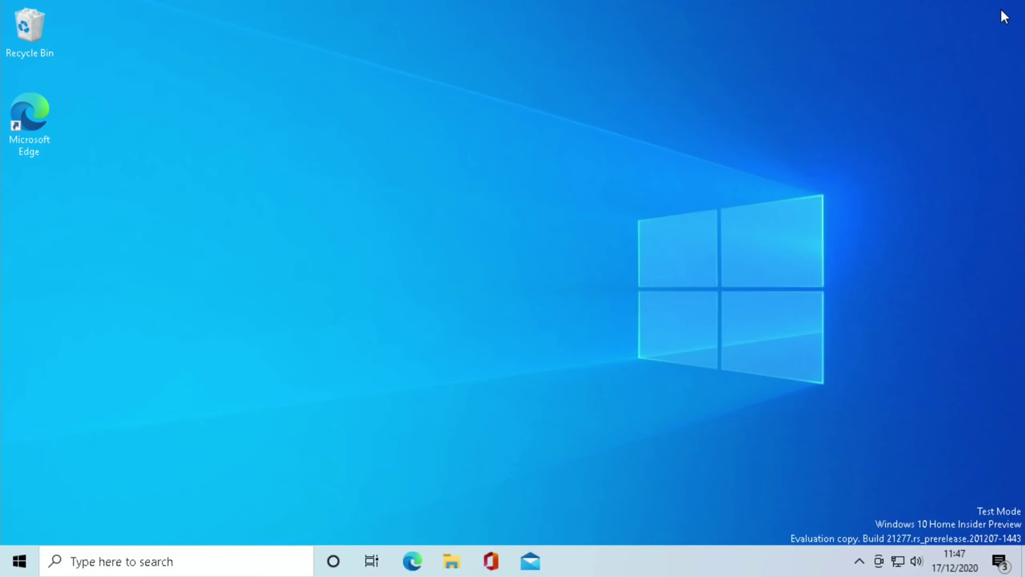